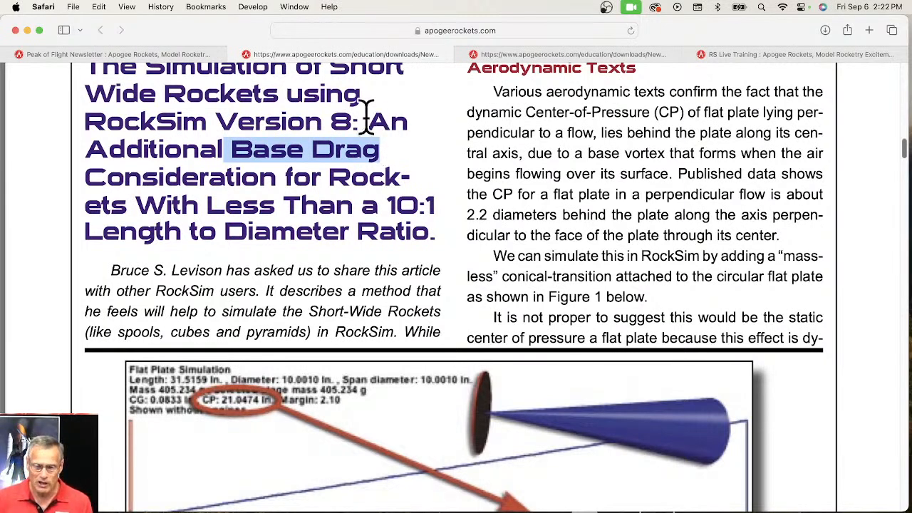
Step: Read the base drag article on short wide rockets, from the flat plate simulation to the Estes Fat Boy figure with the massless transition
scroll(456, 218, "down", 2)
scroll(464, 224, "down", 1)
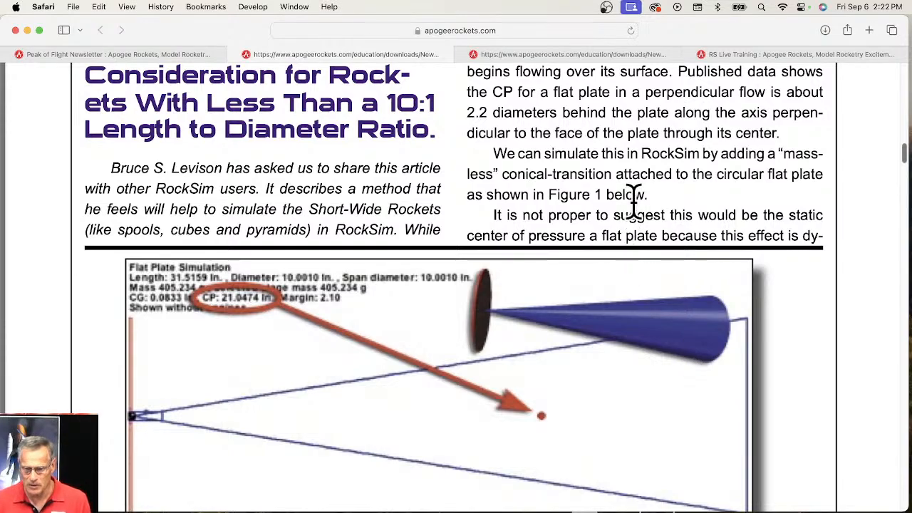
scroll(634, 205, "down", 15)
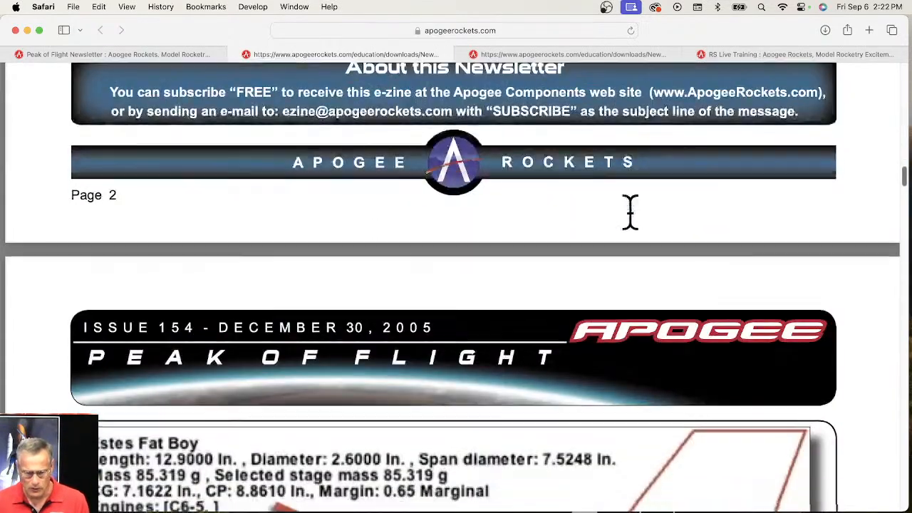
scroll(598, 246, "down", 10)
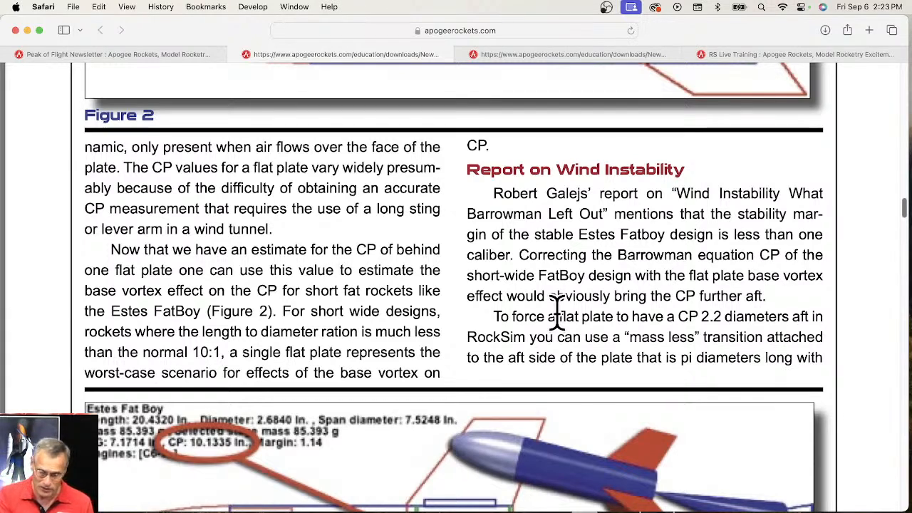
scroll(605, 292, "down", 2)
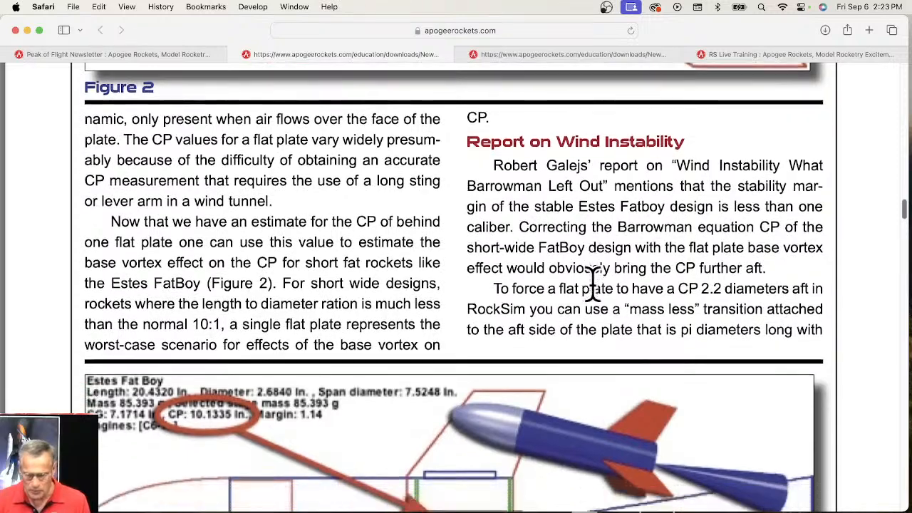
scroll(586, 248, "down", 2)
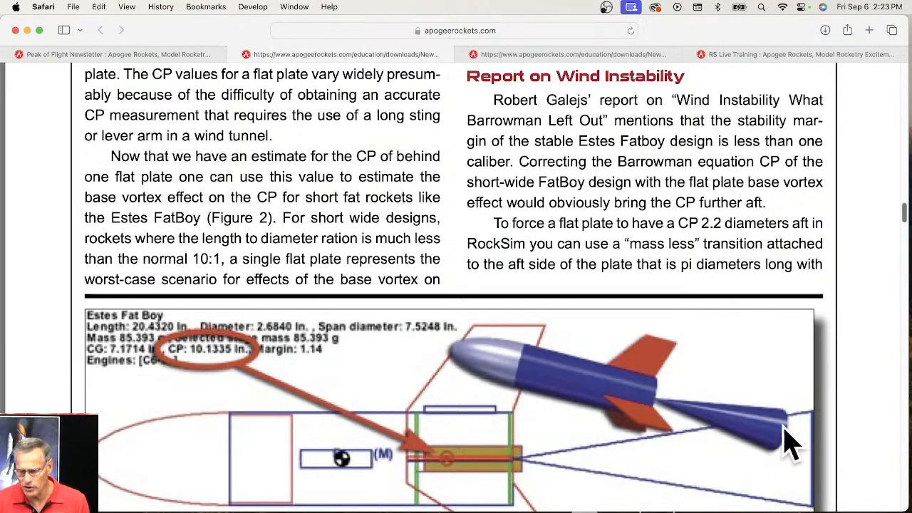
scroll(787, 424, "down", 1)
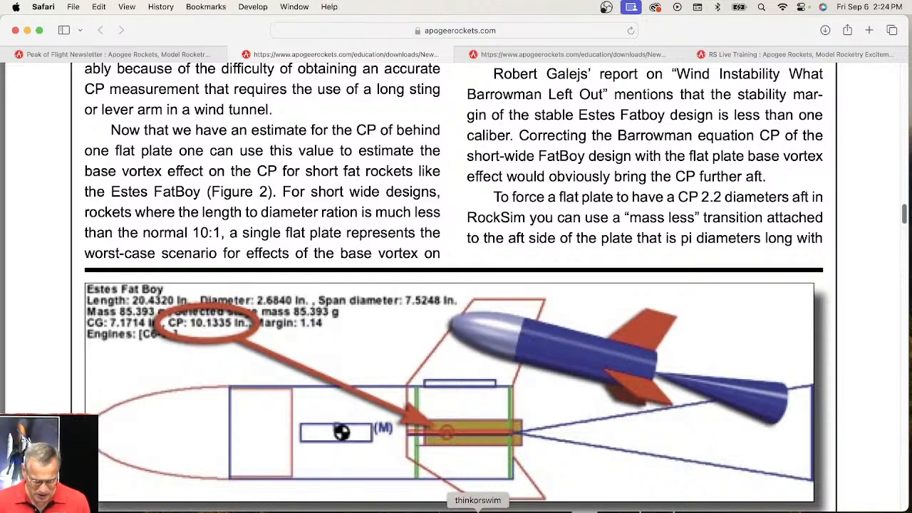
Step: Switch to RockSim
left_click(343, 508)
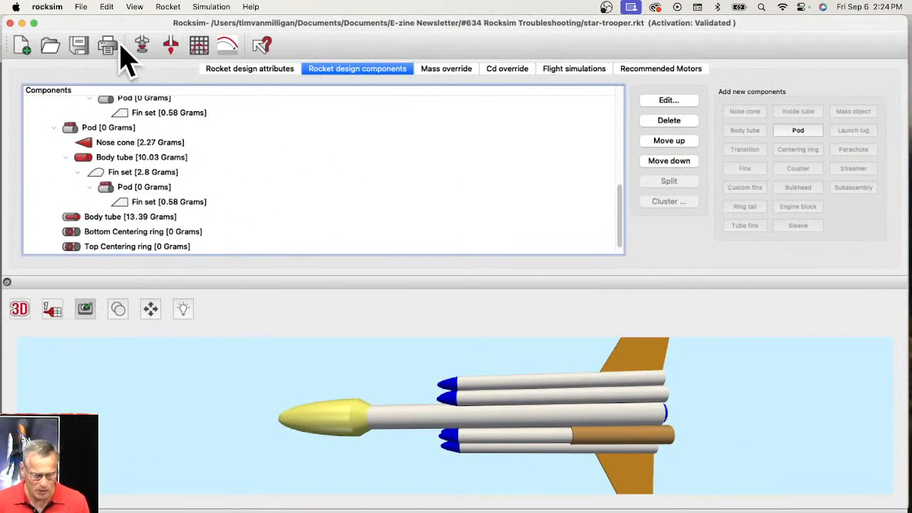
left_click(76, 7)
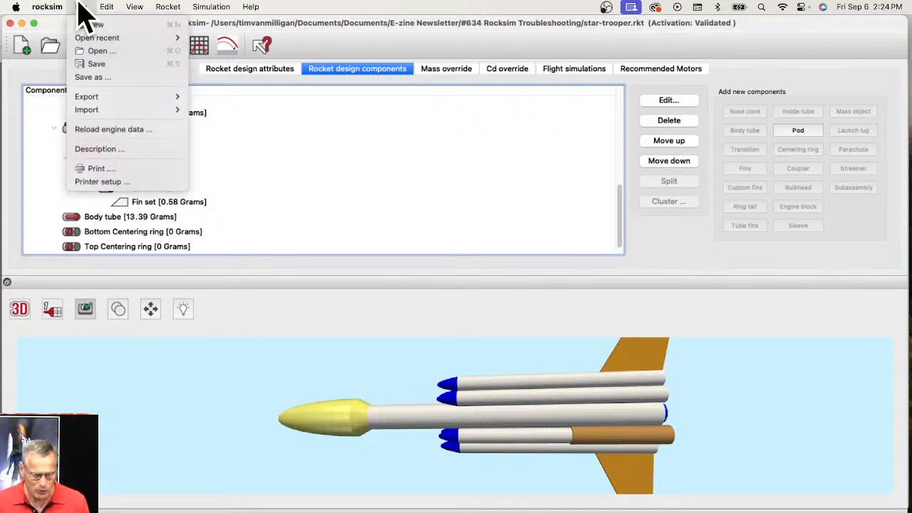
left_click(97, 63)
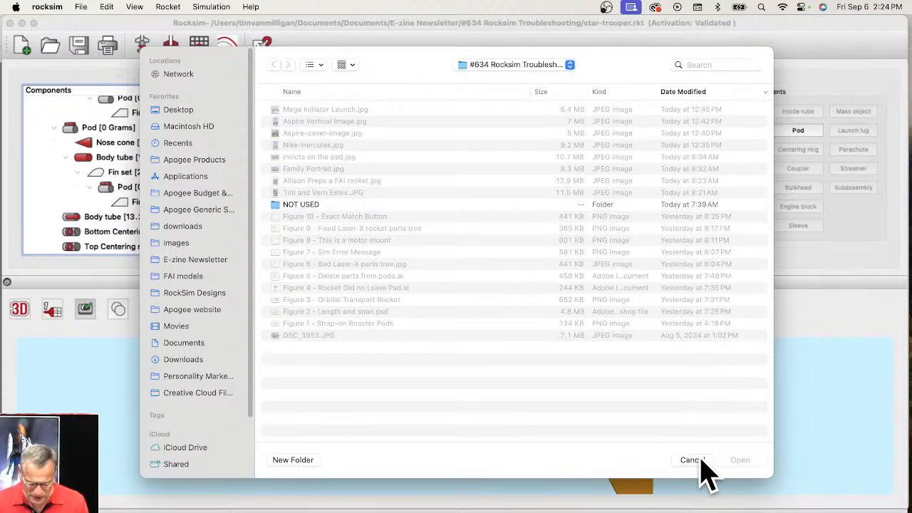
left_click(701, 462)
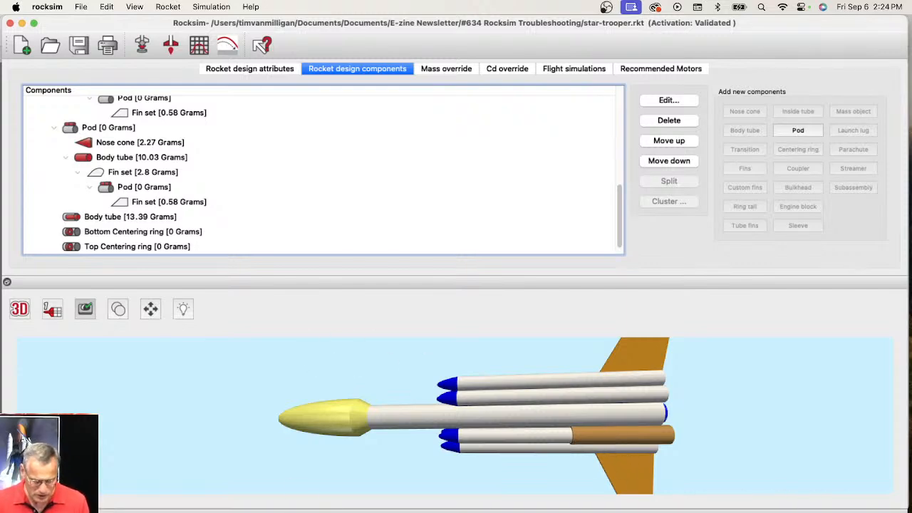
Step: Start opening a design file and search the whole Mac for "door-knob"
left_click(51, 47)
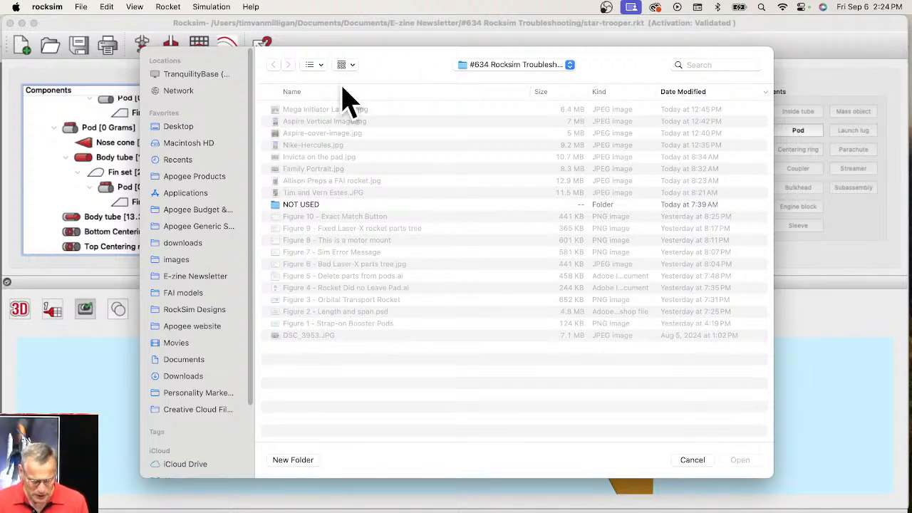
left_click(194, 194)
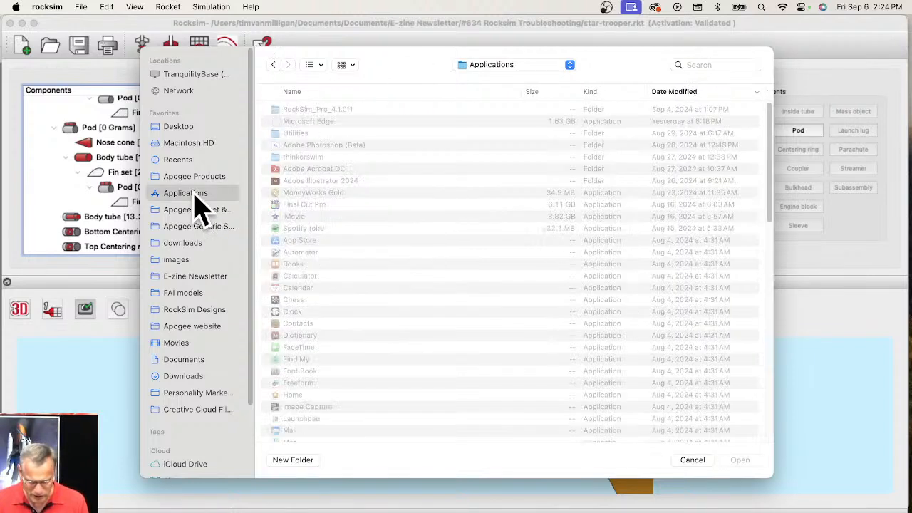
left_click(719, 65)
type("do")
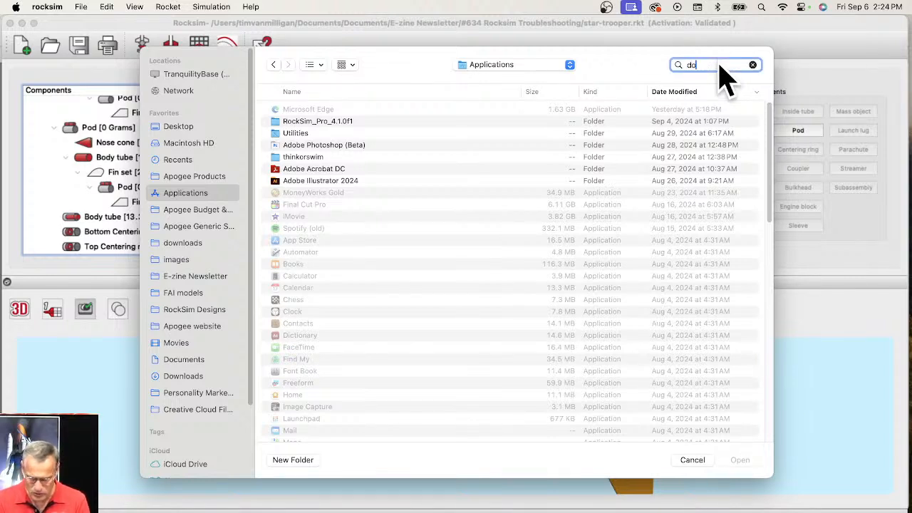
type("or knob")
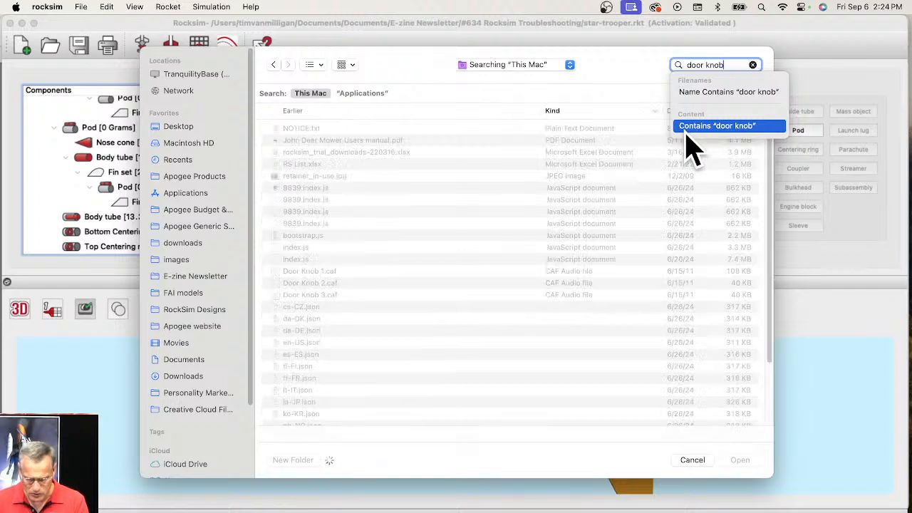
scroll(367, 250, "down", 5)
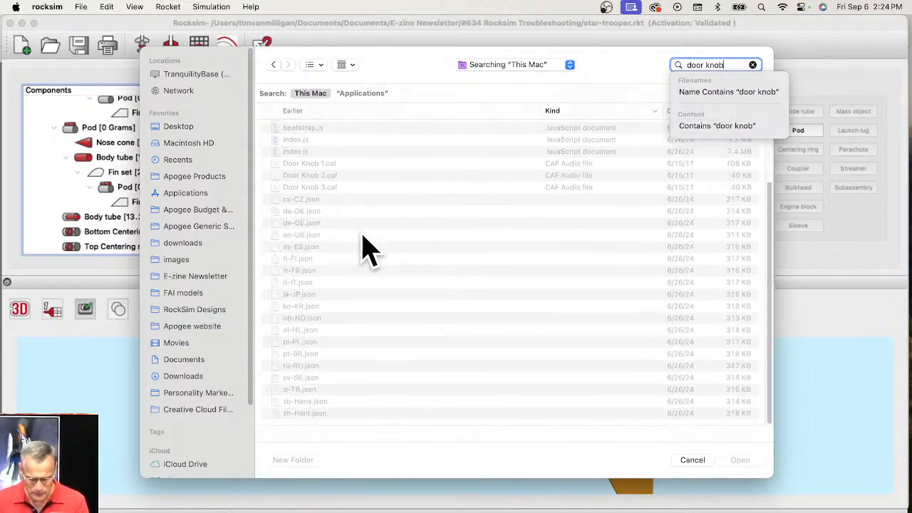
scroll(380, 257, "up", 5)
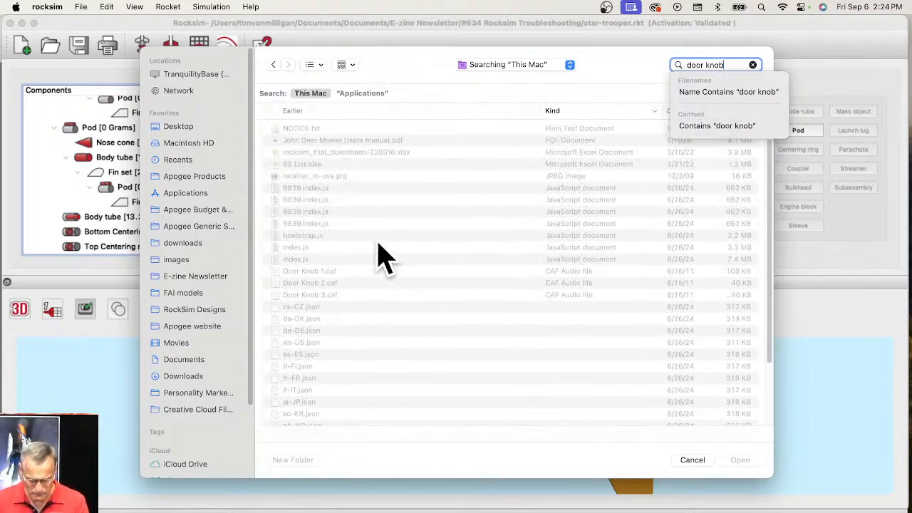
left_click(706, 65)
key("BackSpace")
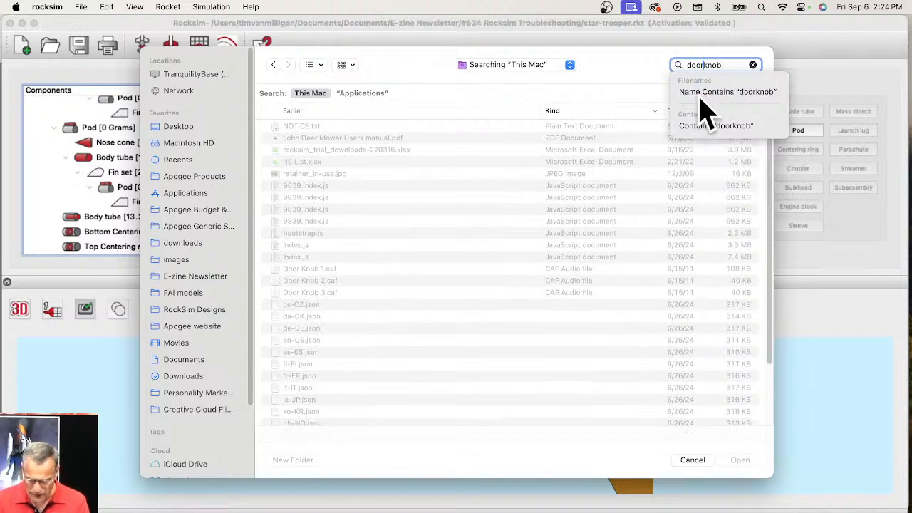
type("-")
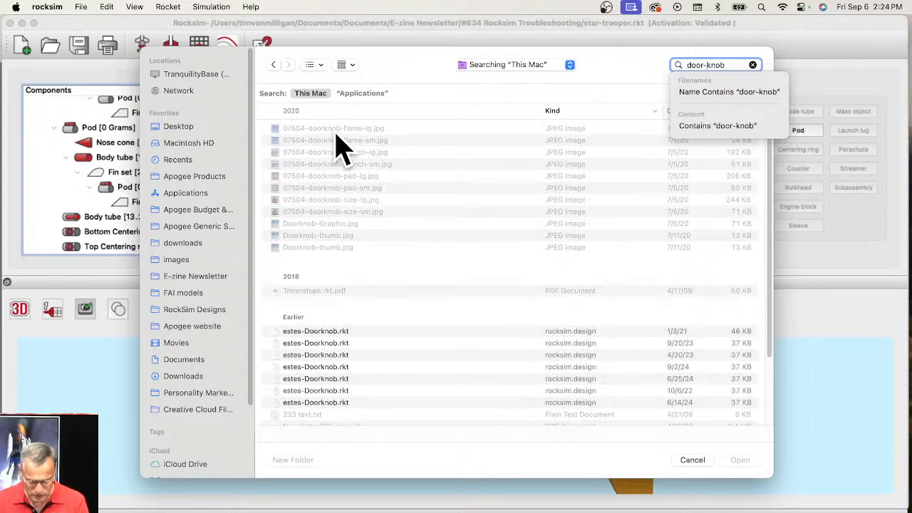
Step: Open the 46 KB estes-Doorknob.rkt from the Estes Designs folder, discarding the unsaved changes to the star-trooper design
left_click(315, 332)
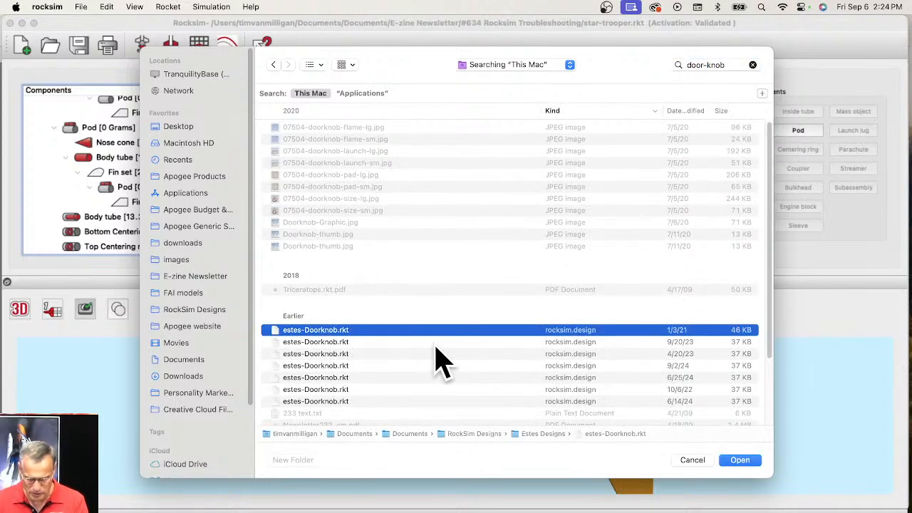
left_click(740, 460)
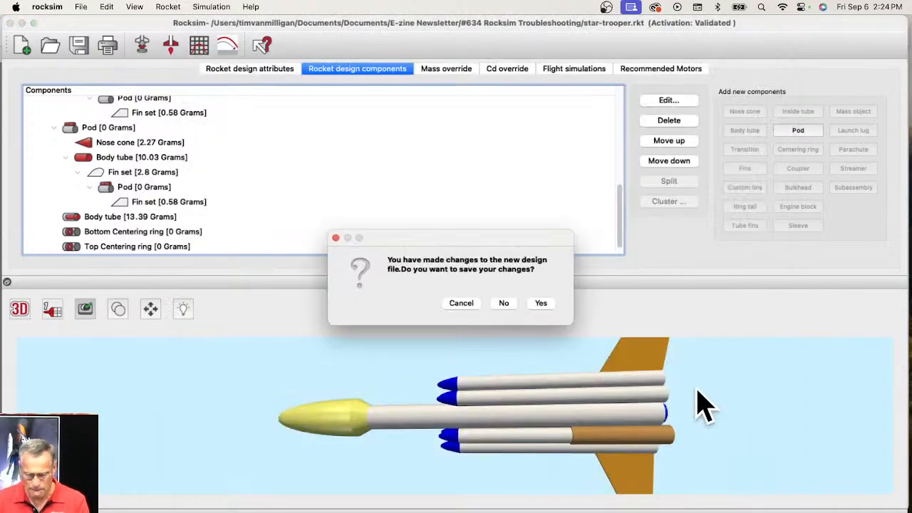
left_click(504, 304)
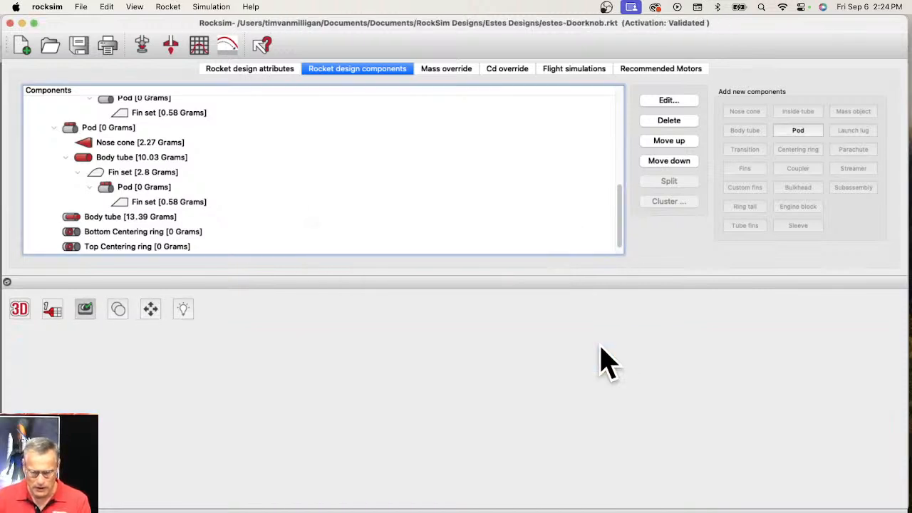
scroll(577, 385, "down", 2)
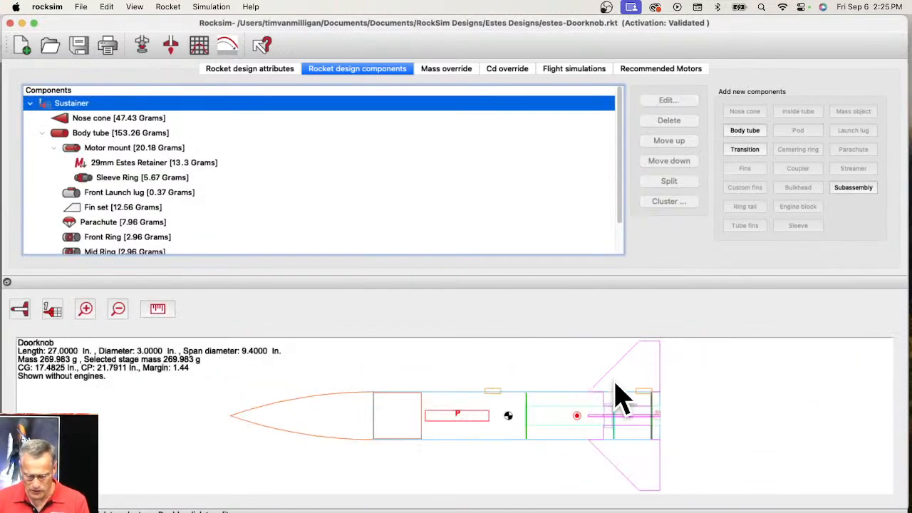
left_click(600, 382)
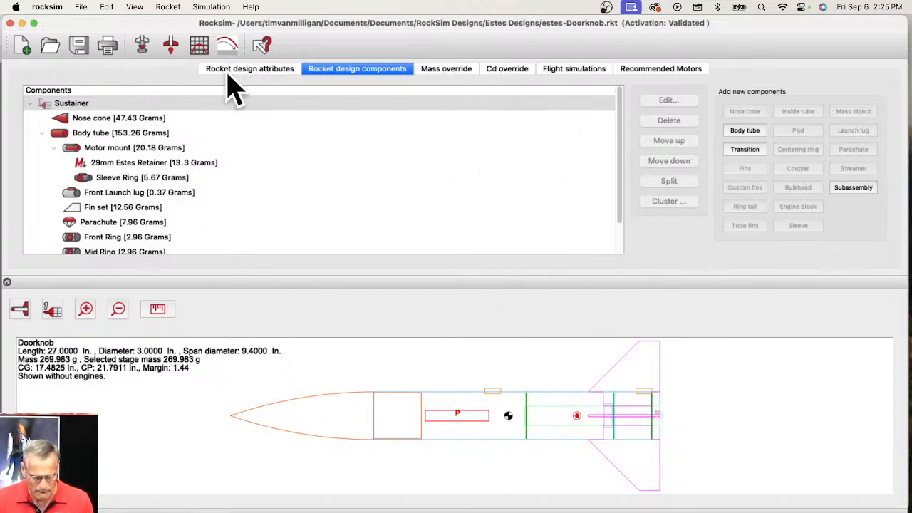
Step: Load the Estes F15 engine into the 29 mm motor mount, showing only engines that match the mount diameter
left_click(139, 49)
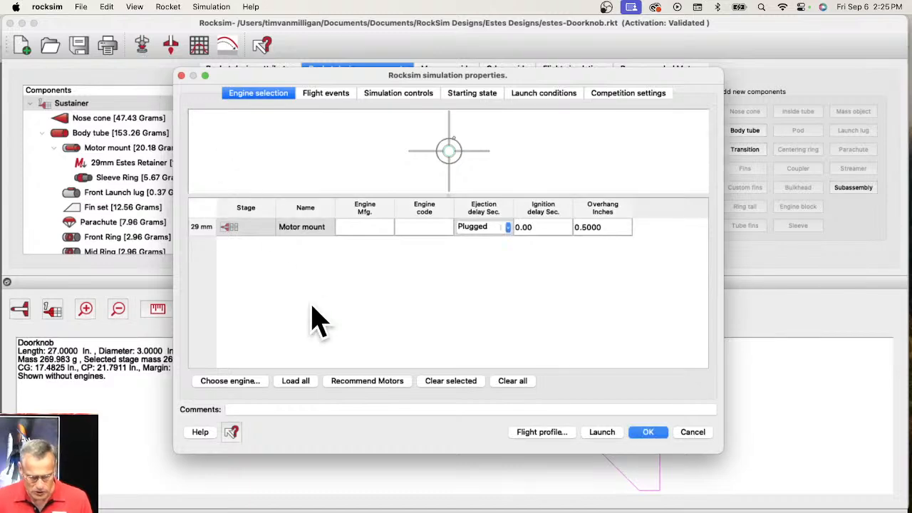
left_click(241, 380)
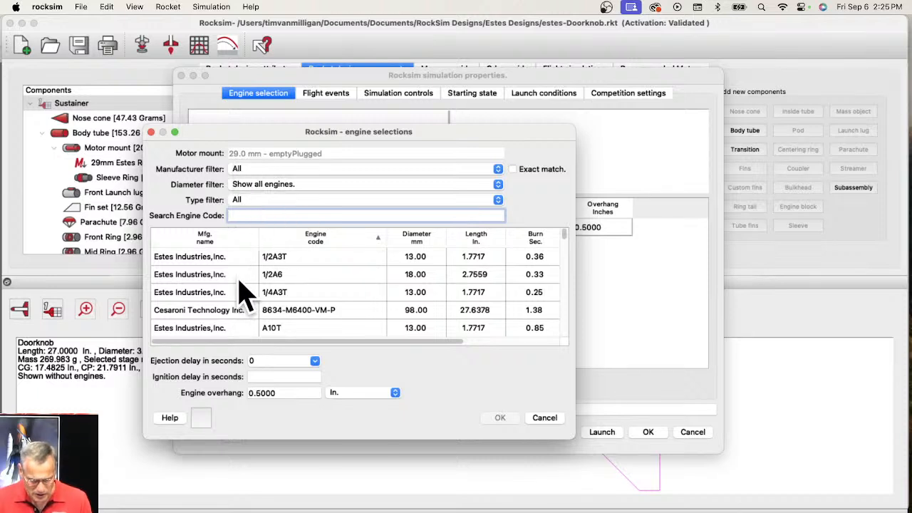
left_click(497, 186)
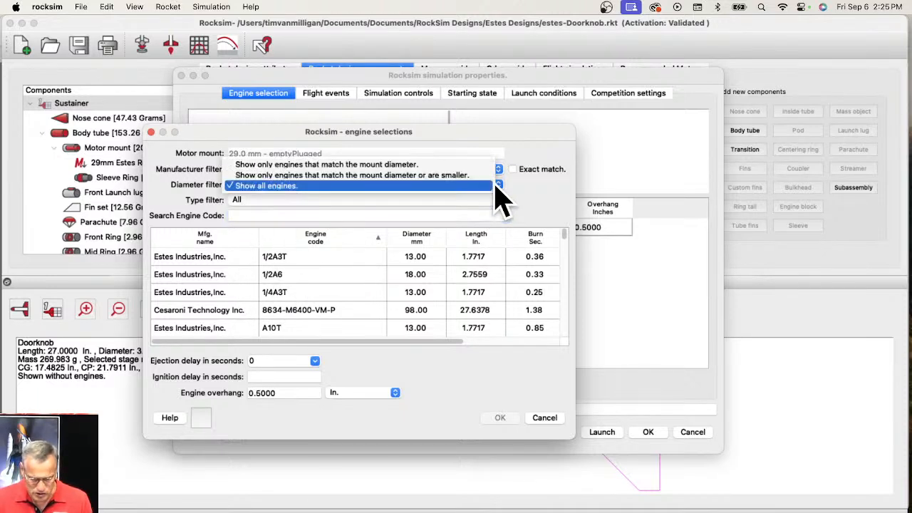
left_click(397, 165)
scroll(288, 317, "down", 1)
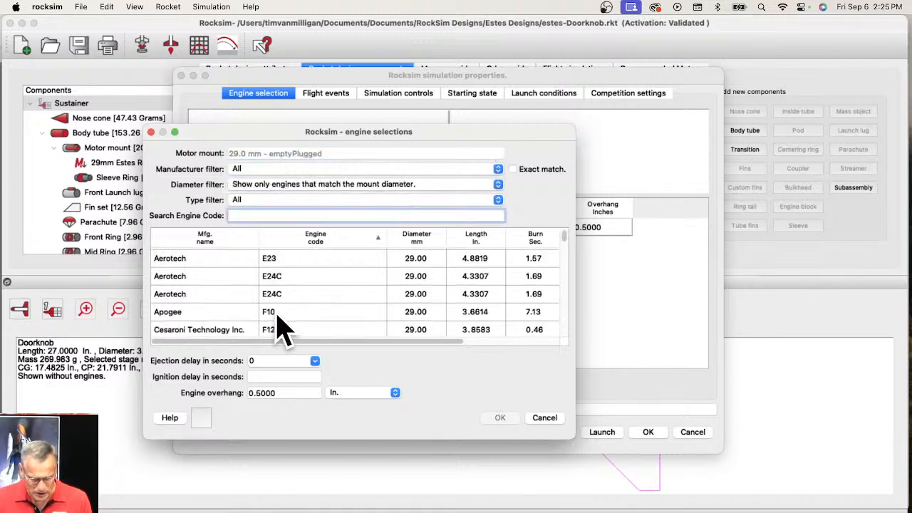
scroll(277, 320, "down", 2)
left_click(274, 261)
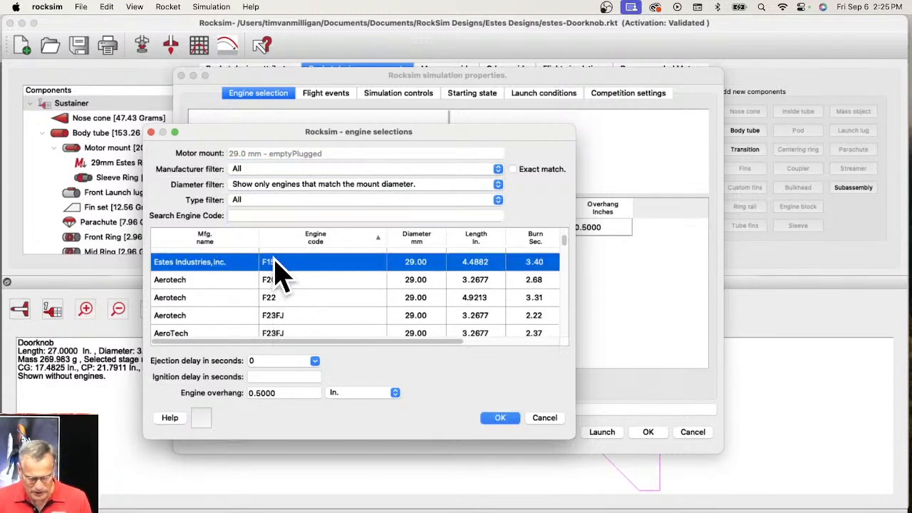
left_click(500, 418)
Step: Set the F15 engine's ejection delay to 8 seconds and accept the simulation properties
left_click(509, 228)
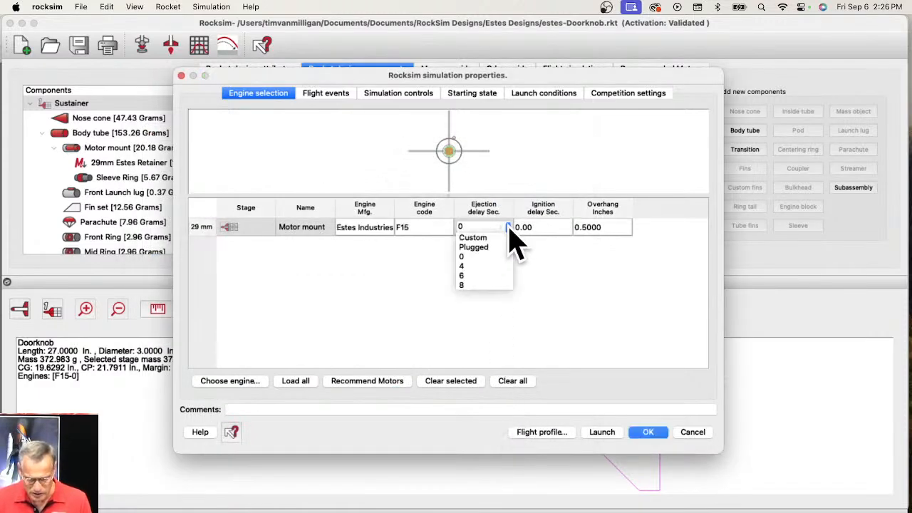
left_click(483, 285)
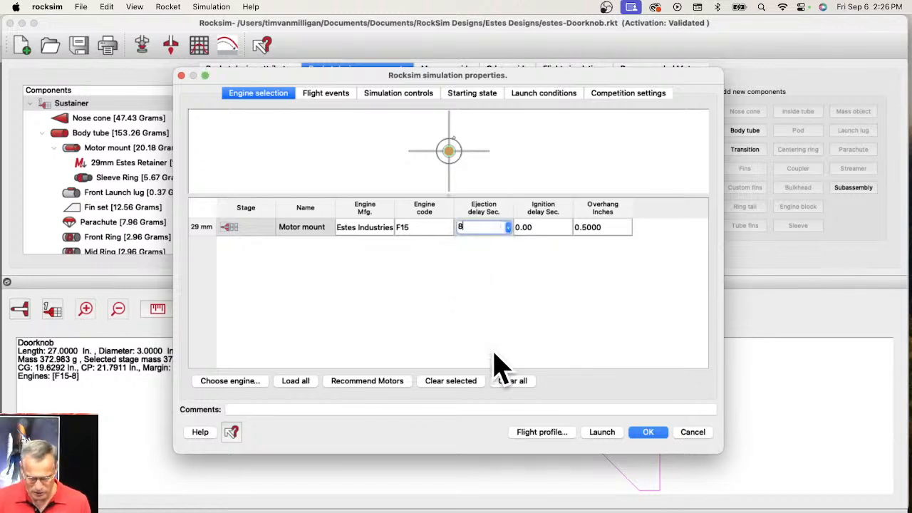
left_click(650, 432)
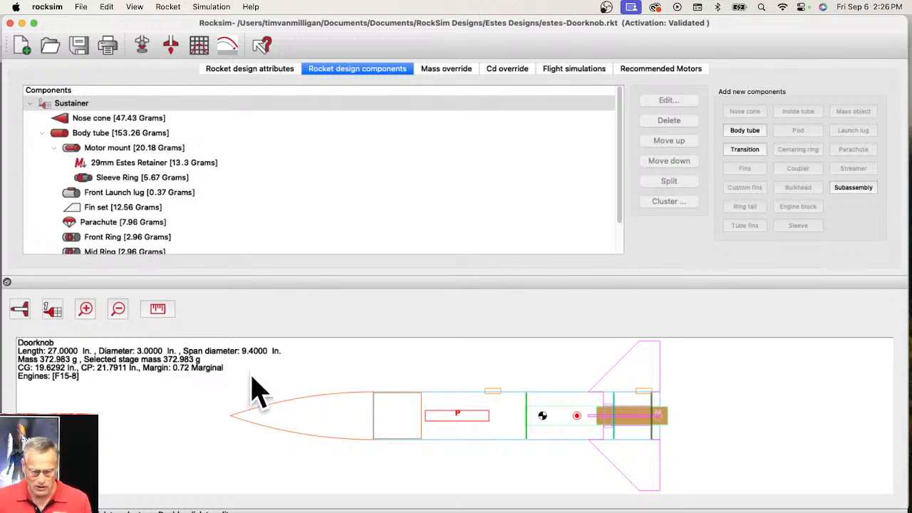
Step: Collapse the Motor mount branch under the body tube in the component tree
scroll(271, 221, "down", 2)
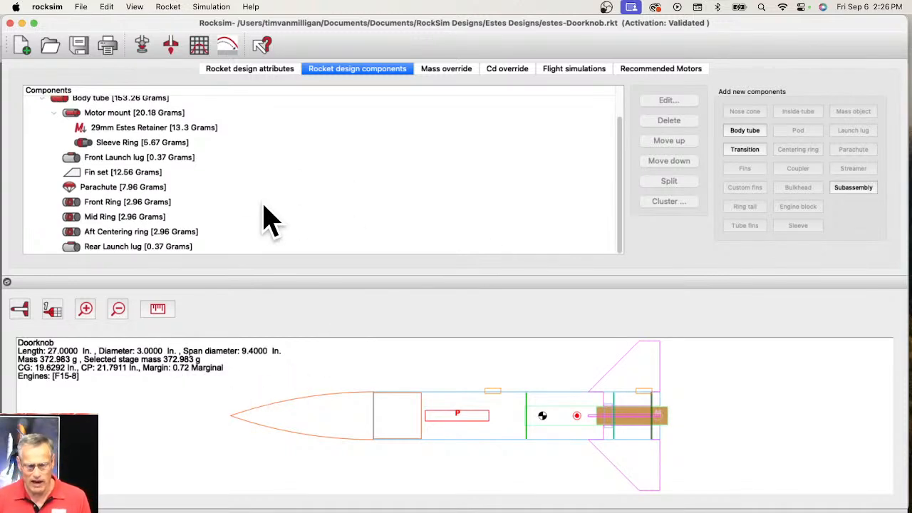
left_click(56, 116)
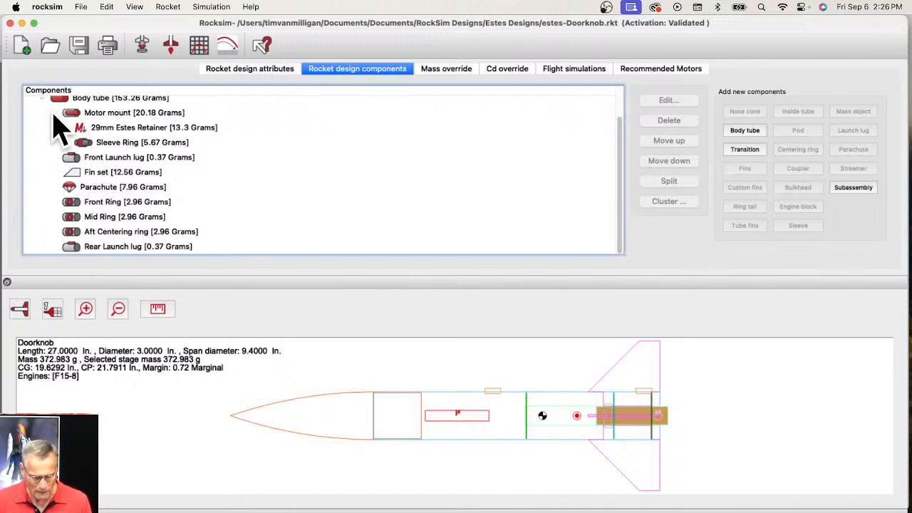
left_click(55, 145)
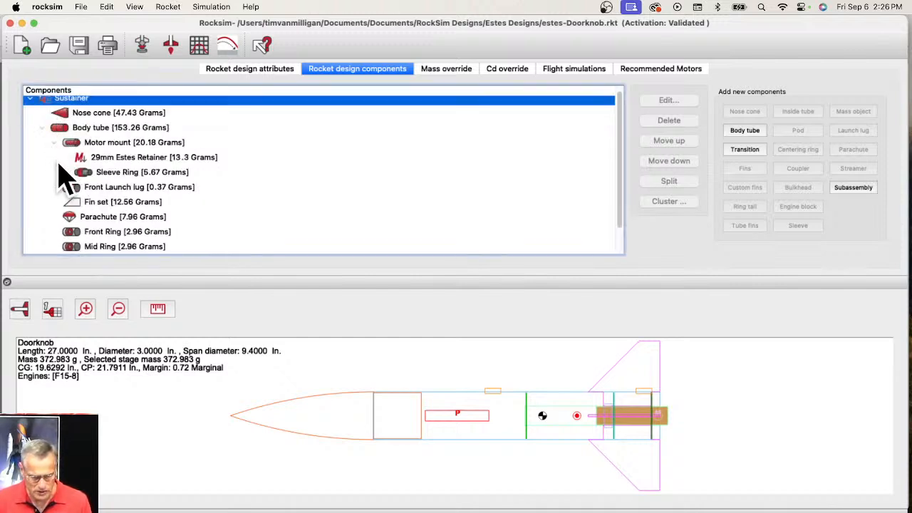
left_click(55, 144)
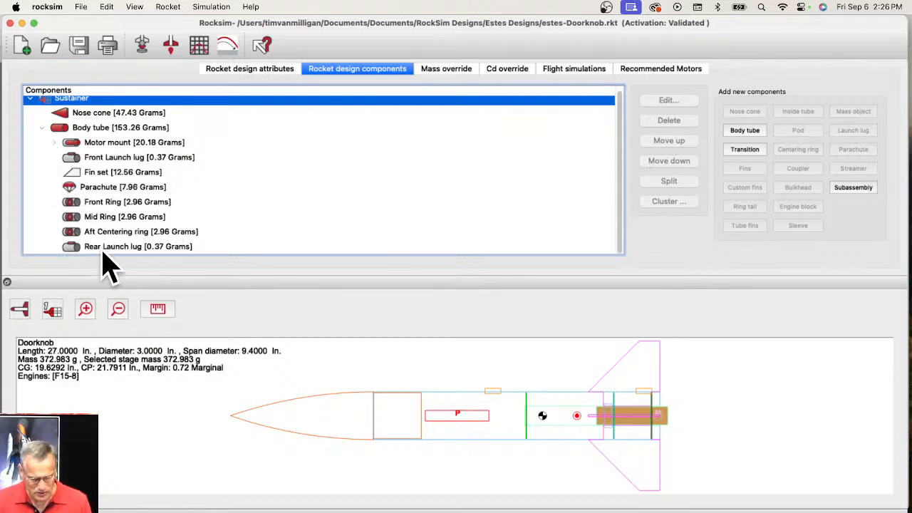
Step: Add a transition behind the body tube without picking a database part, and show the rocket from the side in the preview
left_click(63, 132)
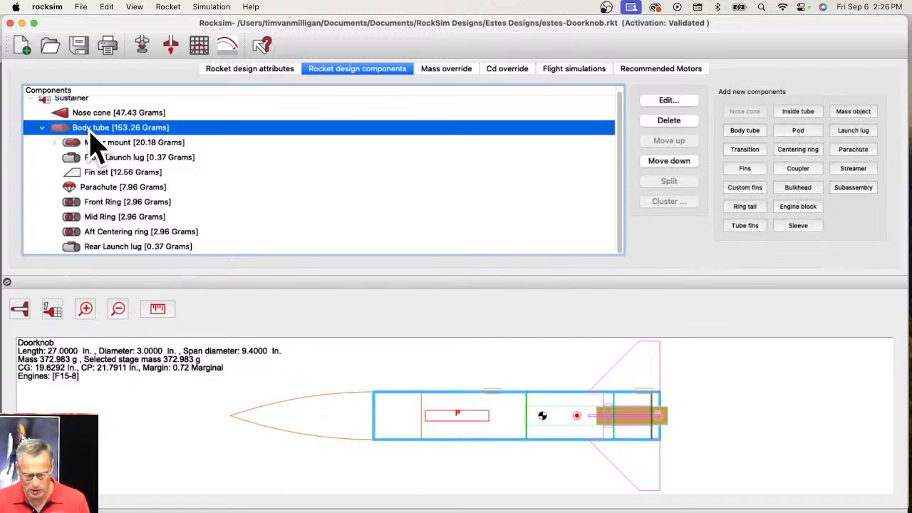
left_click(747, 151)
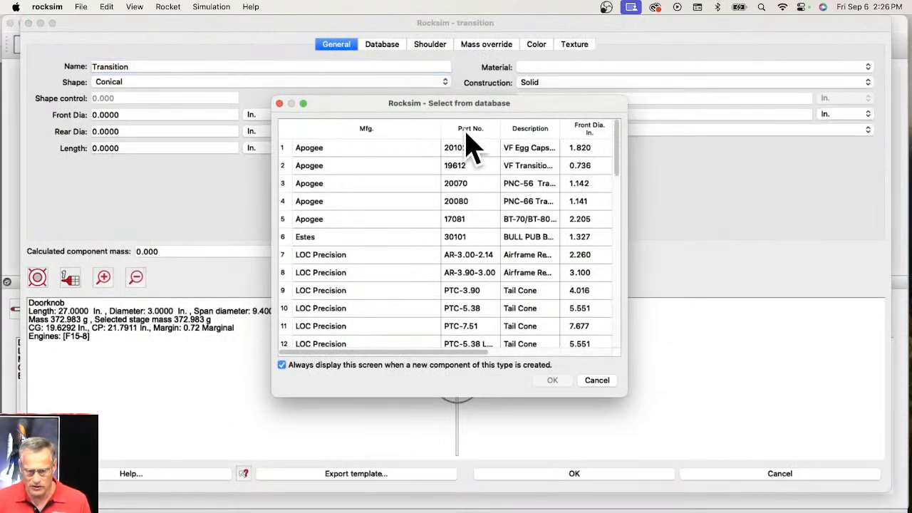
left_click(596, 380)
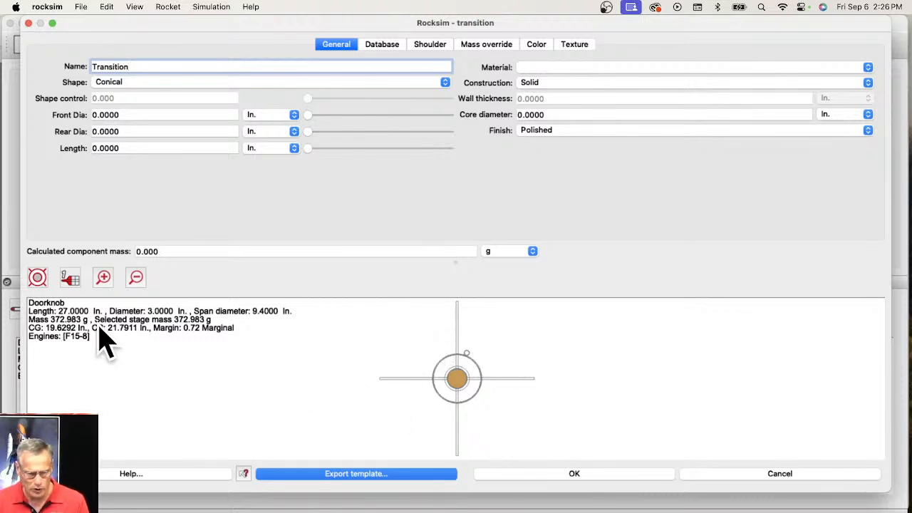
left_click(37, 279)
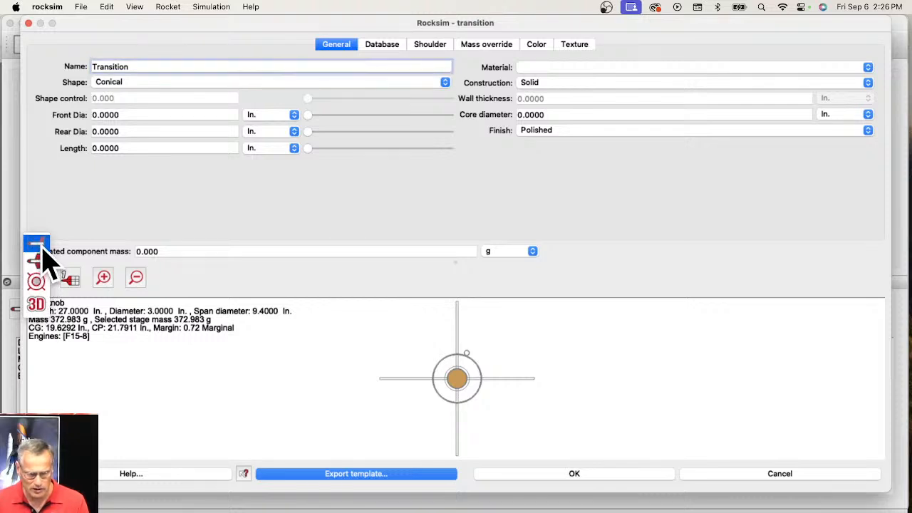
left_click(39, 246)
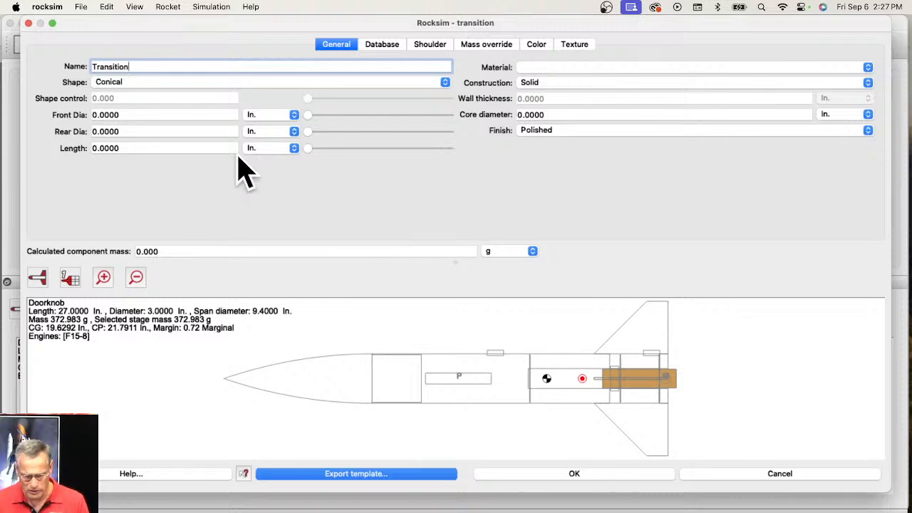
Step: Set the transition's front diameter to .01 in. and its rear diameter to 3.0 in
left_click(104, 114)
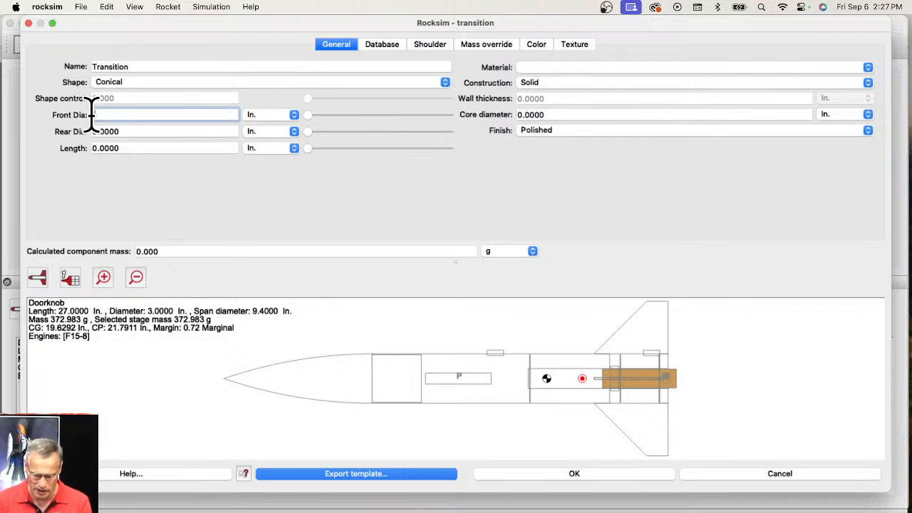
key("Tab")
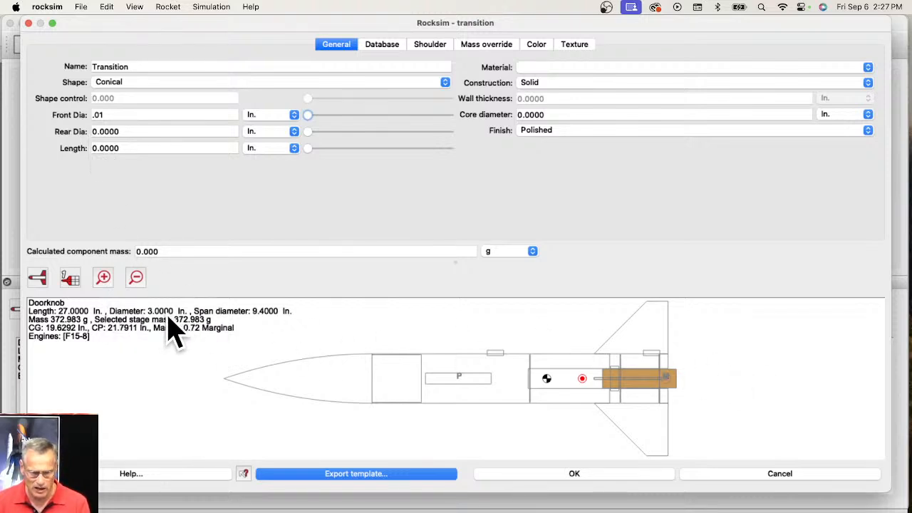
left_click(126, 131)
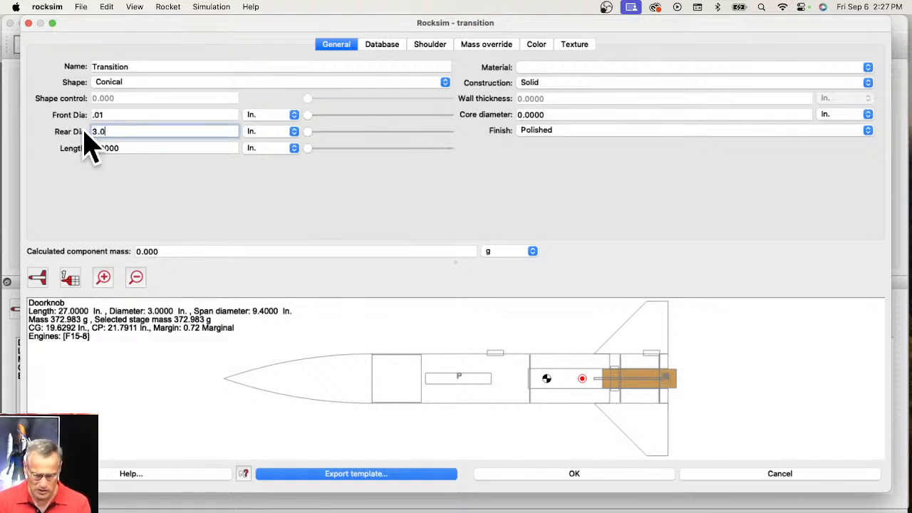
type("3.0")
key("Return")
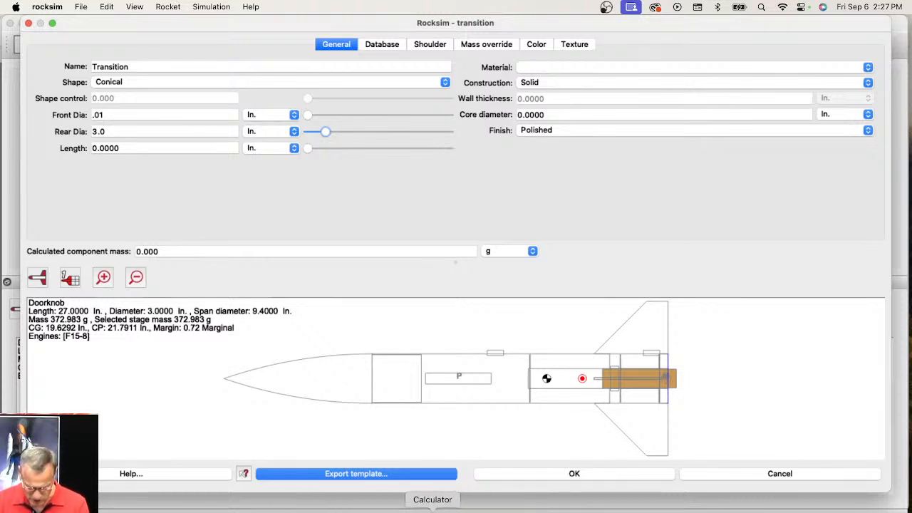
Step: Switch to Calculator, multiply pi by 3, and move the calculator window clear of the transition settings
left_click(429, 505)
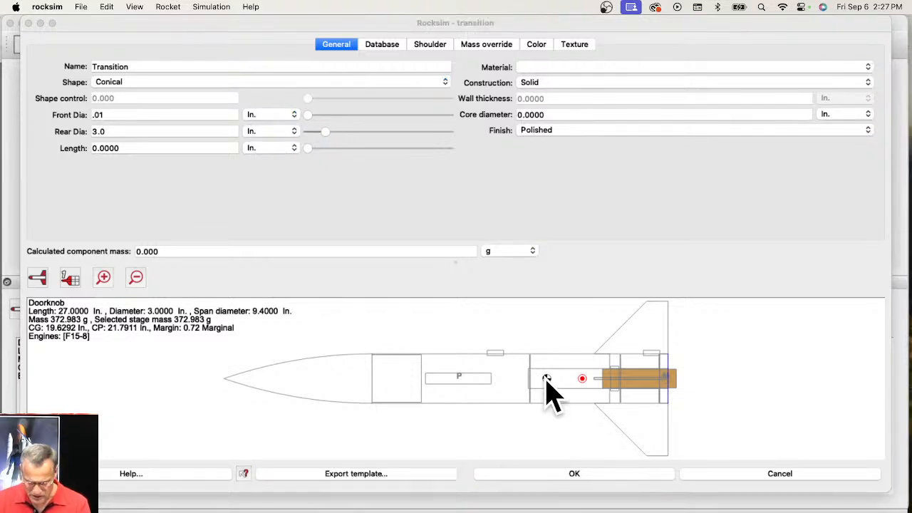
left_click_drag(652, 342, 502, 232)
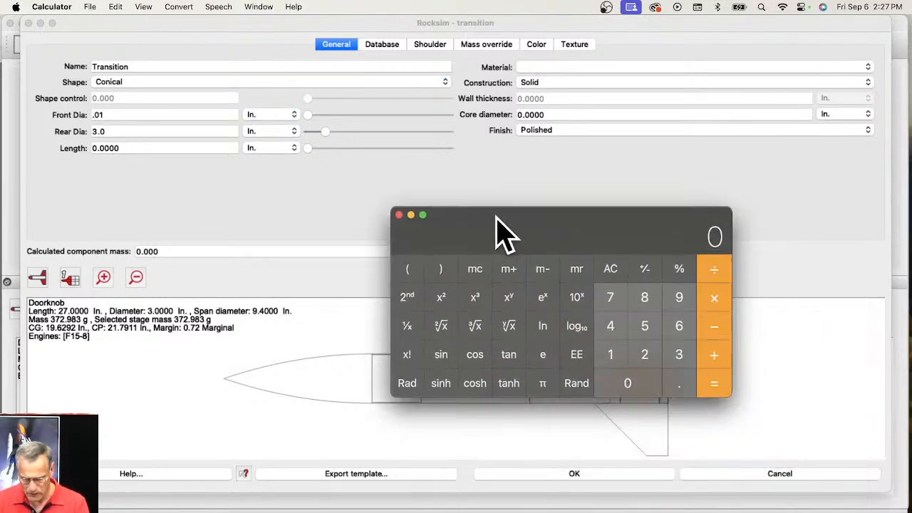
left_click(545, 383)
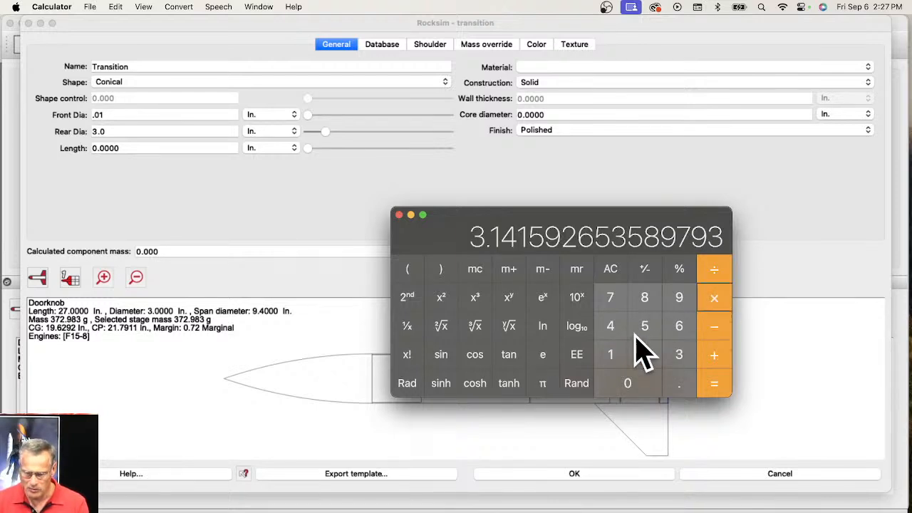
left_click(679, 354)
left_click(715, 387)
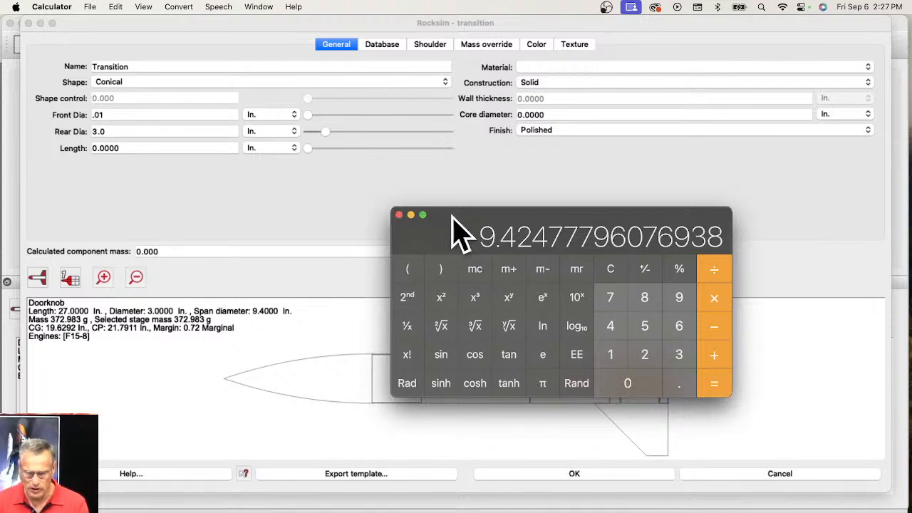
mouse_move(458, 234)
left_mouse_down()
mouse_move(508, 294)
mouse_move(580, 489)
mouse_move(573, 503)
left_mouse_up()
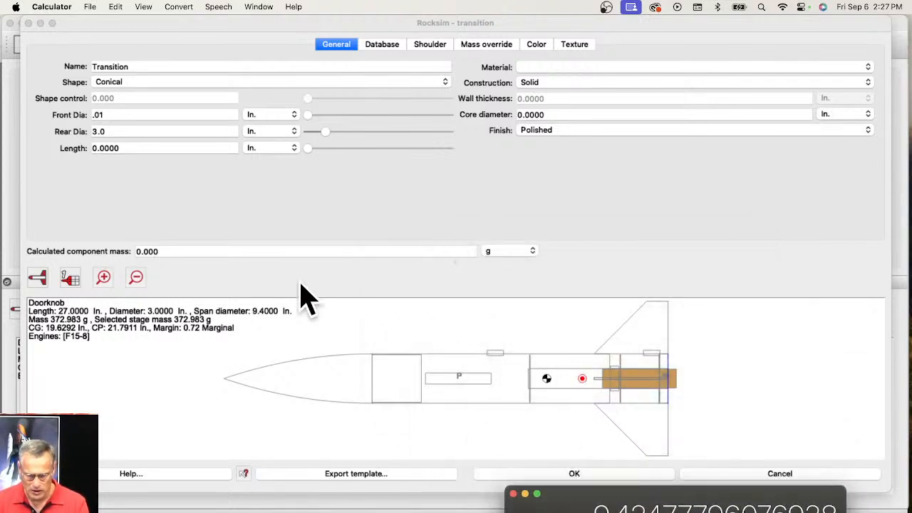
Step: Set the transition's length to 9.42 in
left_click(123, 149)
left_click_drag(124, 149, 87, 148)
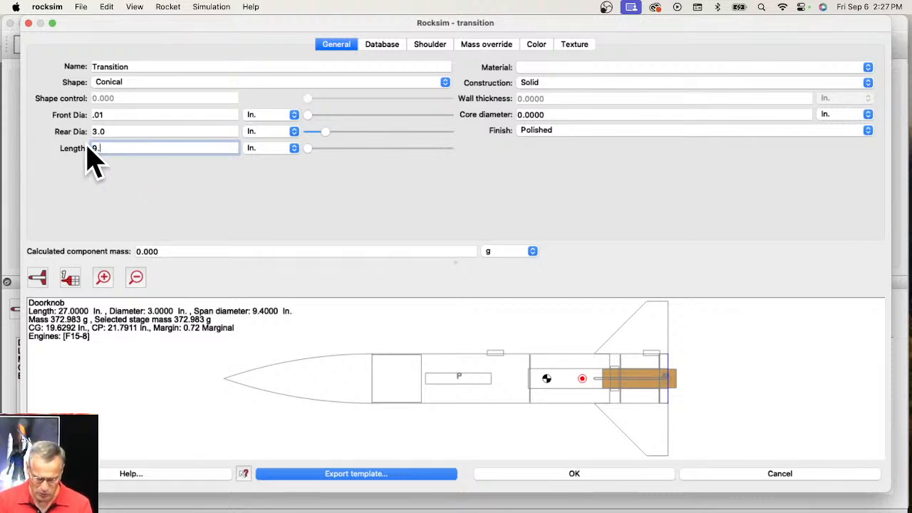
type("9.42")
key("Tab")
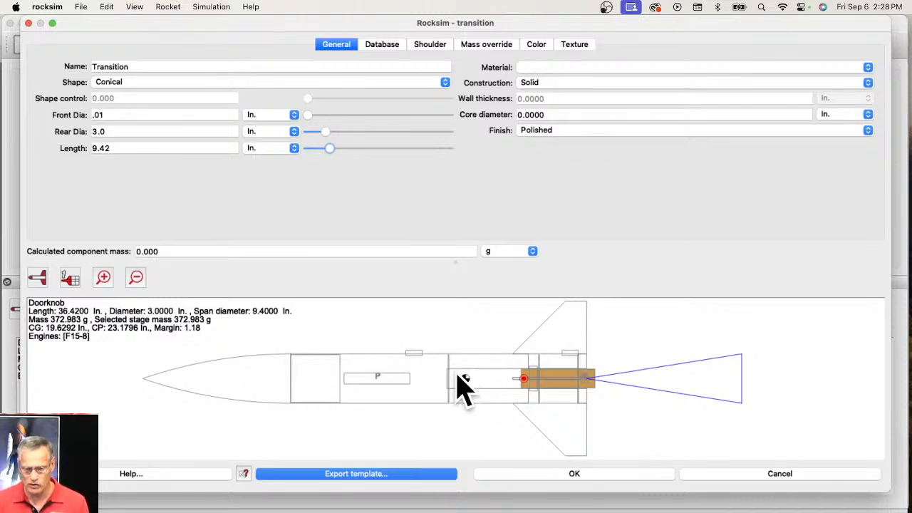
Step: Make the transition from Paper with Hollow construction, after trying Pine (White Northern) as the material
left_click(546, 67)
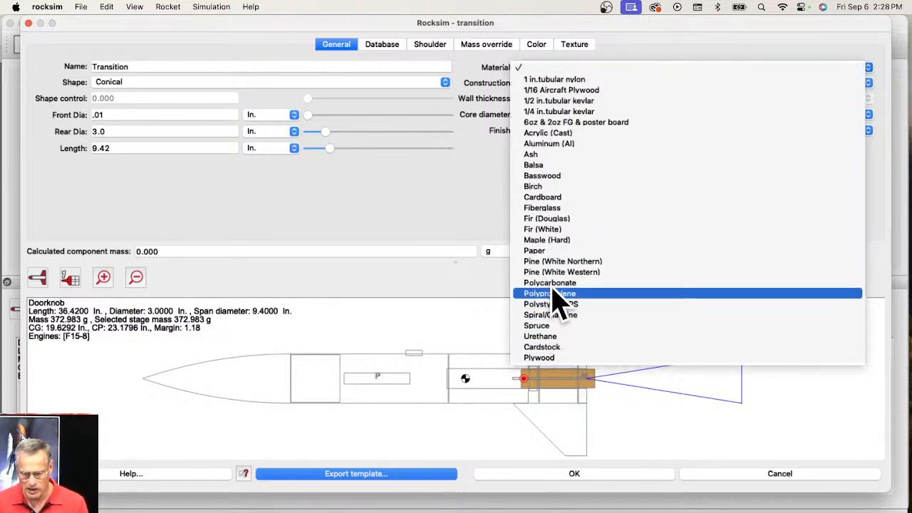
left_click(549, 261)
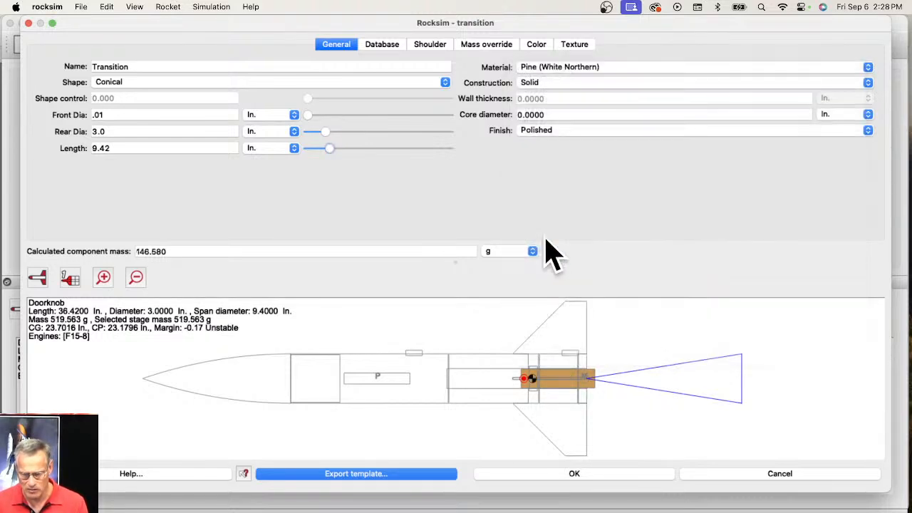
left_click(545, 69)
left_click(530, 205)
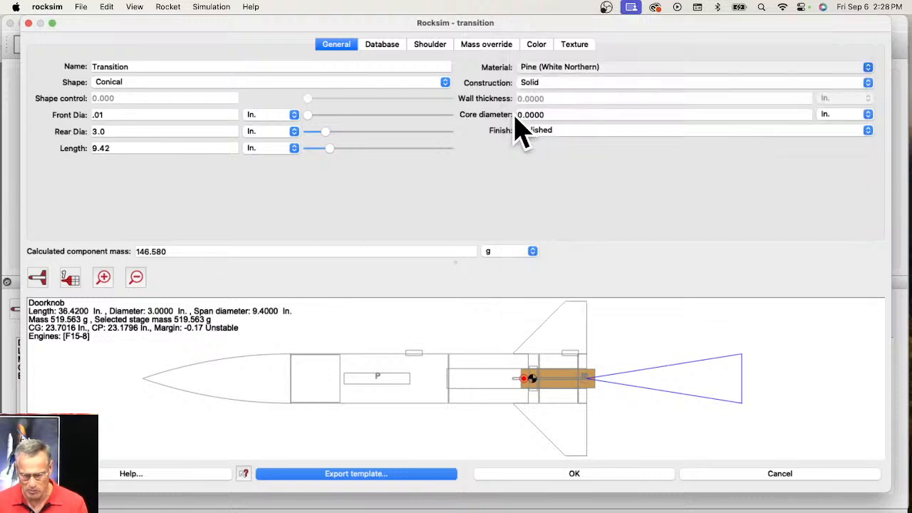
left_click(544, 84)
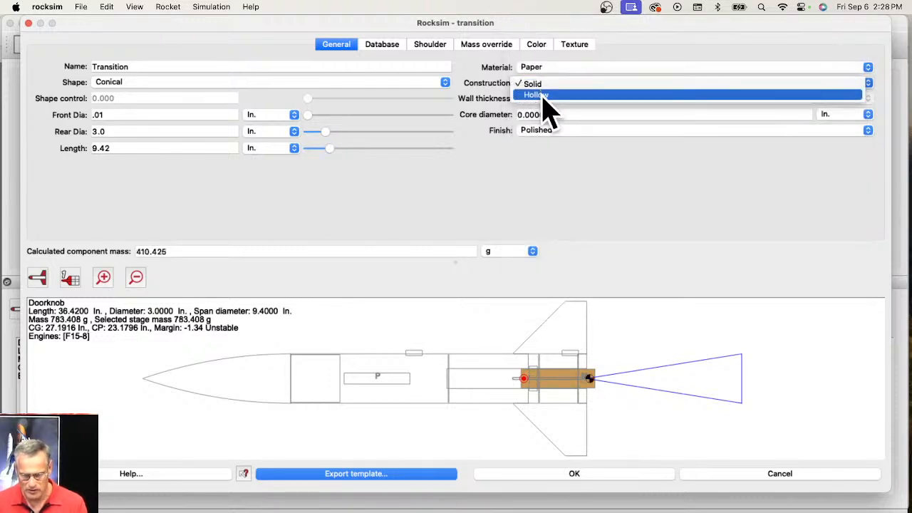
left_click(544, 95)
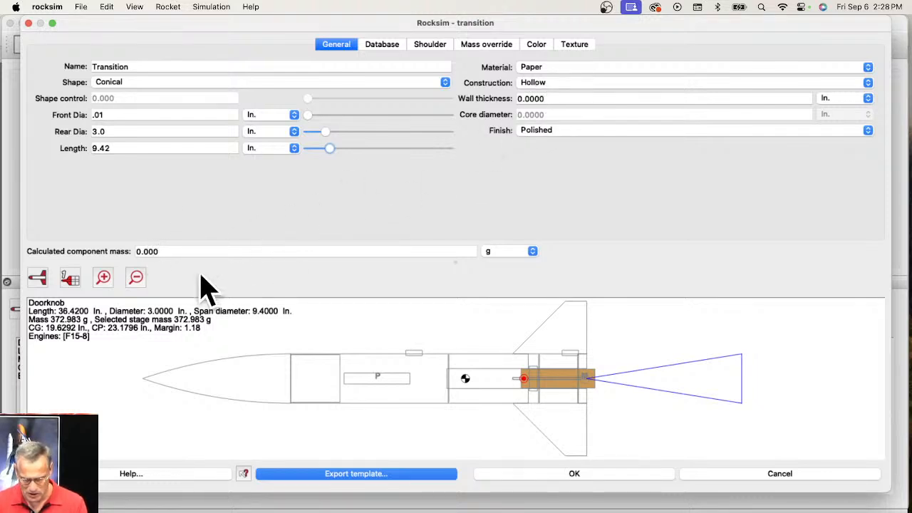
Step: Examine the rocket and its rear cone in 3D from a tilted angle, and return the preview to the side view
double_click(162, 251)
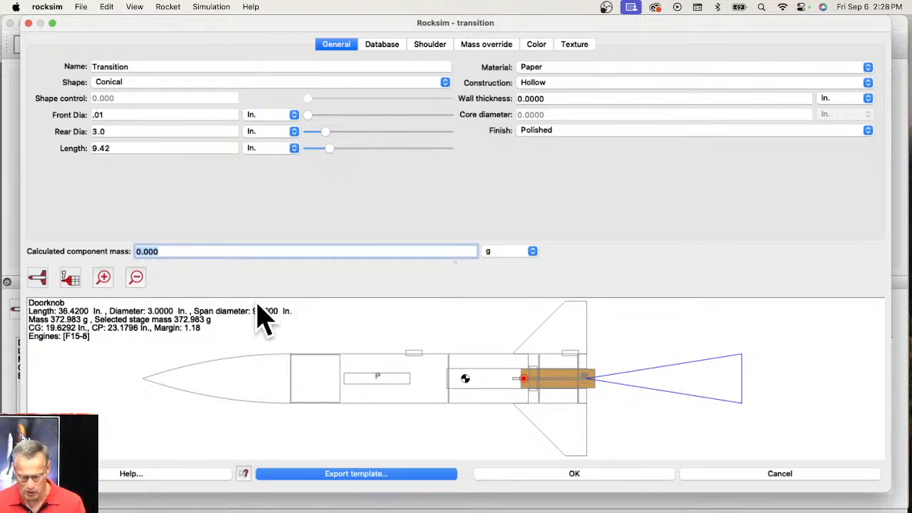
left_click(38, 280)
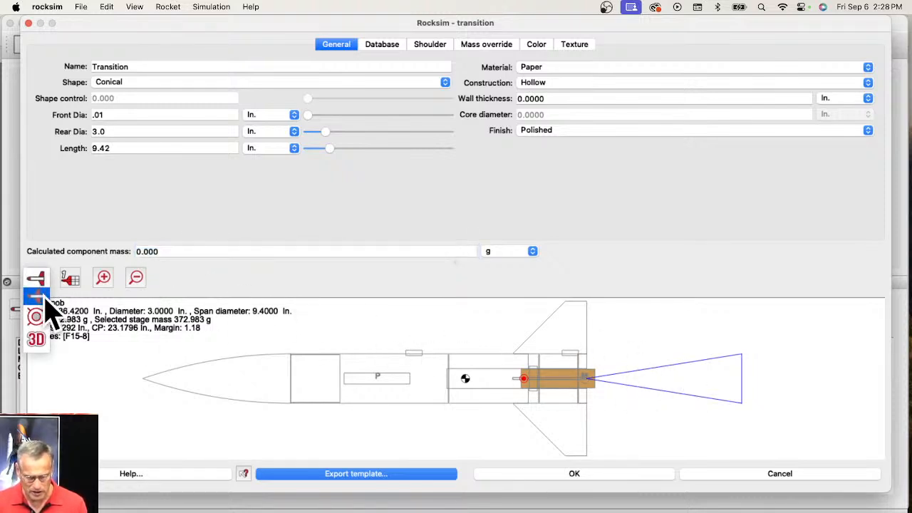
left_click(35, 339)
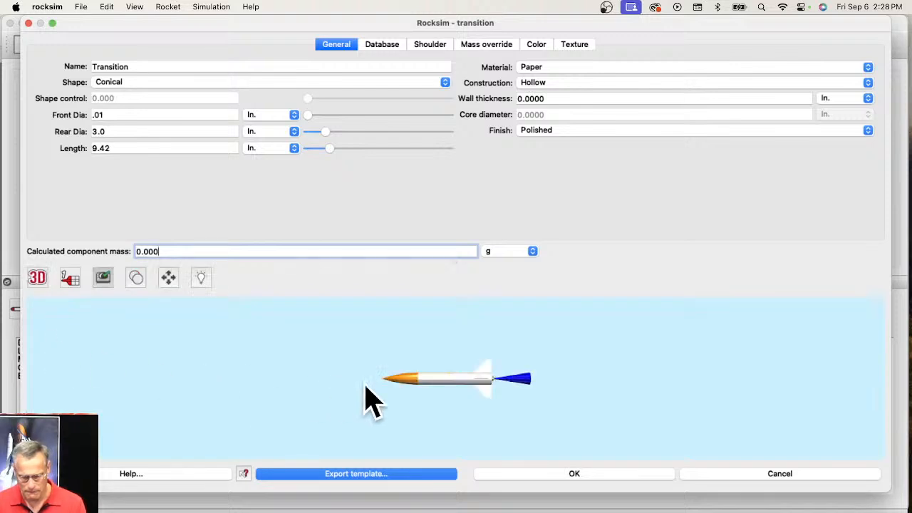
scroll(550, 396, "up", 3)
left_click_drag(527, 425, 515, 460)
left_click_drag(482, 370, 488, 417)
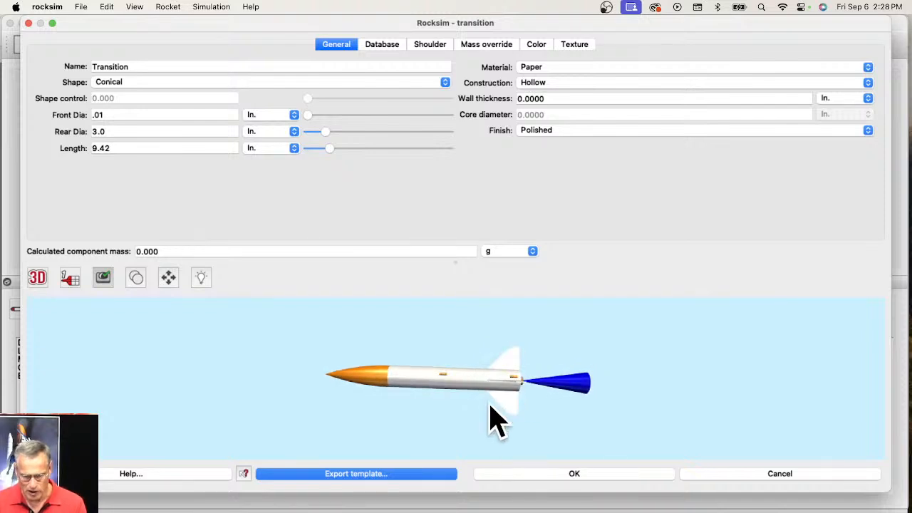
left_click(38, 280)
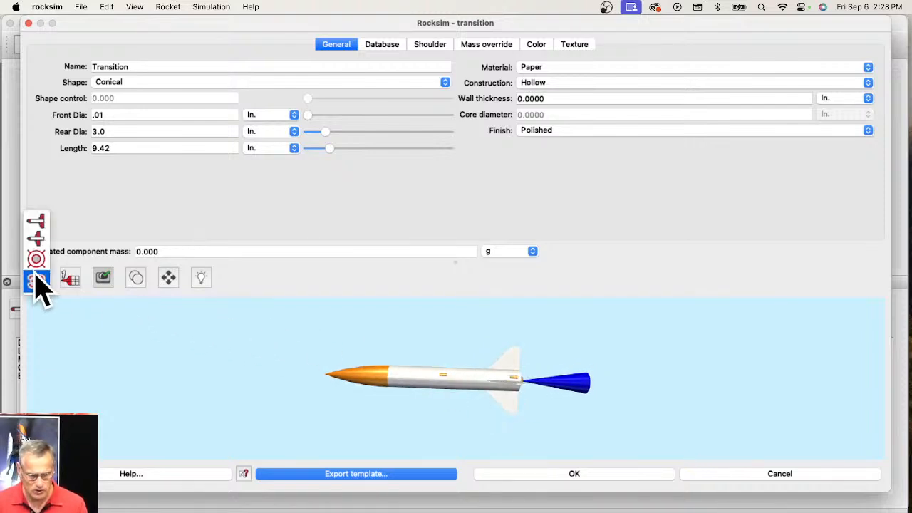
left_click(37, 223)
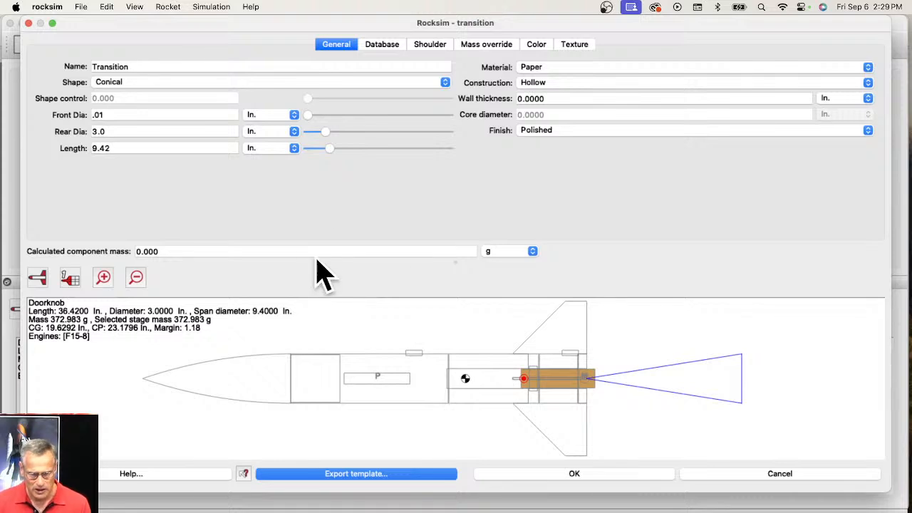
Step: Try to accept the transition with no wall thickness, and enter a wall thickness of 0.00001 in
left_click(603, 476)
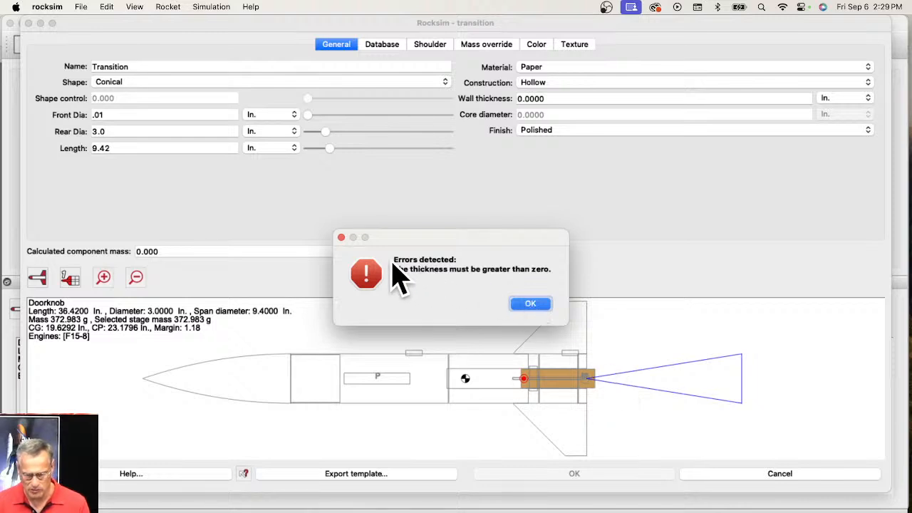
left_click(532, 305)
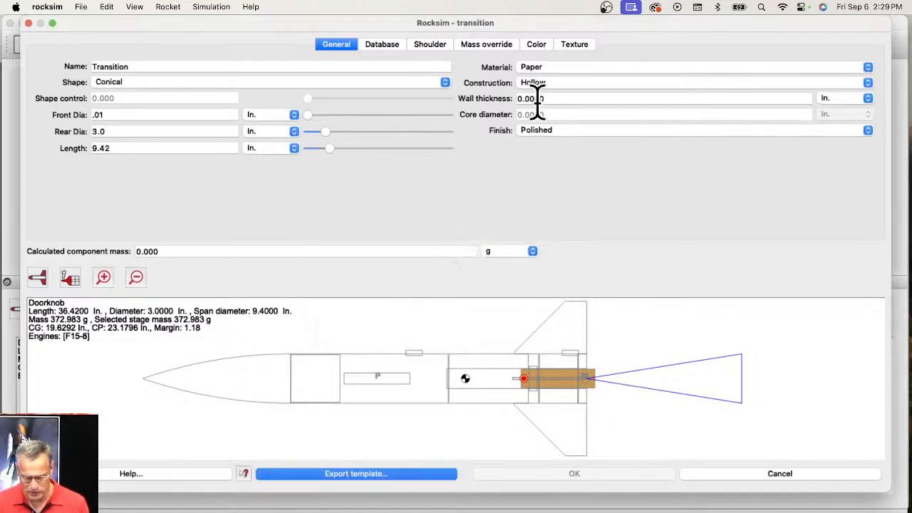
double_click(548, 98)
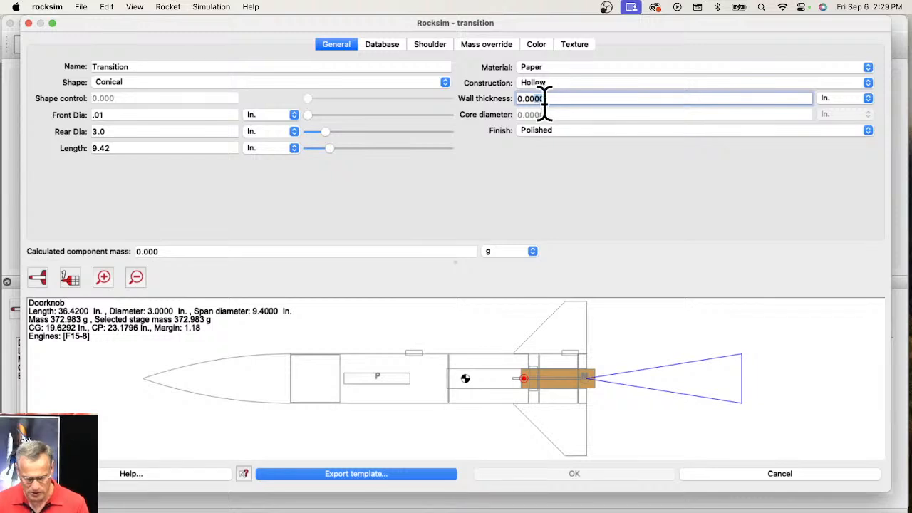
type("0.001")
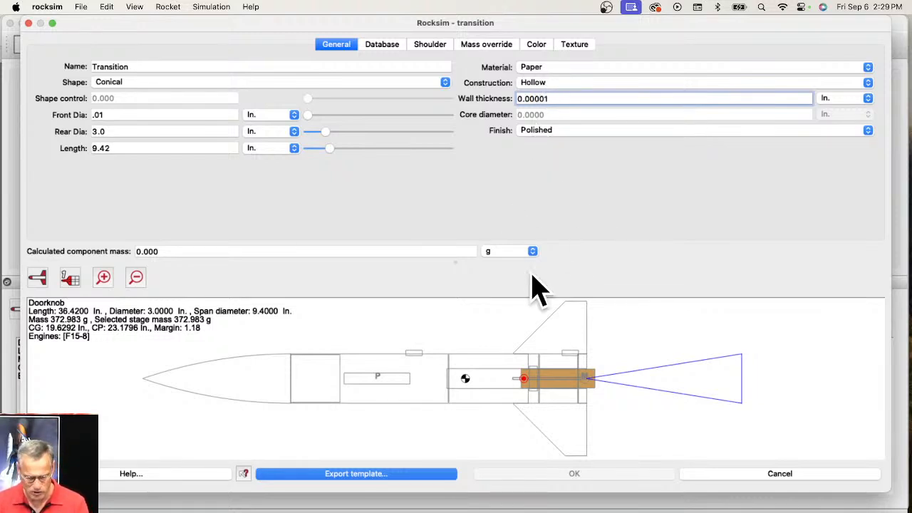
key("Tab")
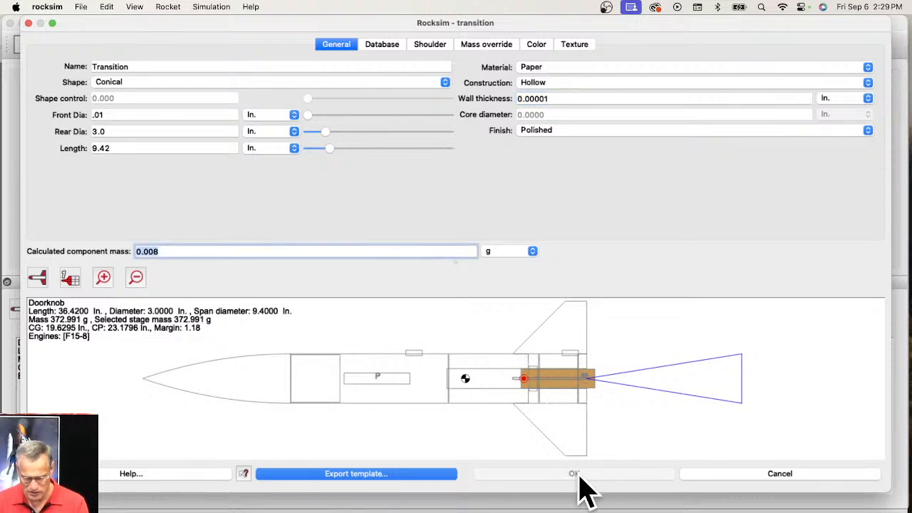
Step: Set the hollow transition's wall thickness to 0.001 in
left_click(548, 98)
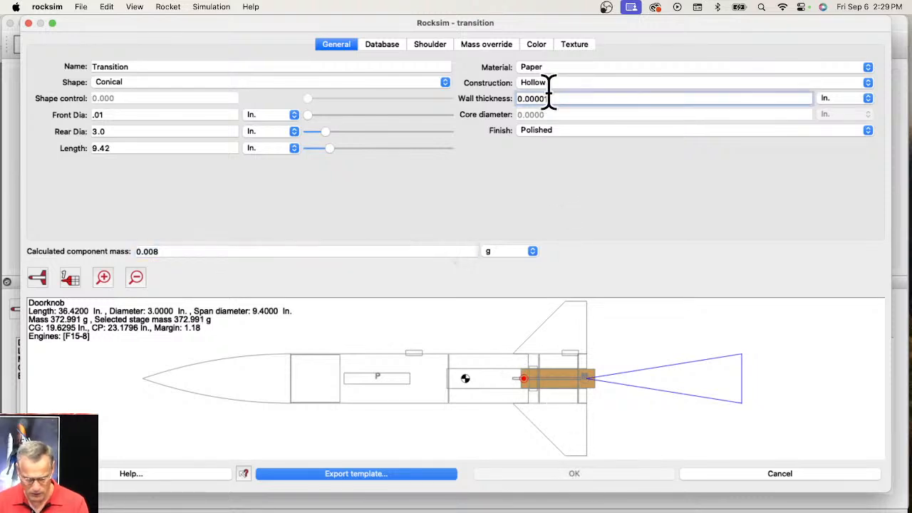
left_click_drag(550, 98, 534, 98)
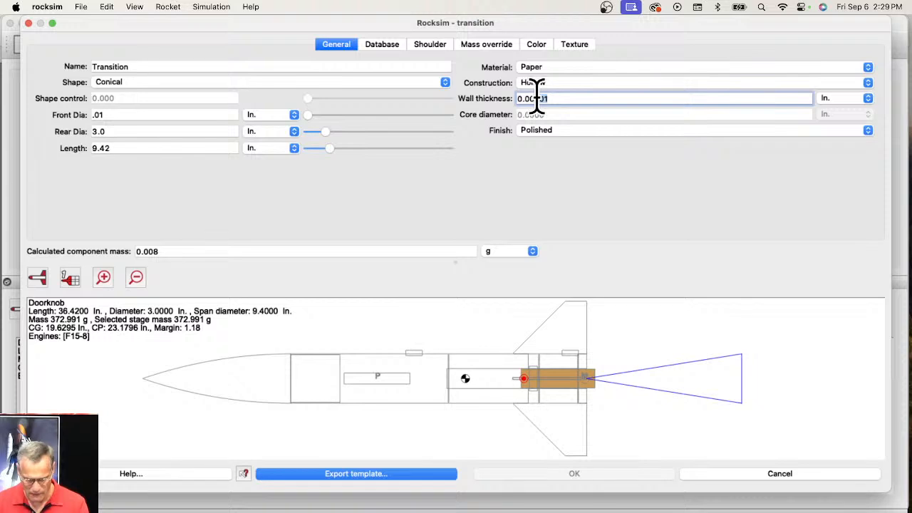
type("1")
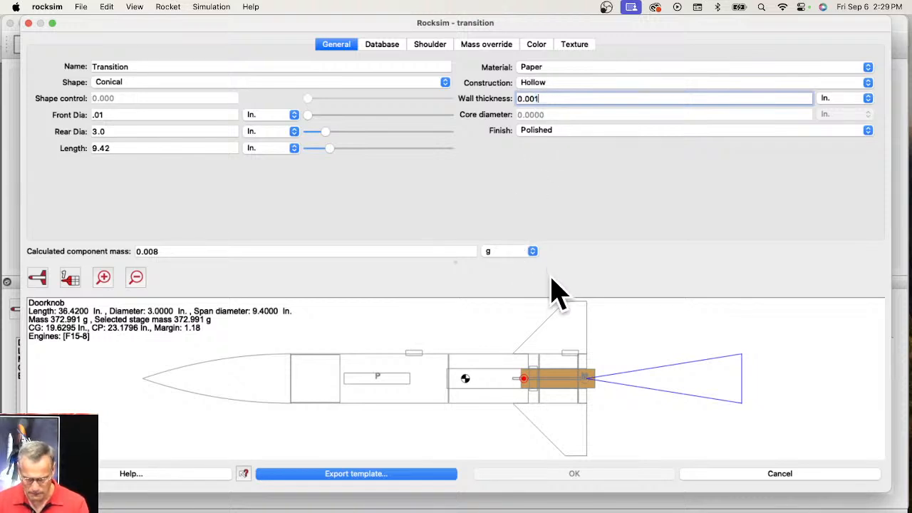
key("Tab")
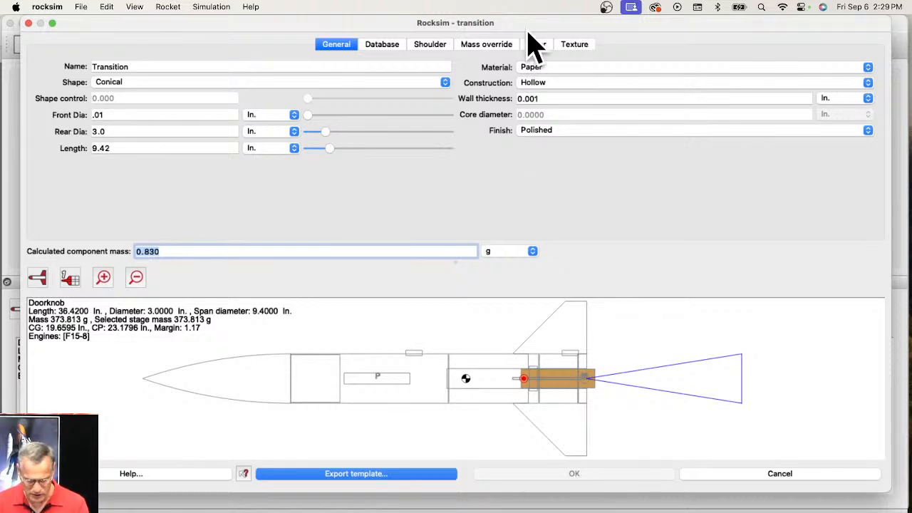
mouse_move(528, 31)
left_mouse_down()
mouse_move(517, 72)
mouse_move(517, 31)
left_mouse_up()
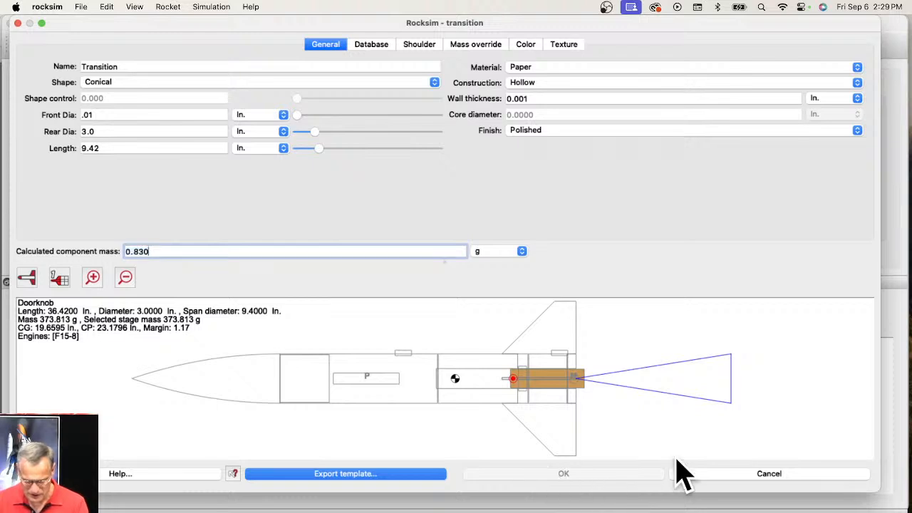
key("Return")
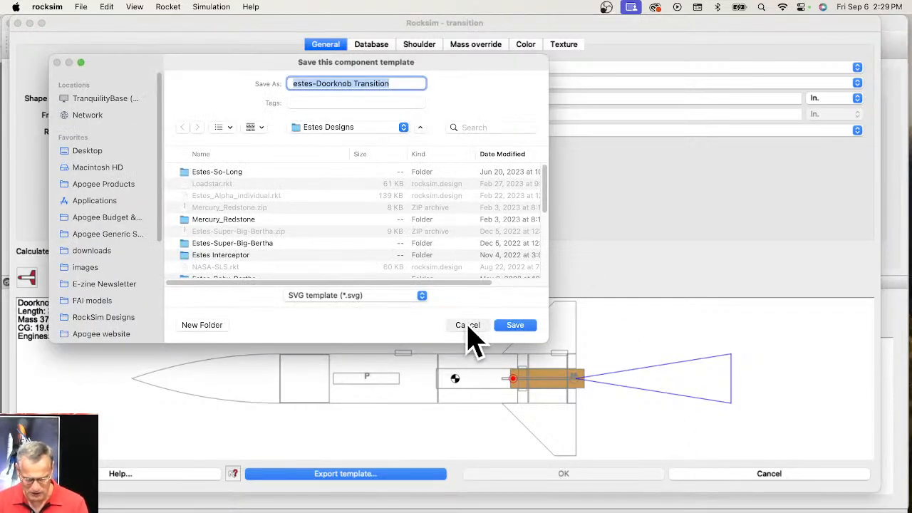
left_click(469, 326)
left_click_drag(406, 23, 437, 33)
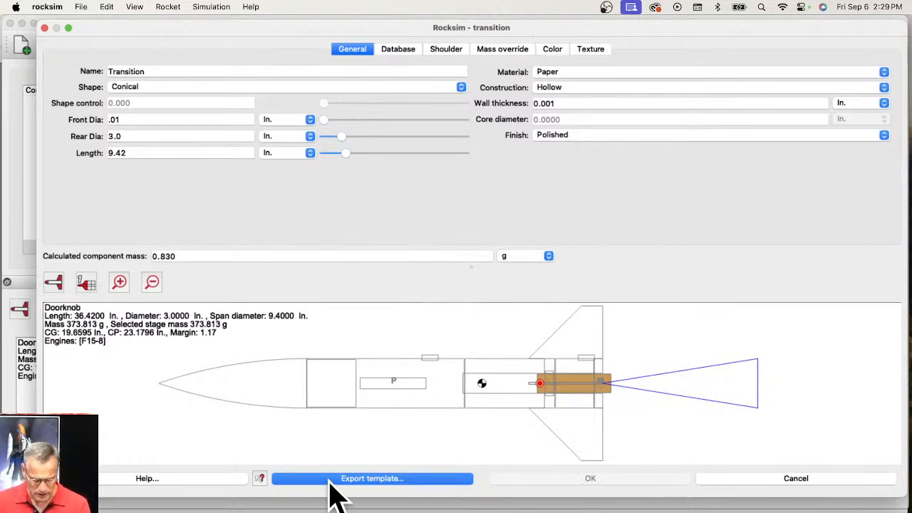
key("Tab")
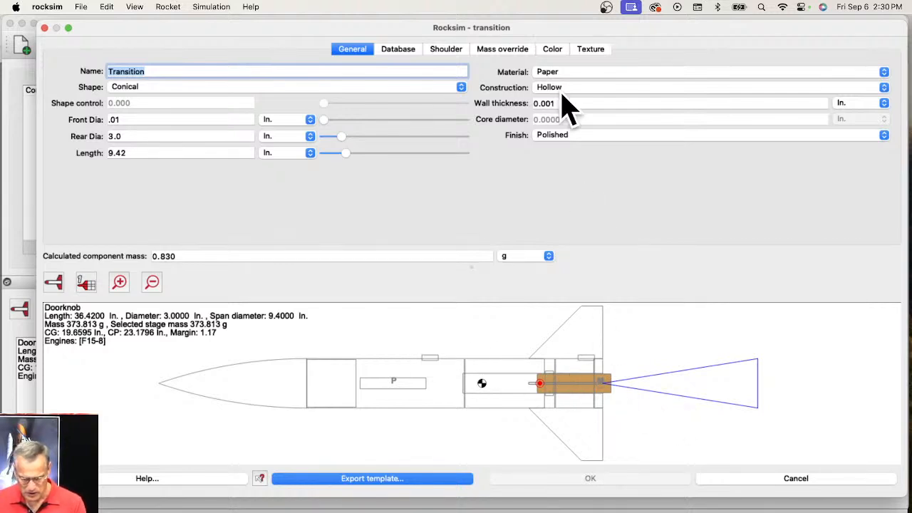
key("Return")
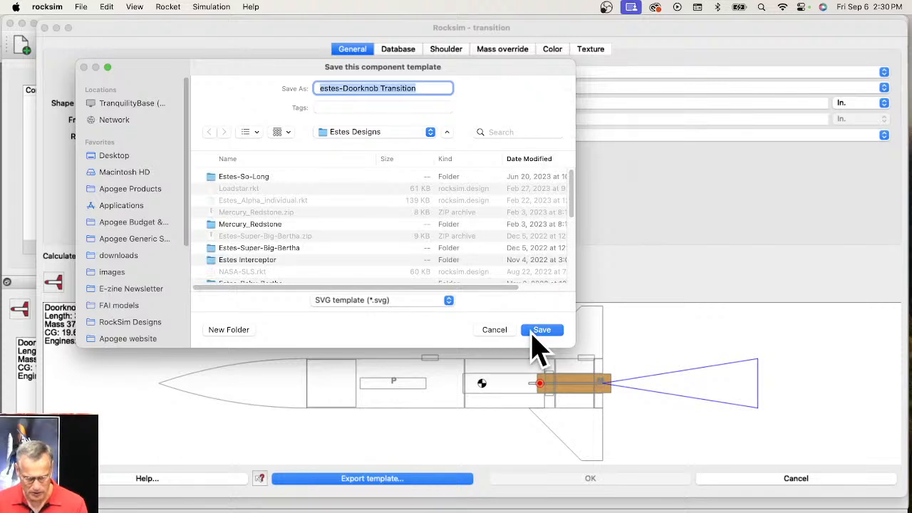
left_click(498, 330)
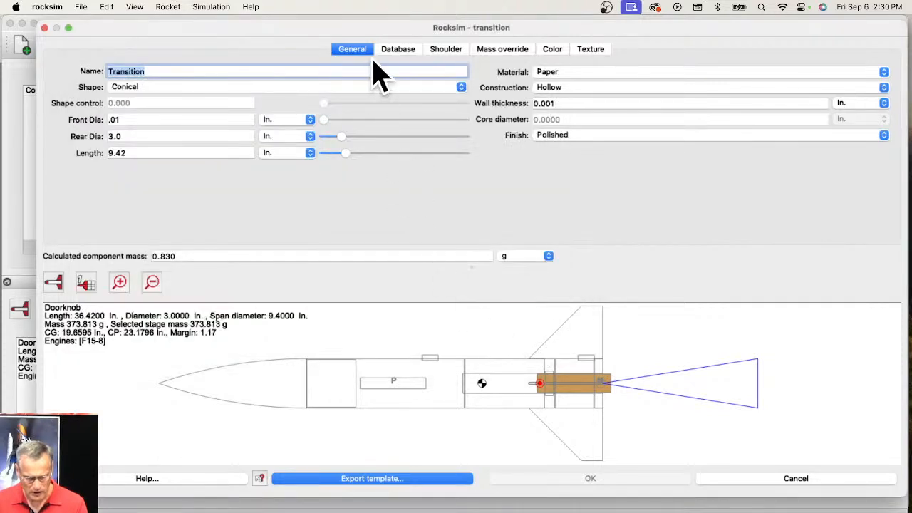
Step: Look through the transition's database, mass override, color and texture settings, ending on its general properties
left_click(401, 49)
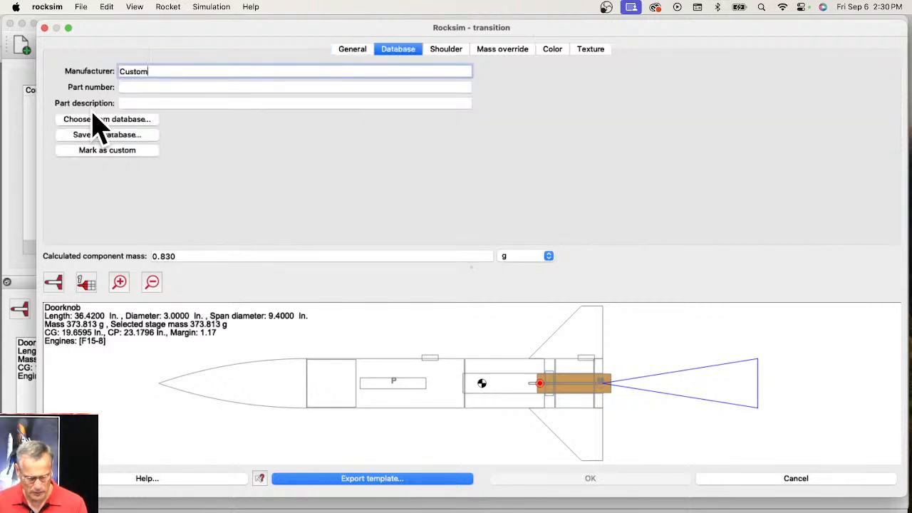
left_click(360, 51)
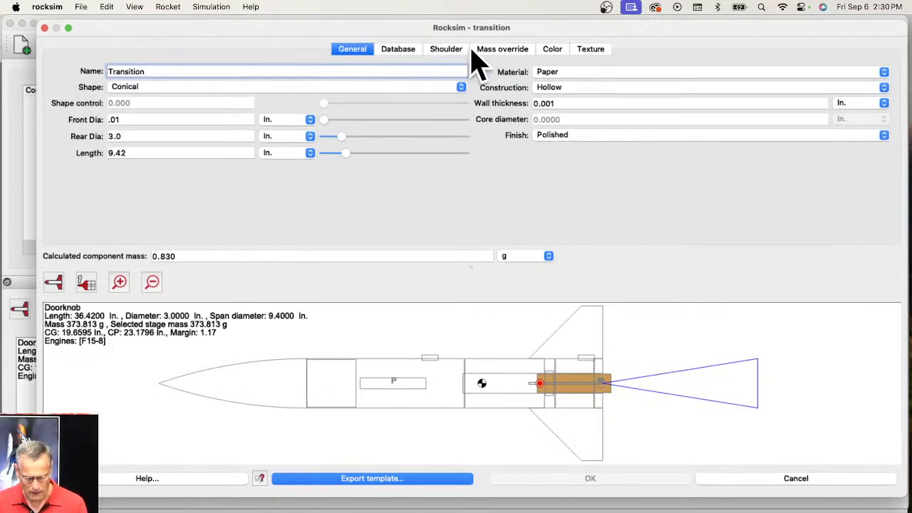
left_click(519, 51)
left_click(556, 54)
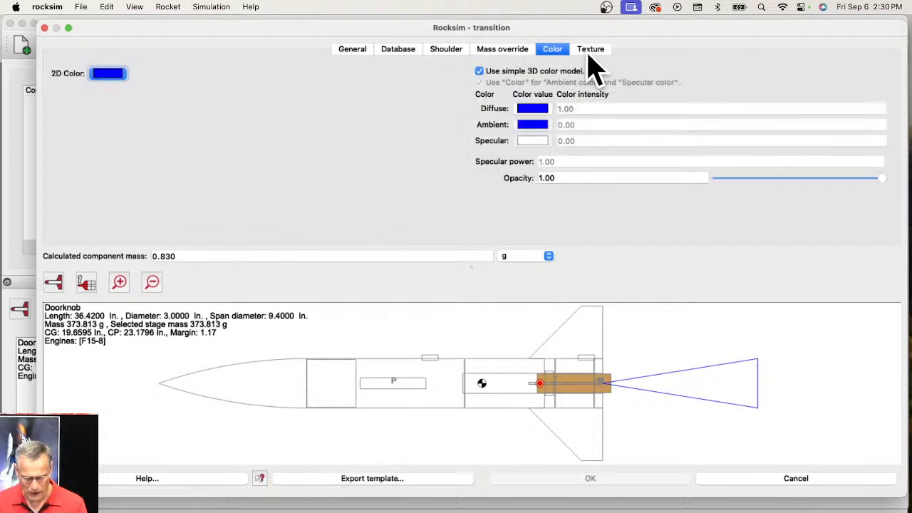
left_click(591, 51)
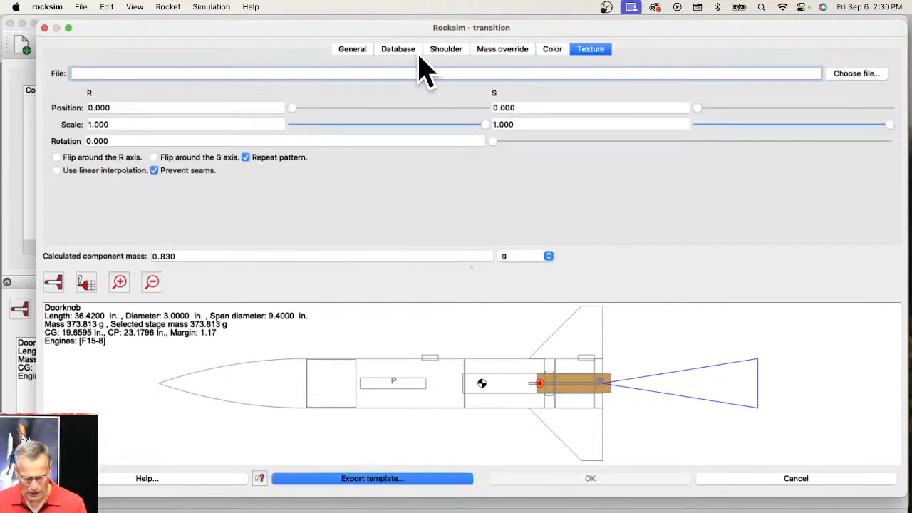
left_click(354, 51)
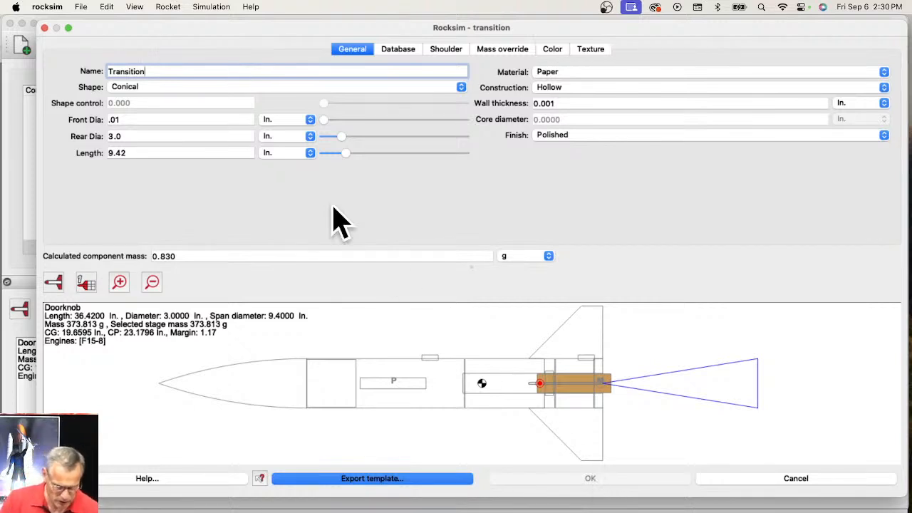
Step: Close the transition's editor and save its changes
left_click_drag(95, 25, 87, 20)
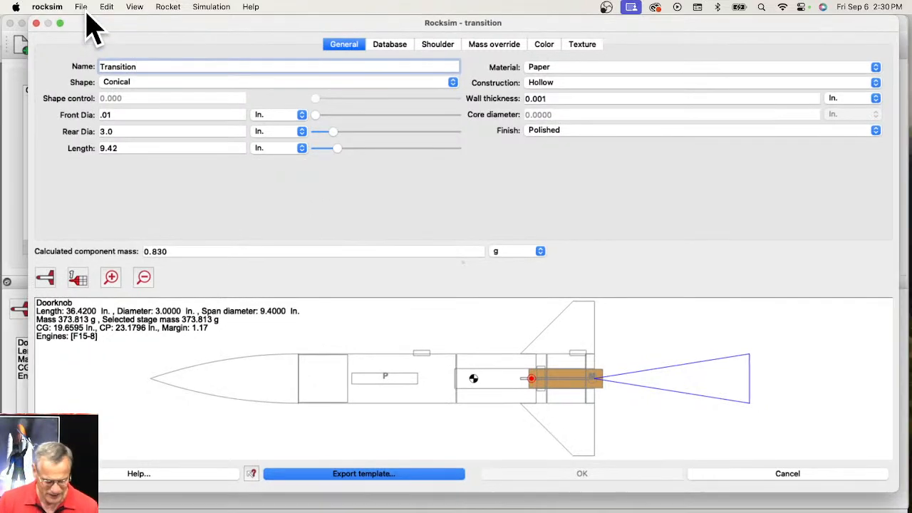
left_click(37, 24)
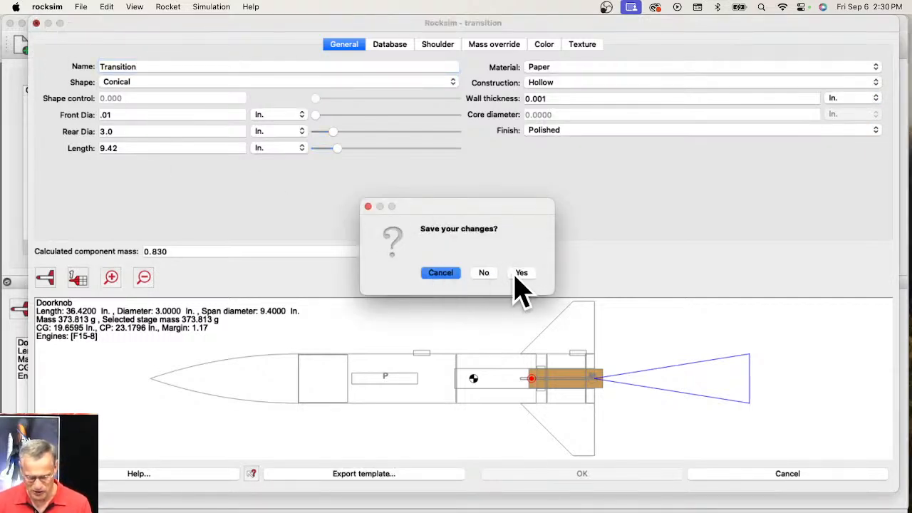
left_click(523, 275)
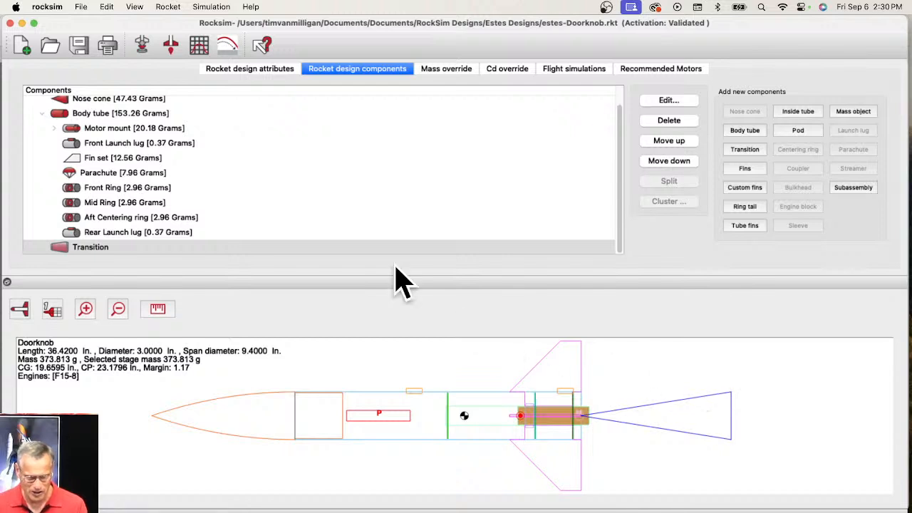
Step: Prepare the F15-8 launch and review its flight events and launch conditions, including the low wind speed
left_click(141, 47)
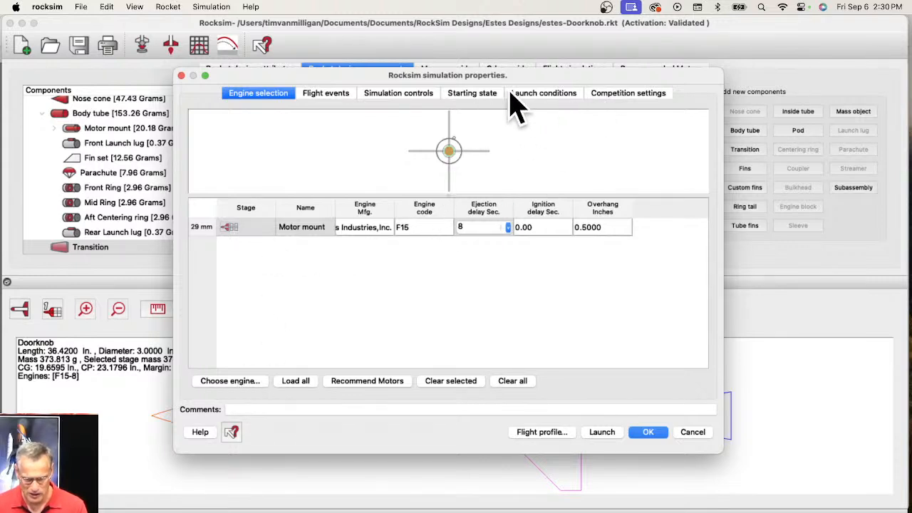
left_click(329, 96)
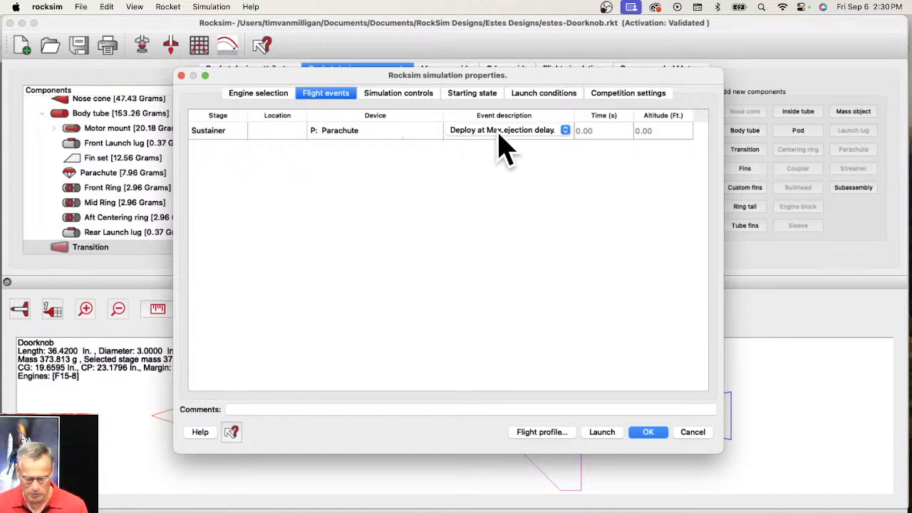
left_click(543, 94)
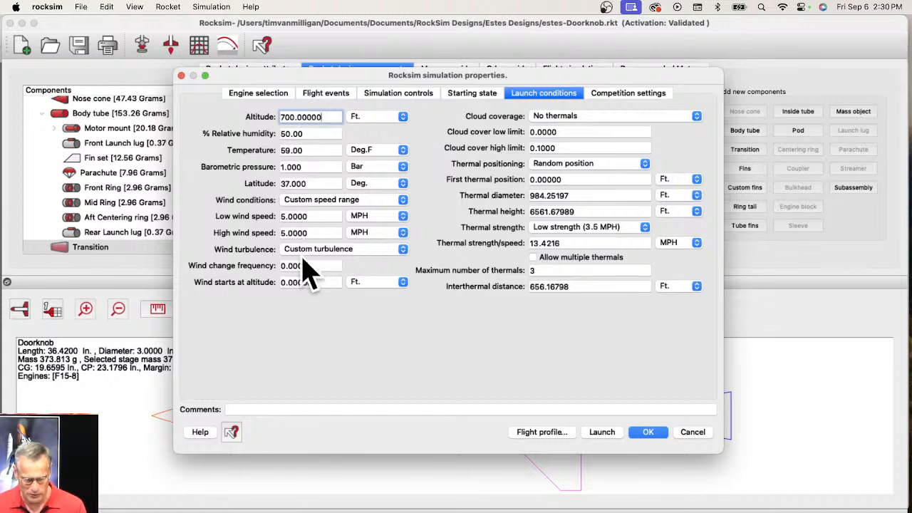
left_click(297, 216)
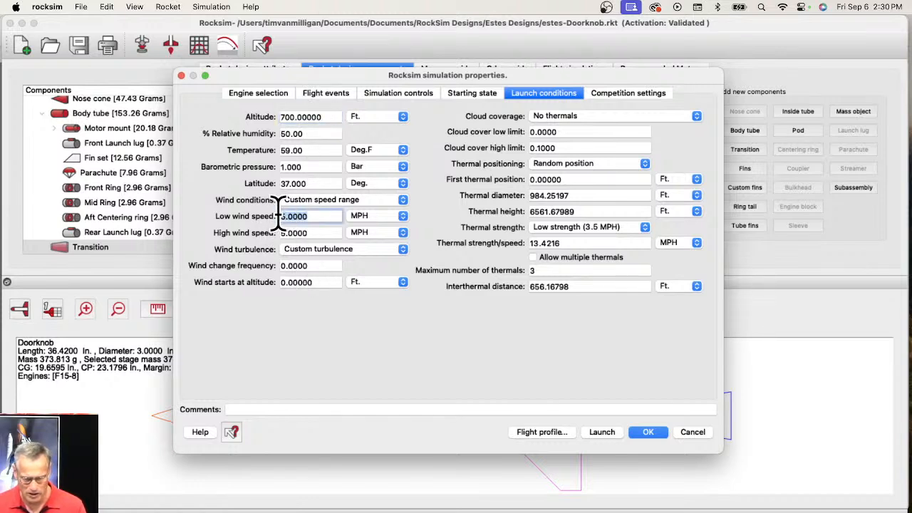
Step: Run the 2D flight profile of the F15-8 simulation, advance it to landing, and close it
left_click(548, 431)
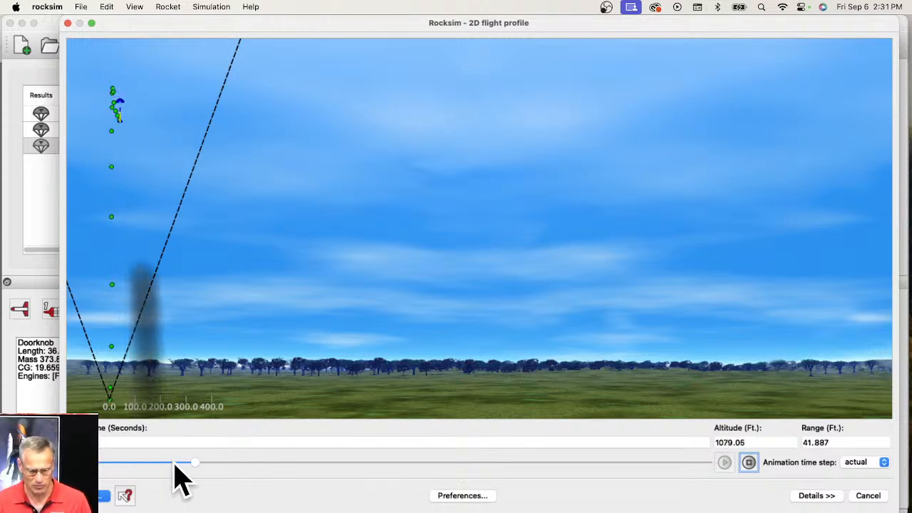
mouse_move(205, 468)
left_mouse_down()
mouse_move(250, 463)
mouse_move(574, 508)
mouse_move(706, 512)
left_mouse_up()
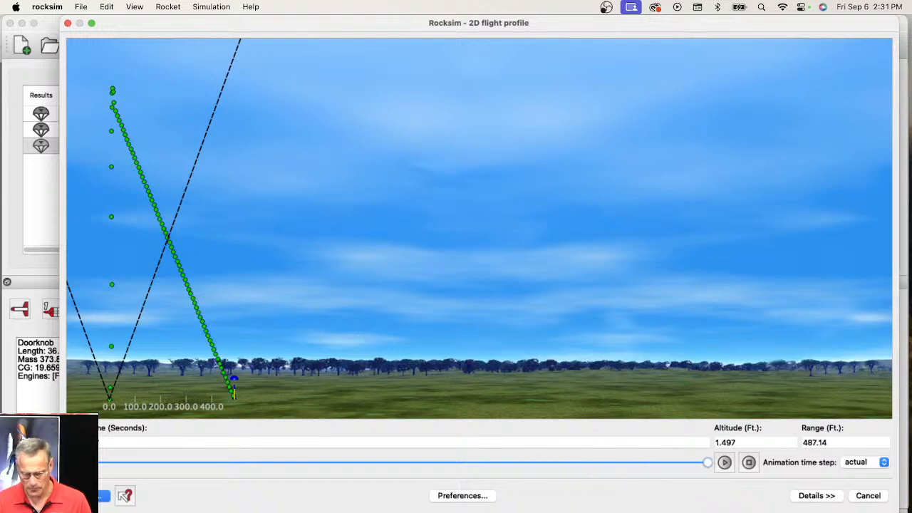
left_click(869, 497)
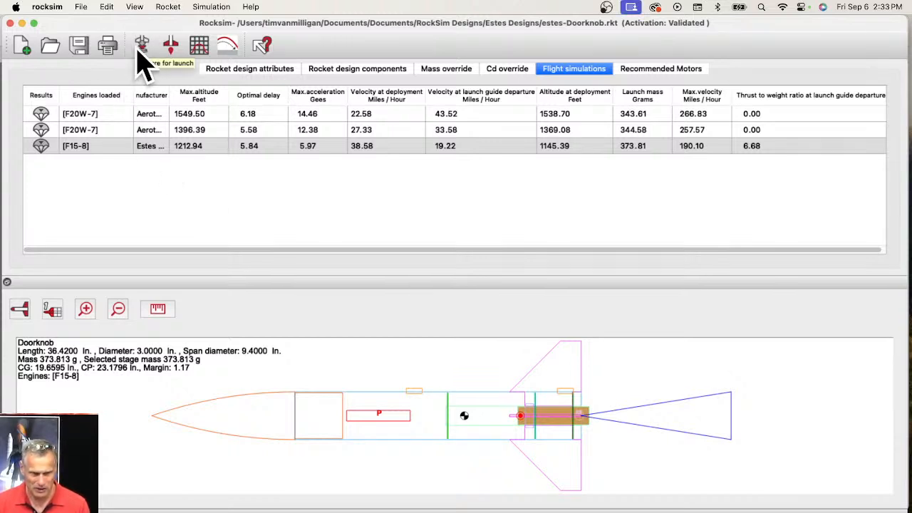
Step: Open the recent Mars-Snooper.rkt design from the RockSim Pro Semroc folder without saving the Doorknob changes
left_click(81, 7)
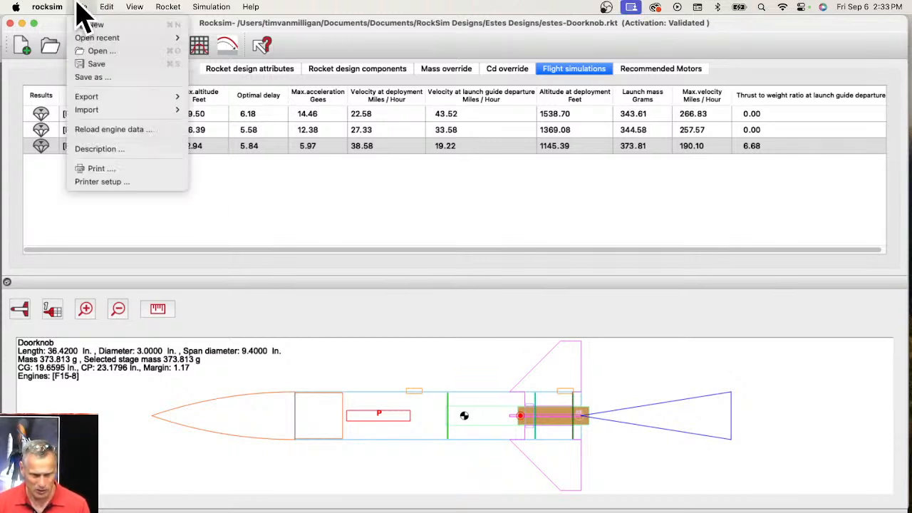
mouse_move(93, 37)
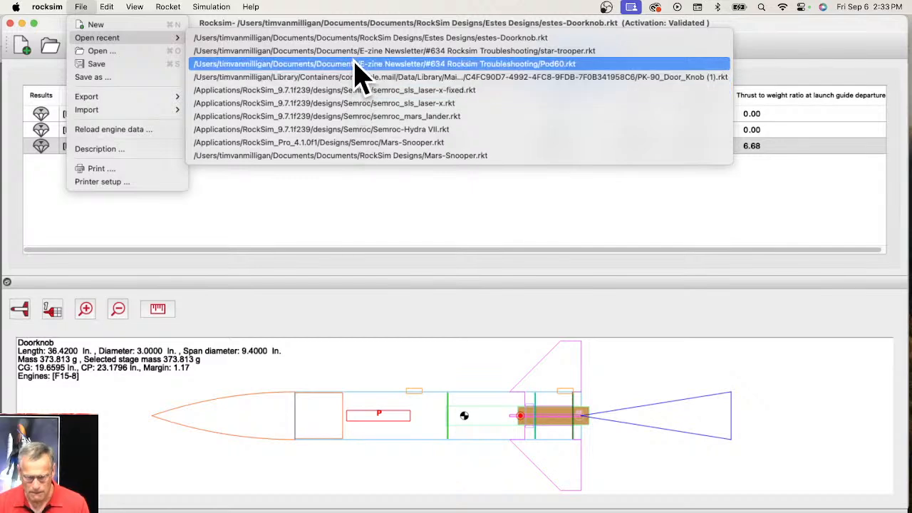
left_click(360, 145)
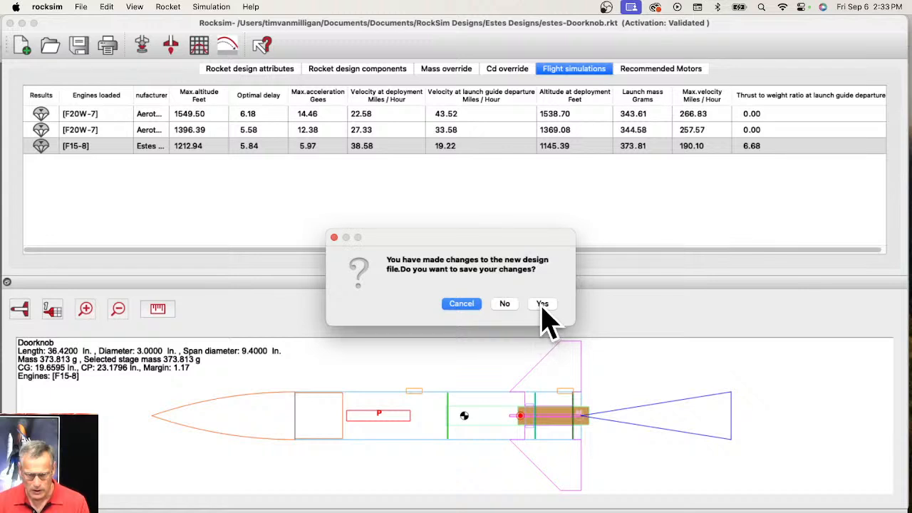
left_click(504, 304)
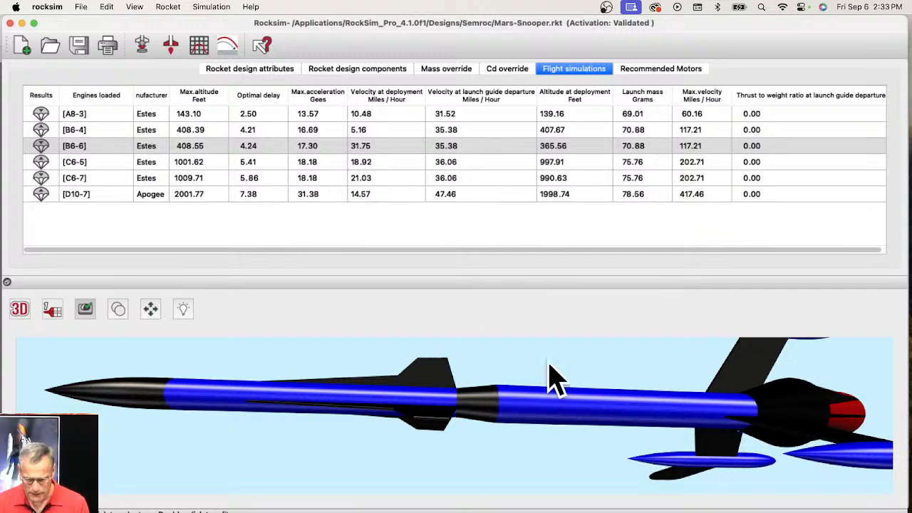
Step: Examine the Mars-Snooper in 3D and inspect how its fan pods are built, expanding Fan Pod 0
scroll(602, 373, "down", 5)
left_click_drag(504, 441, 453, 466)
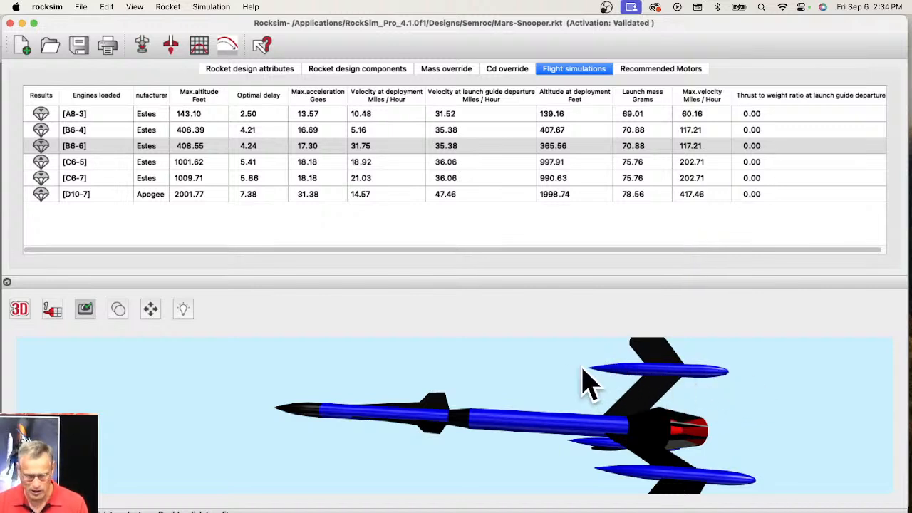
left_click(348, 70)
scroll(277, 205, "down", 5)
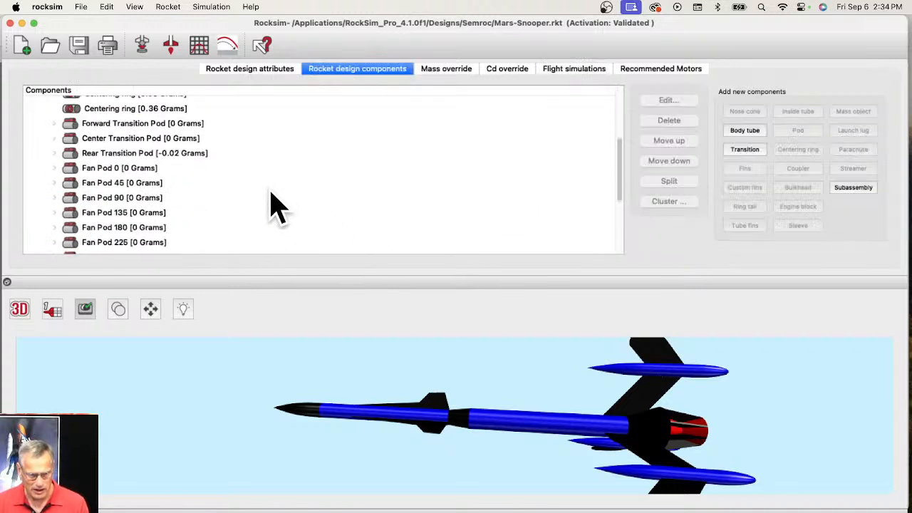
left_click(73, 214)
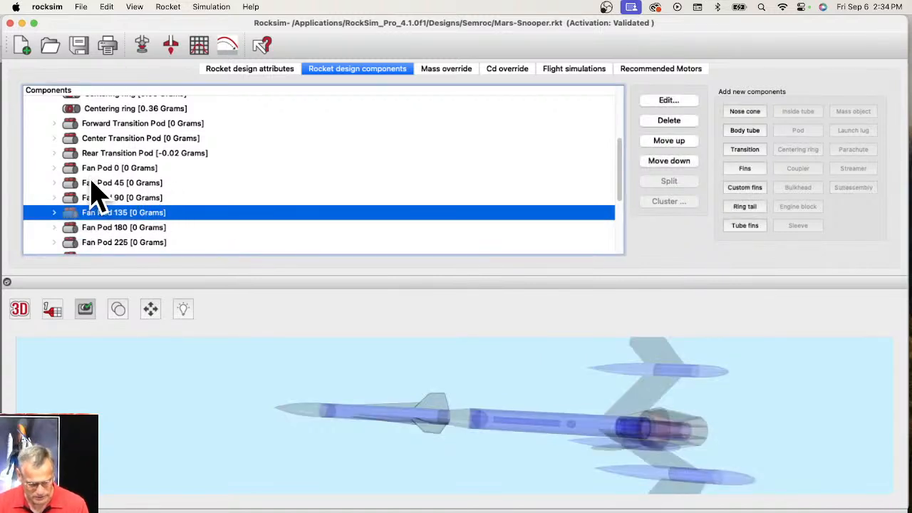
left_click(55, 168)
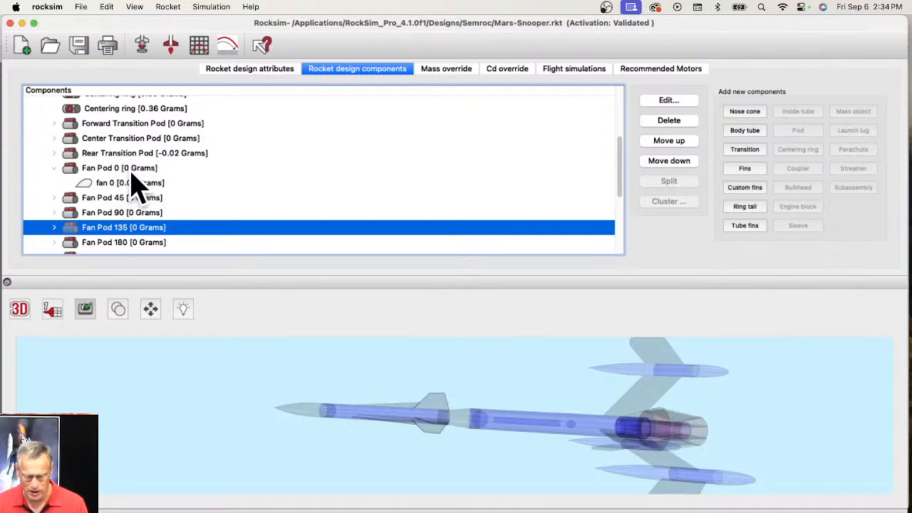
mouse_move(138, 186)
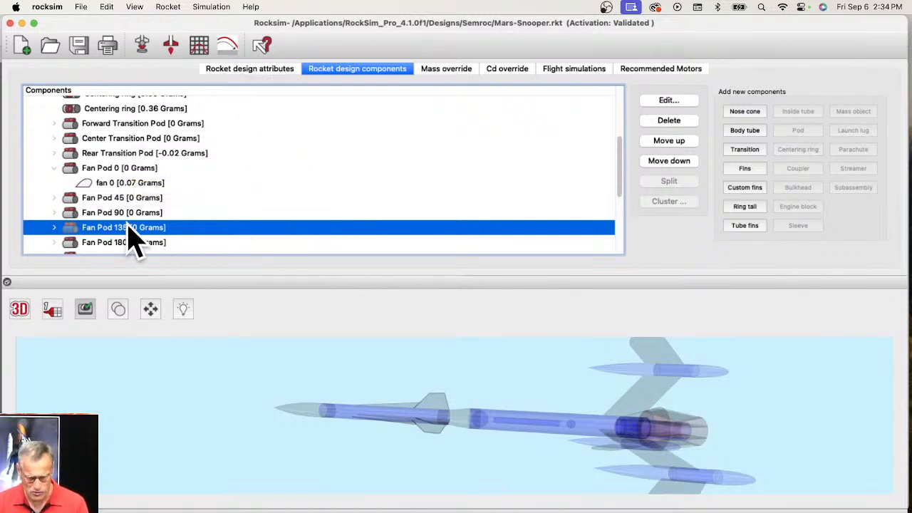
scroll(501, 387, "down", 3)
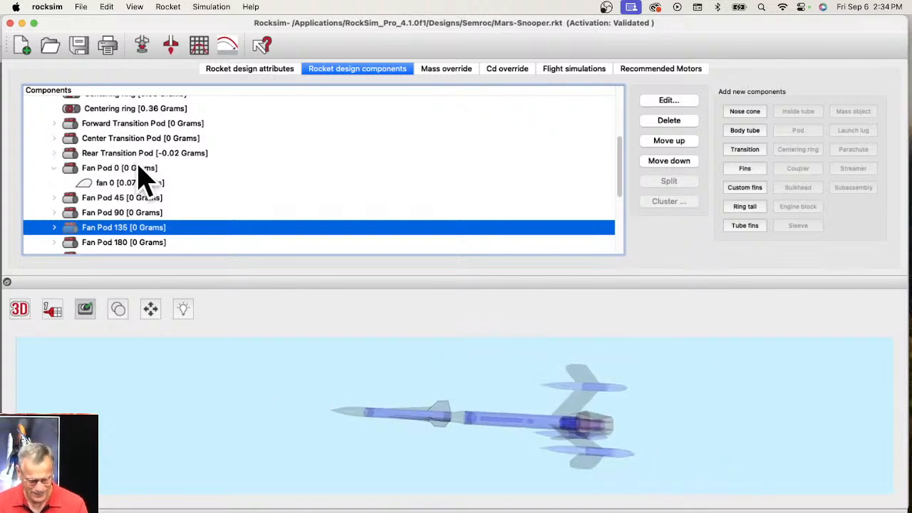
Step: Add an external pod to the forward body tube, located 0 in. from the front of the tube
scroll(129, 178, "up", 5)
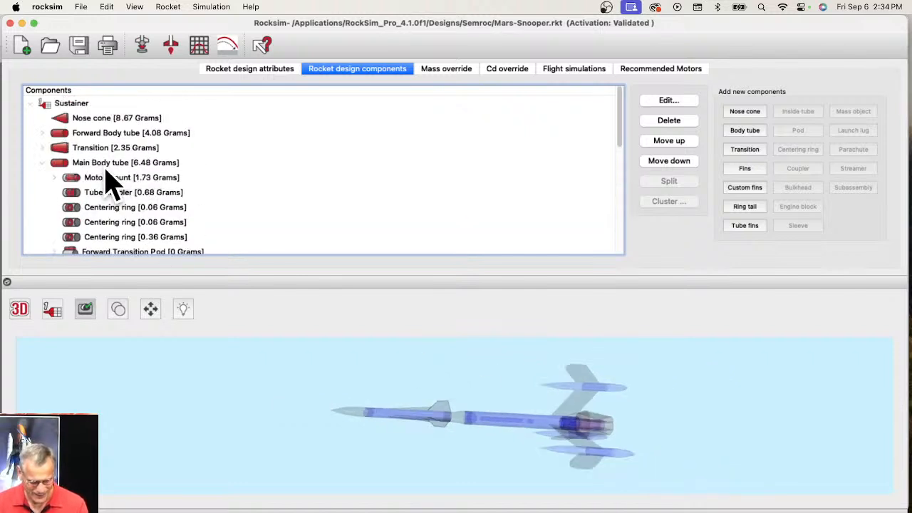
left_click(92, 134)
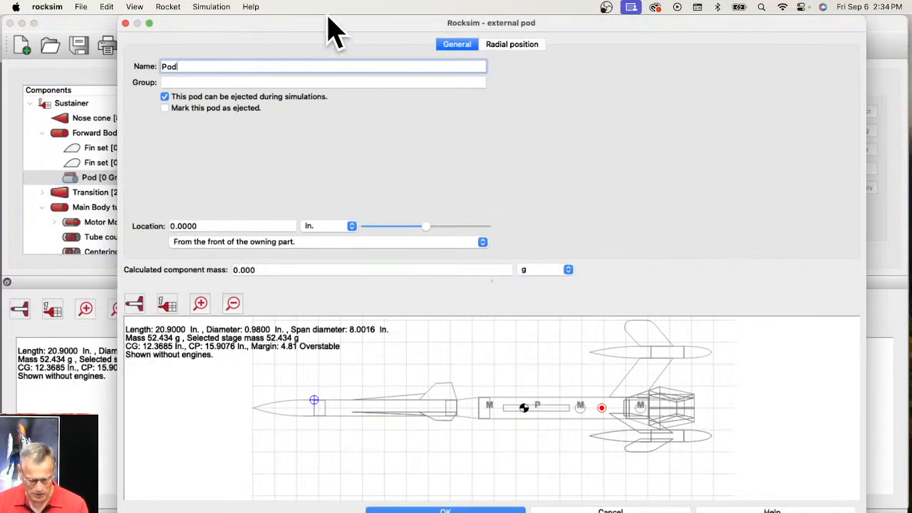
left_click_drag(326, 20, 367, 16)
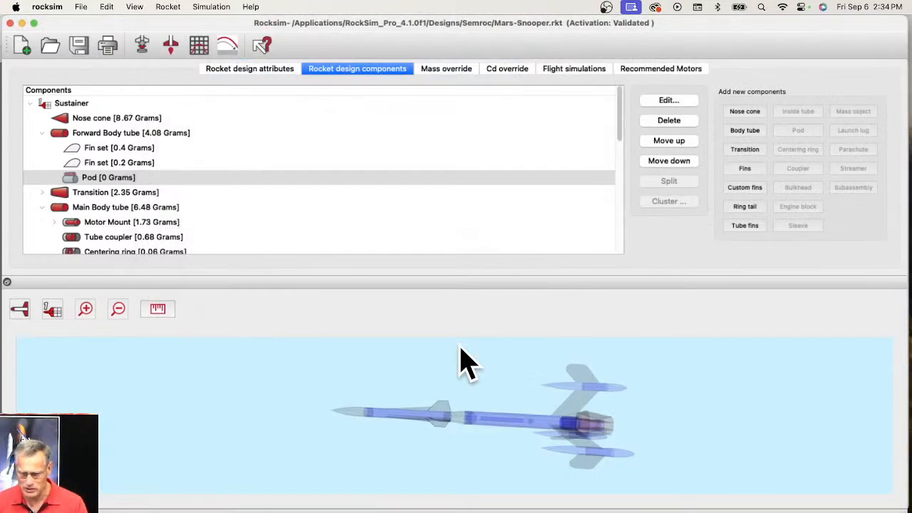
Step: Add a nose cone to the new pod on the forward body tube, using the Aerotech 11191 1.9in Nose Cone from the database
left_click(143, 183)
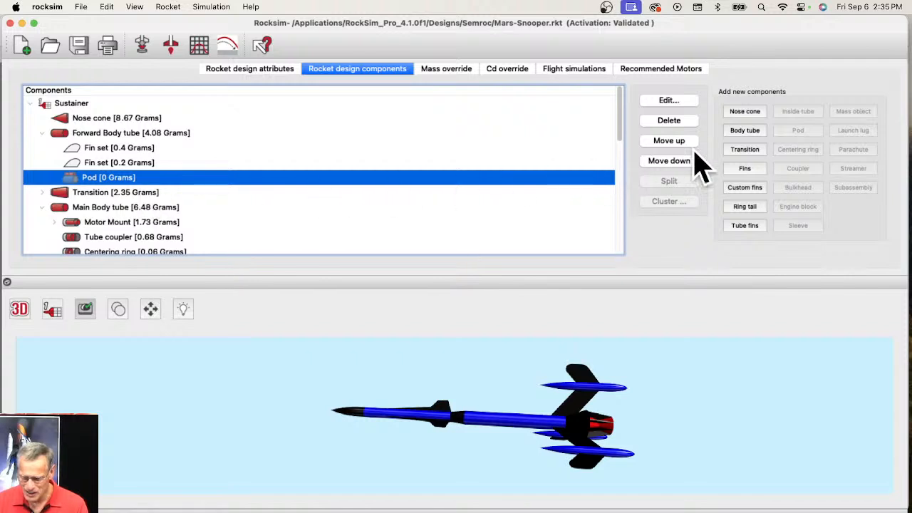
left_click(746, 112)
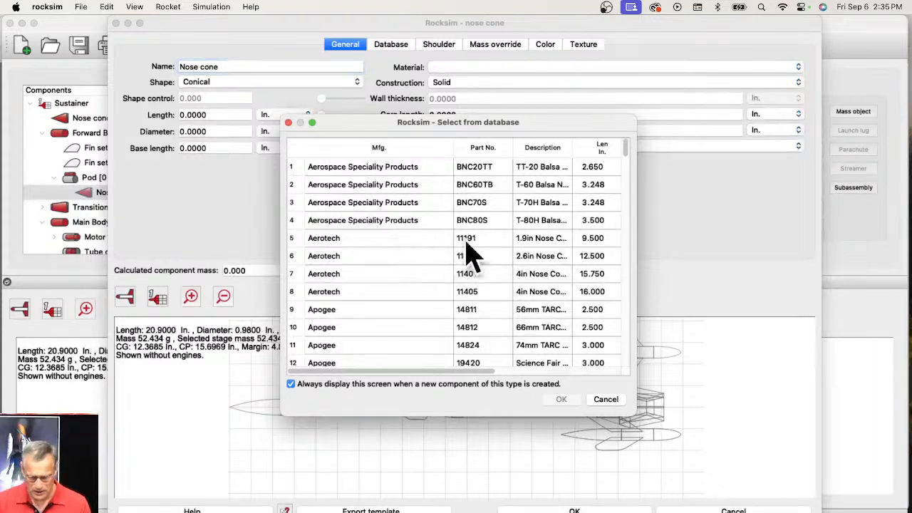
left_click(543, 238)
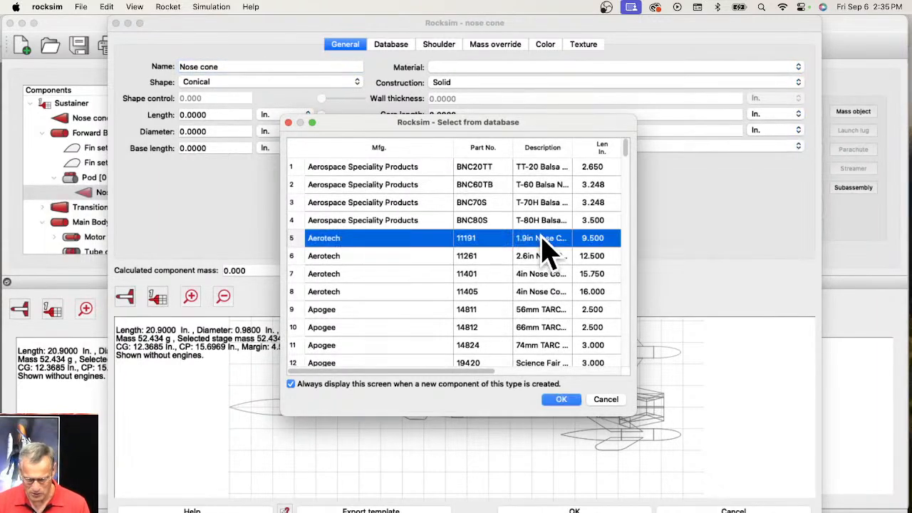
left_click(566, 400)
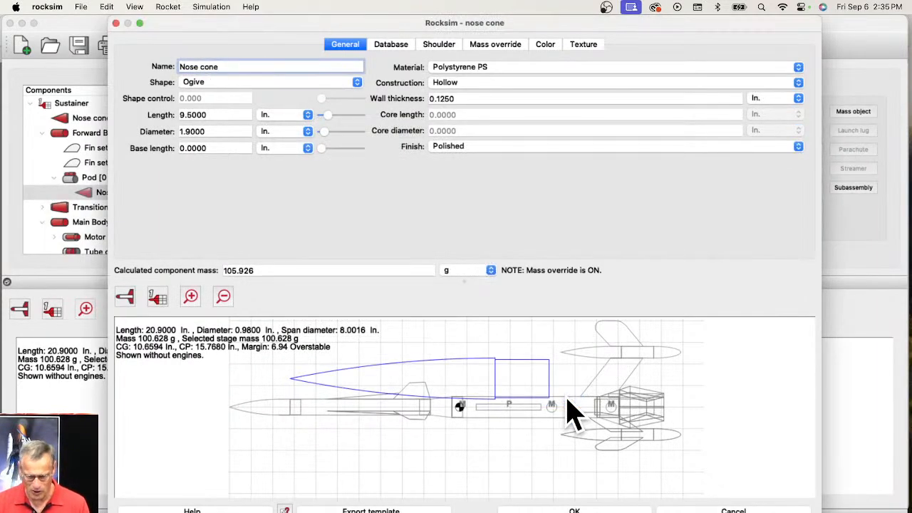
Step: Replace the pod's nose cone with the Apogee 19999 PNC-24C part from the database and accept the component
left_click(385, 45)
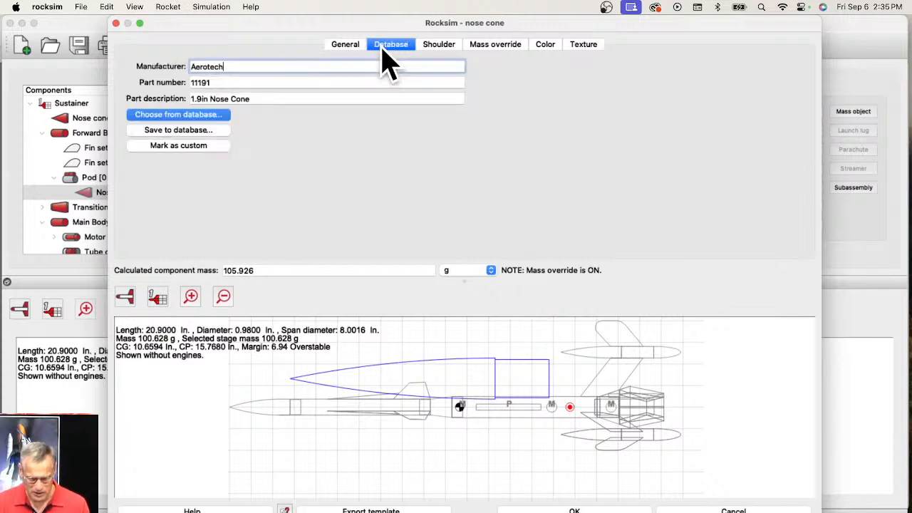
left_click(178, 115)
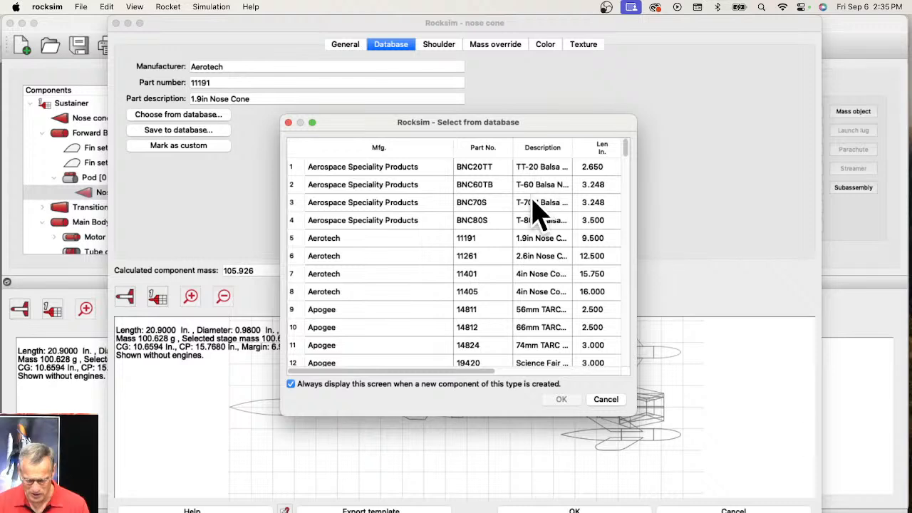
scroll(559, 321, "down", 5)
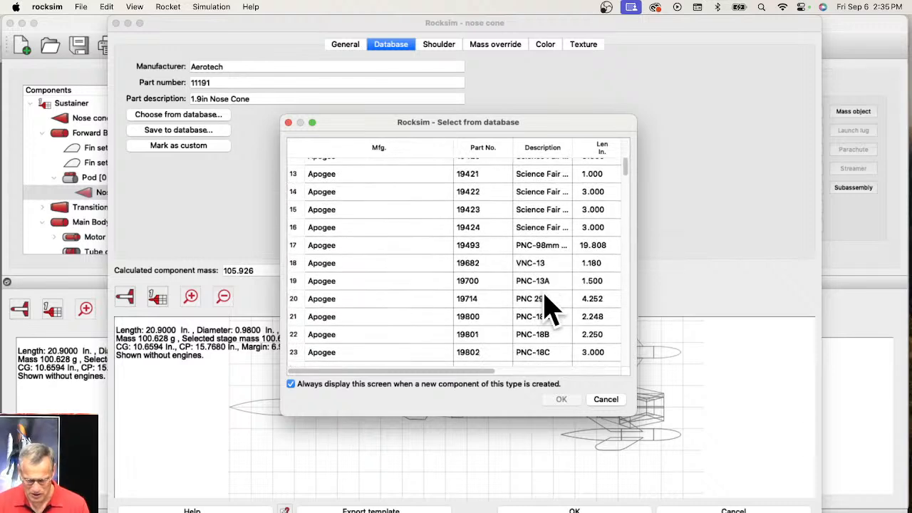
scroll(557, 336, "down", 4)
left_click(545, 286)
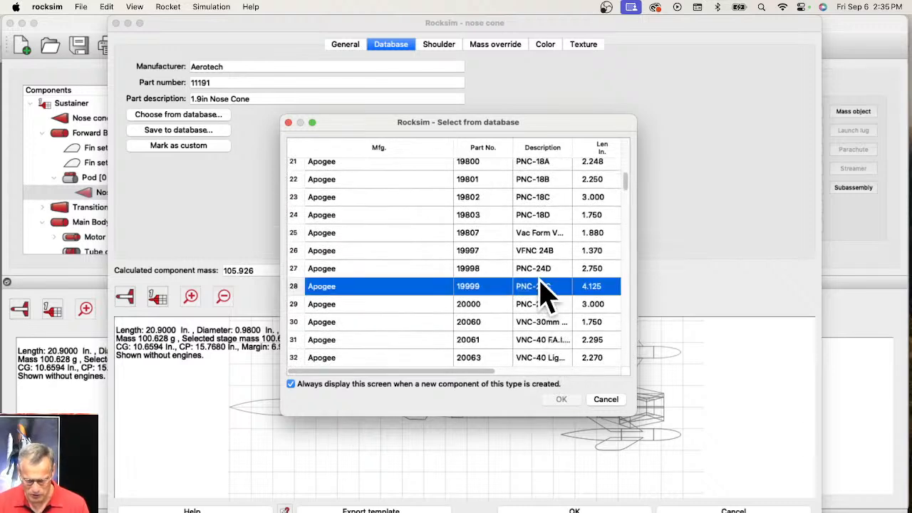
left_click(563, 399)
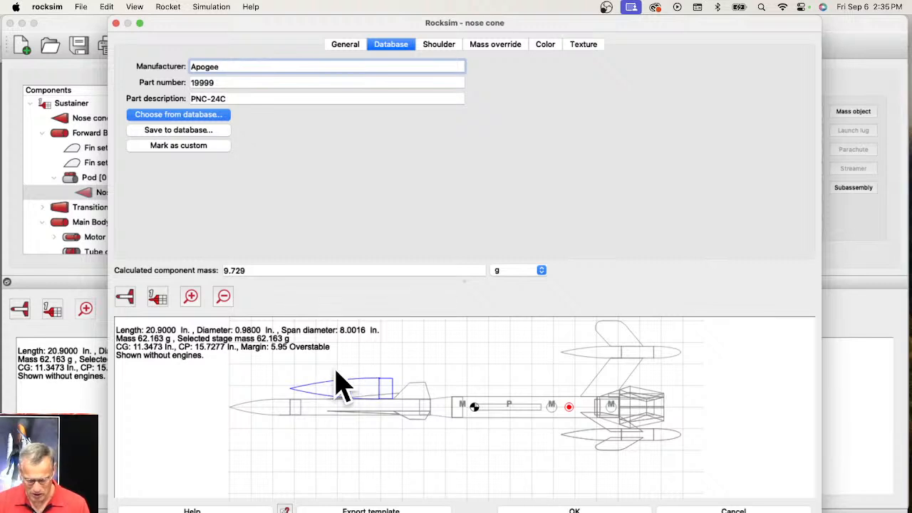
left_click(577, 507)
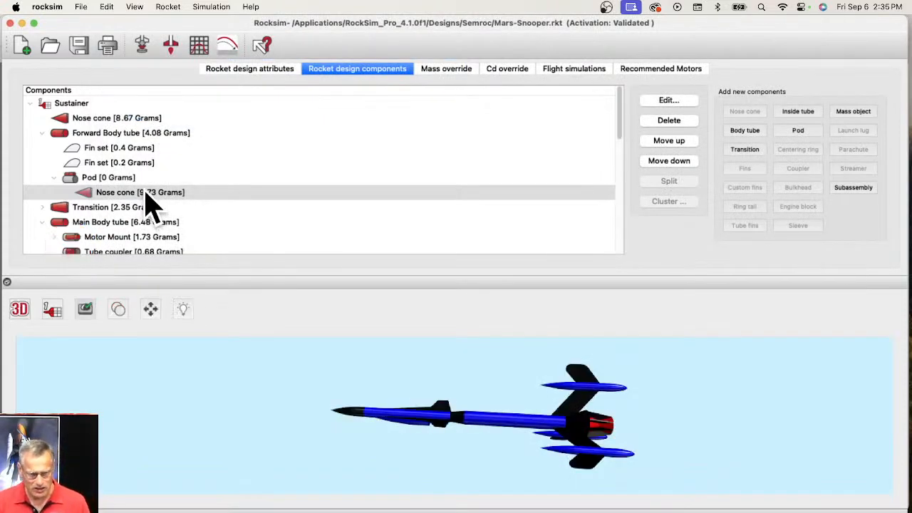
Step: Turn off Show Masses in Component Tree in the application's unit preferences
left_click(106, 180)
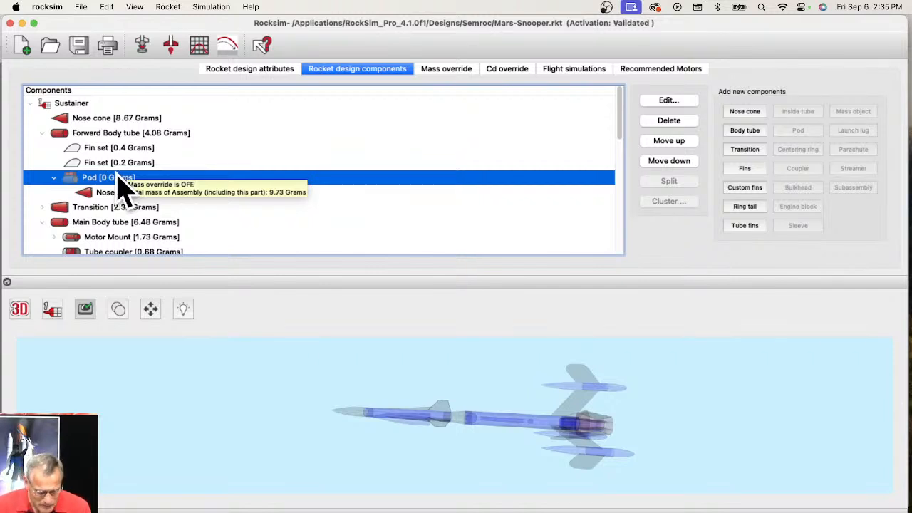
left_click(44, 9)
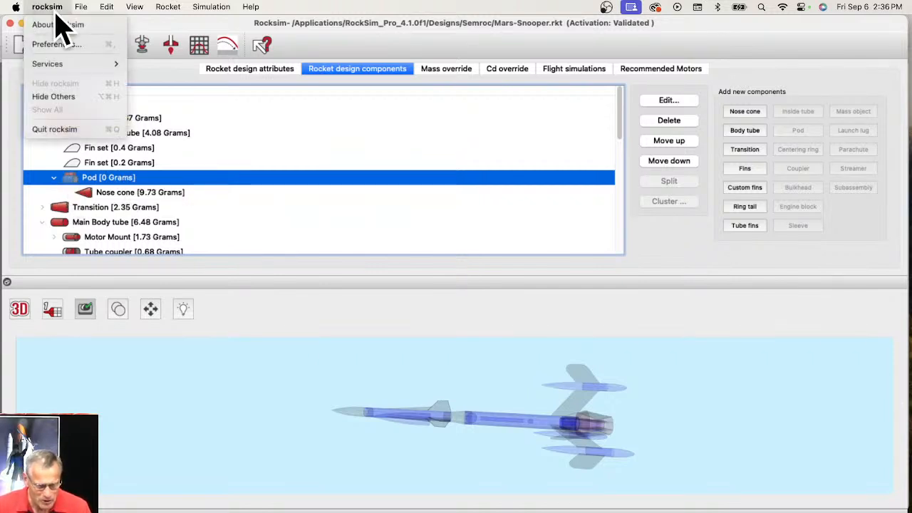
left_click(58, 45)
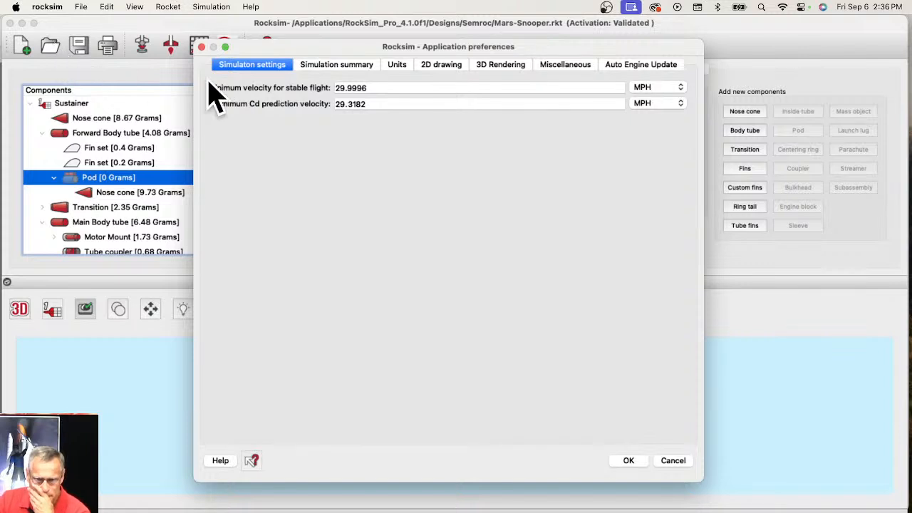
left_click(327, 67)
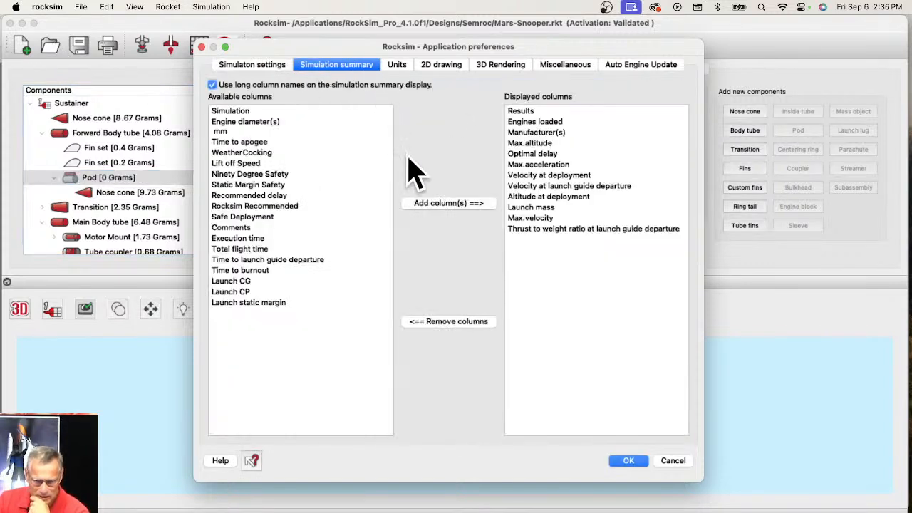
left_click(396, 67)
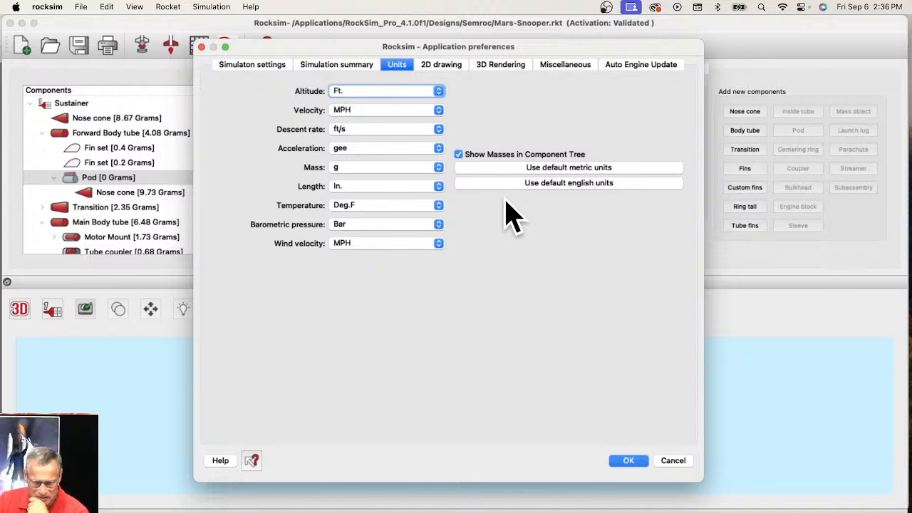
left_click(467, 157)
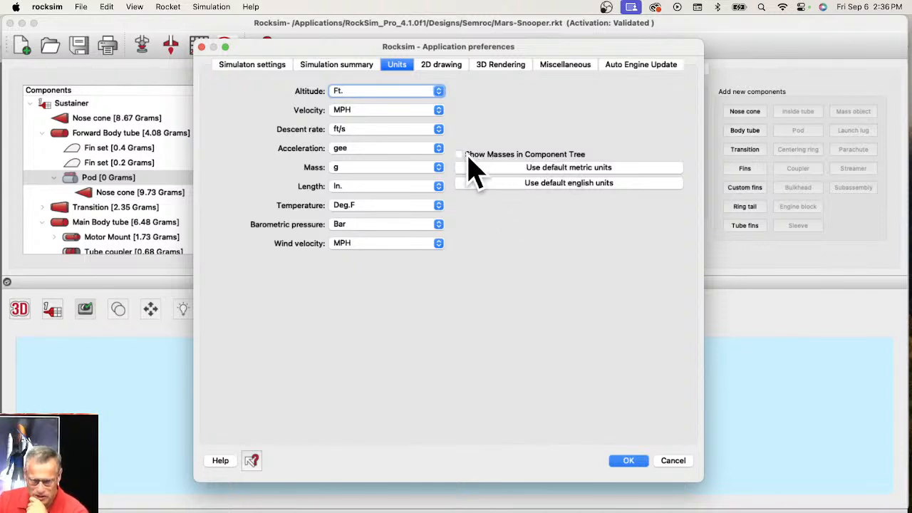
left_click(627, 460)
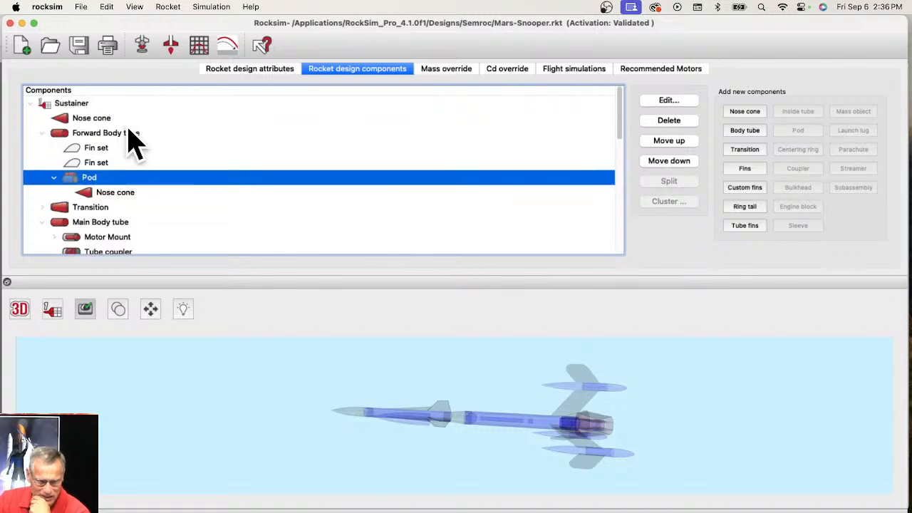
Step: Turn Show Masses in Component Tree back on in the unit preferences
left_click(44, 7)
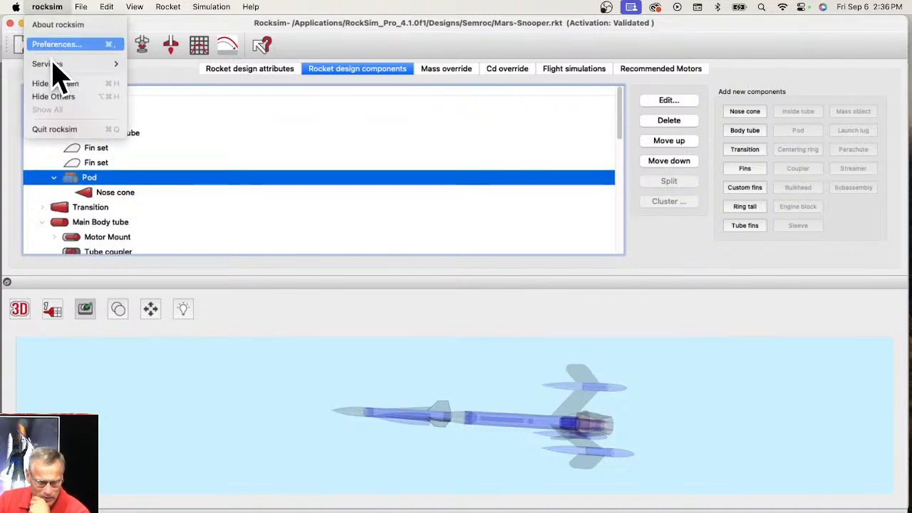
left_click(50, 44)
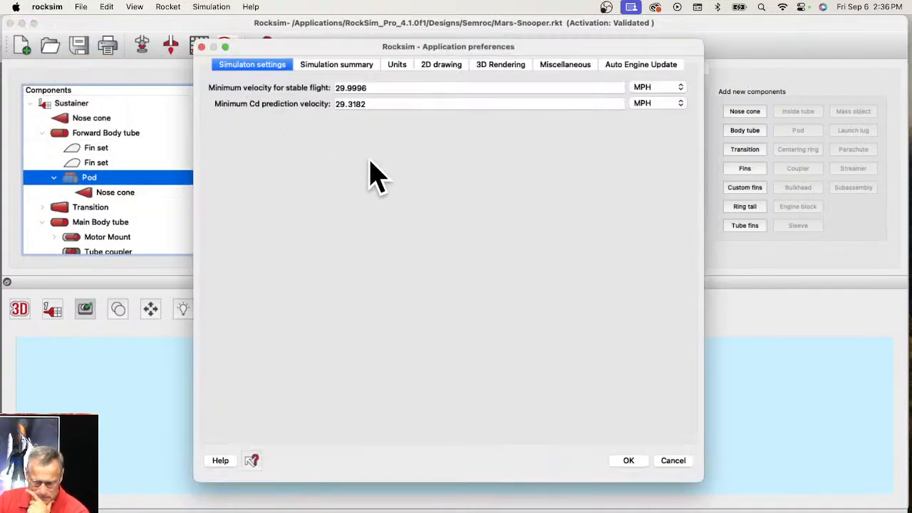
left_click(397, 72)
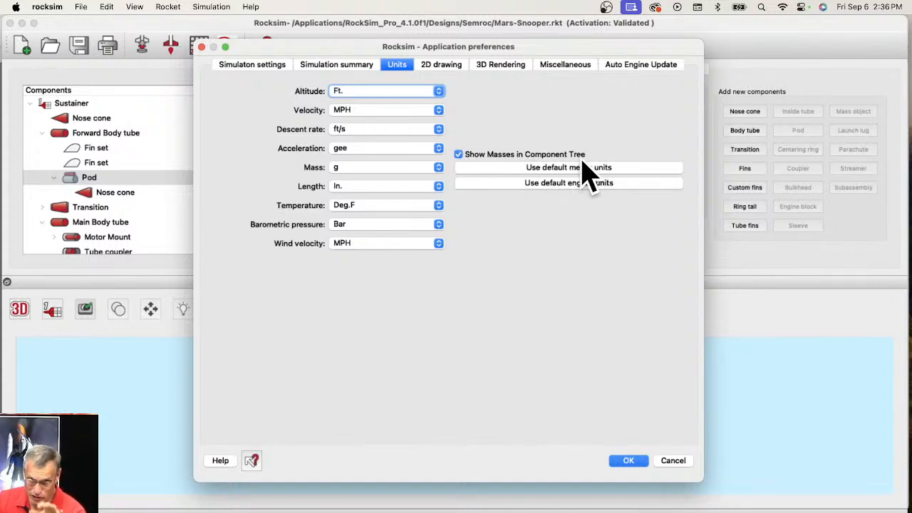
left_click(628, 460)
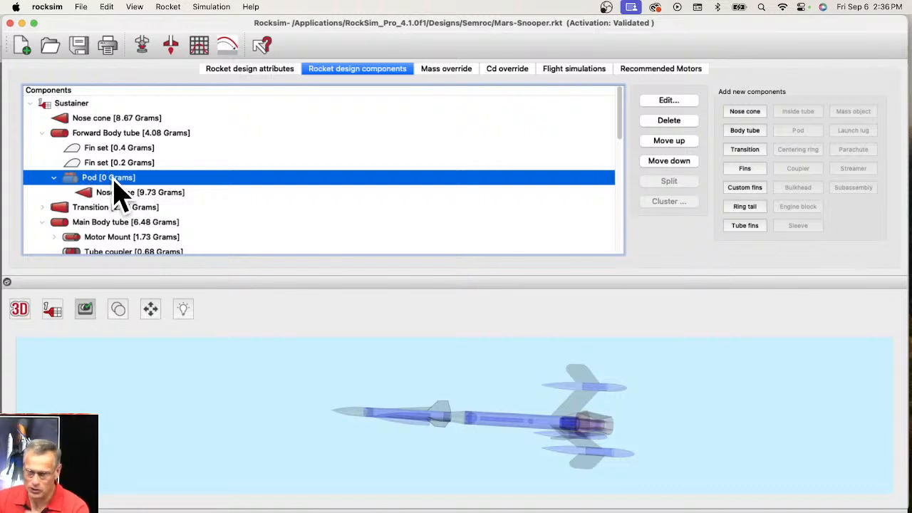
Step: Examine the transition pods and fan pods under the main body tube, expanding Fan Pod 315
mouse_move(117, 184)
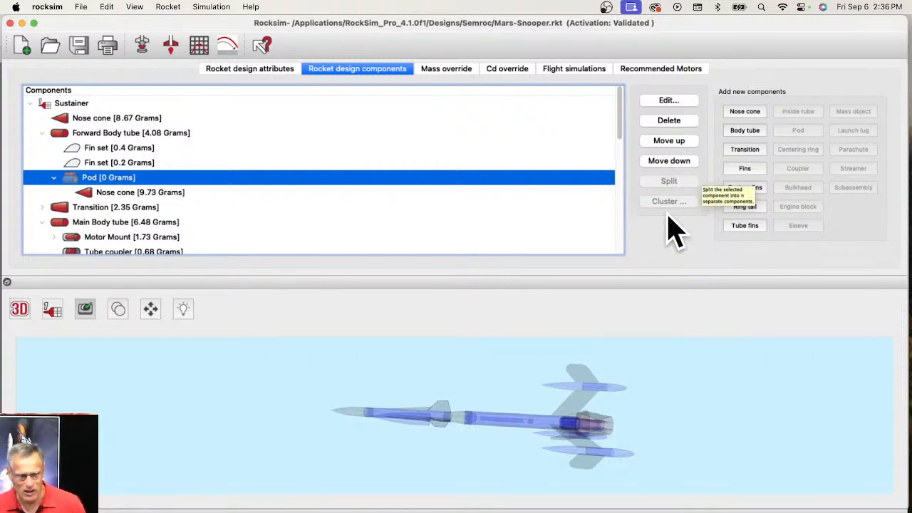
scroll(175, 187, "down", 5)
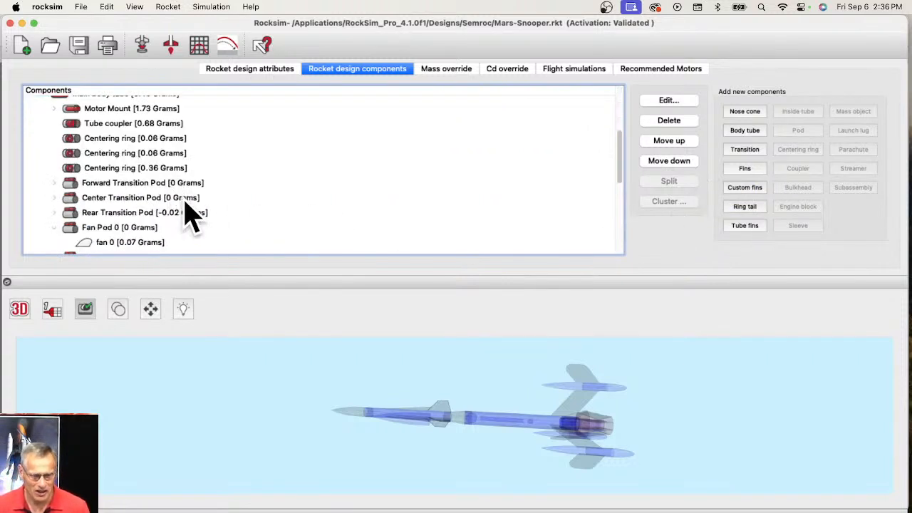
scroll(190, 212, "up", 3)
scroll(148, 180, "down", 5)
scroll(149, 180, "down", 2)
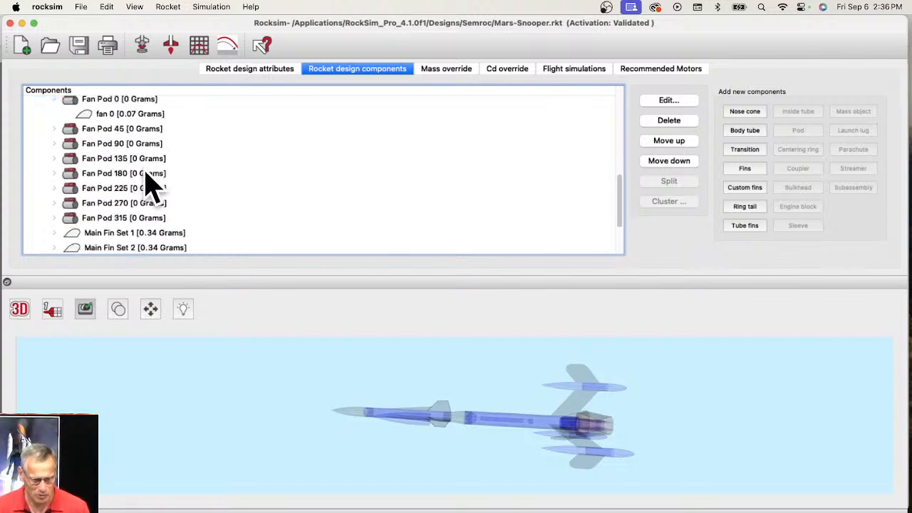
left_click(55, 217)
scroll(128, 229, "down", 3)
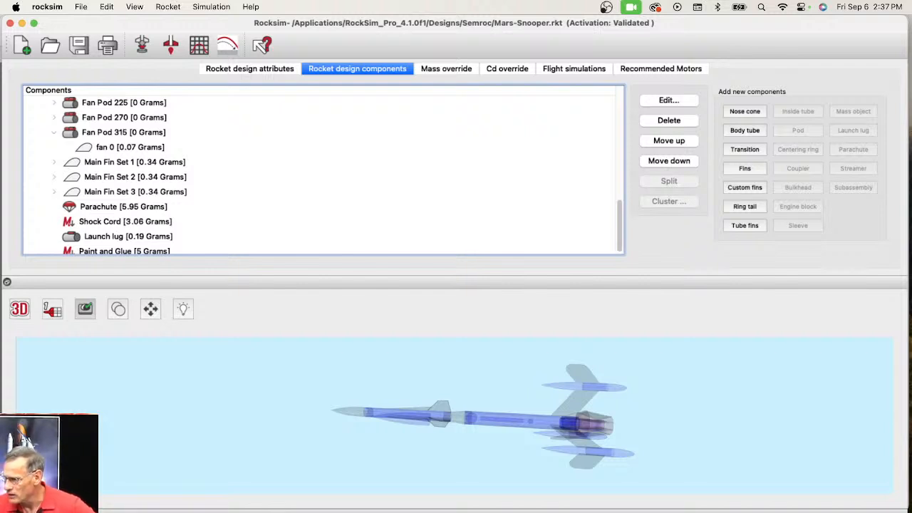
Step: Add the Engine diameter(s) column to the flight simulations table and review it alongside the other results
key("super+Tab")
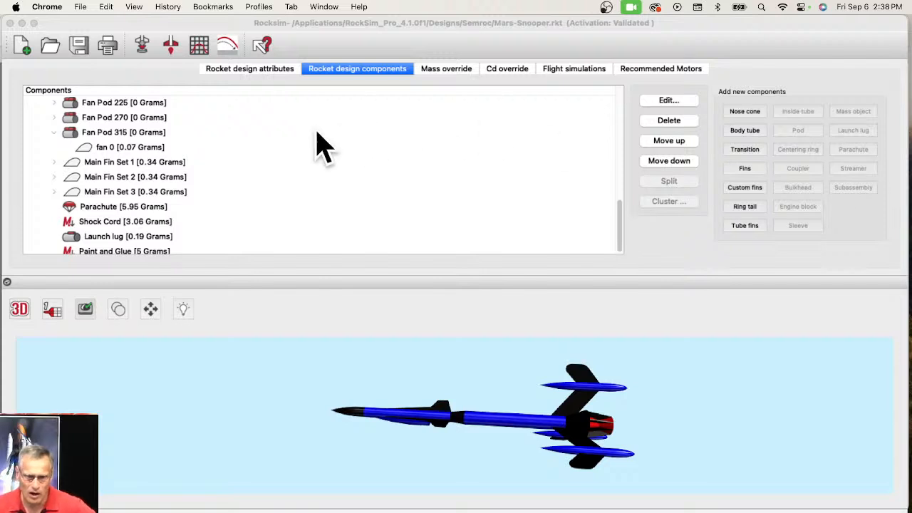
left_click(577, 73)
left_click(575, 71)
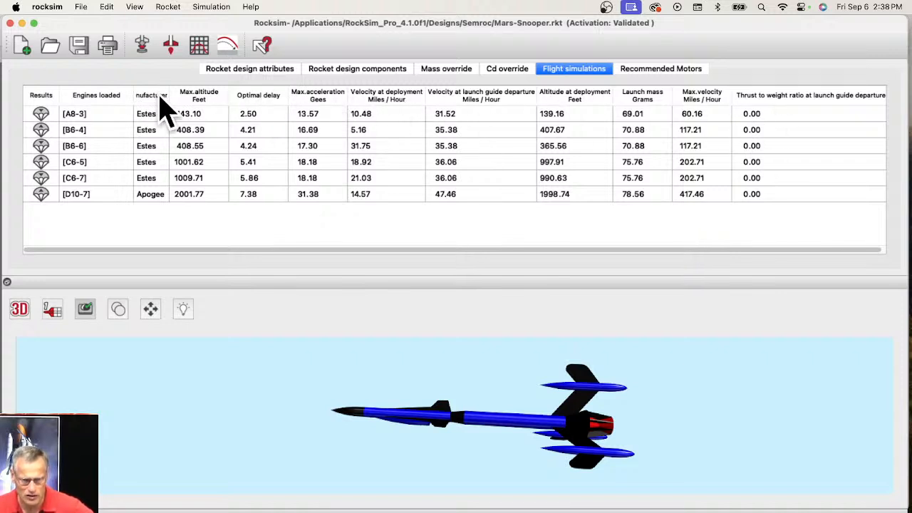
right_click(197, 99)
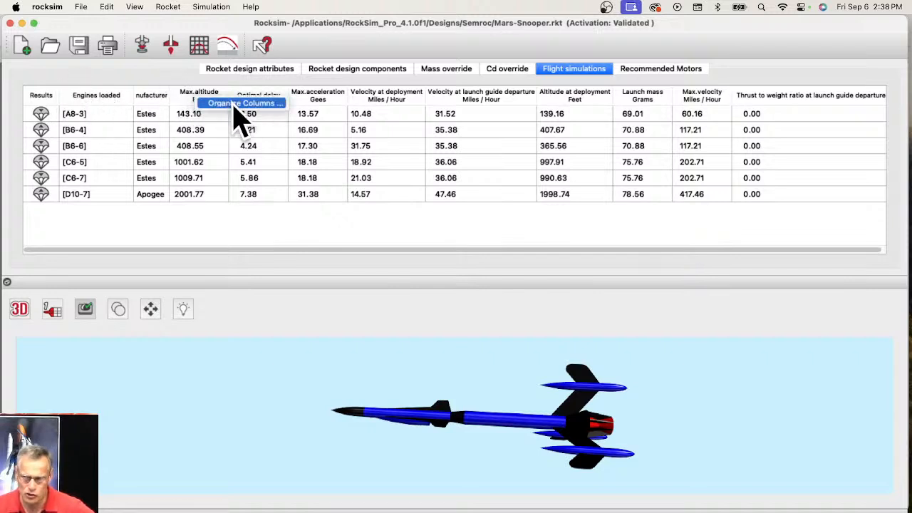
left_click(240, 114)
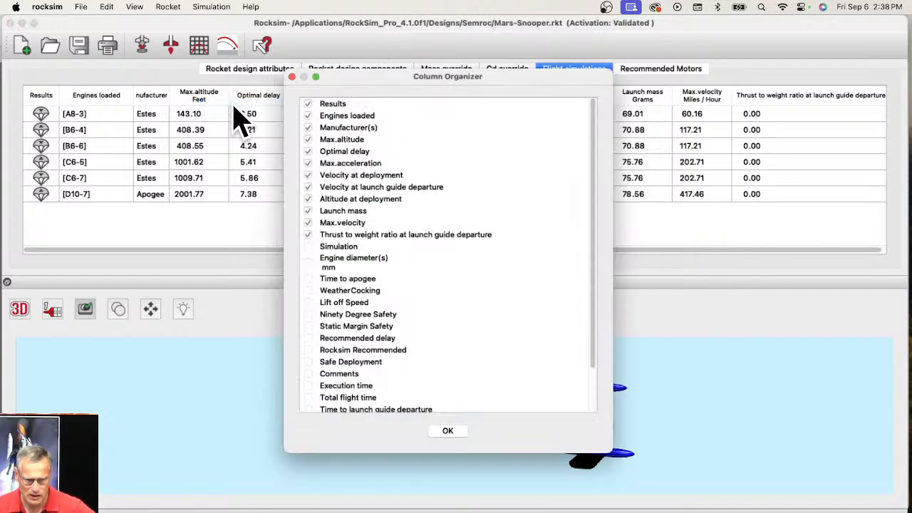
left_click(308, 264)
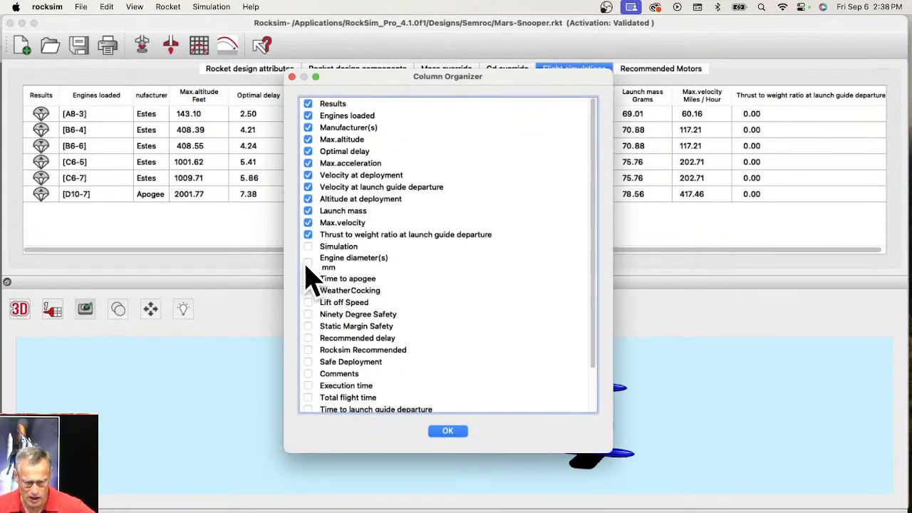
left_click(308, 263)
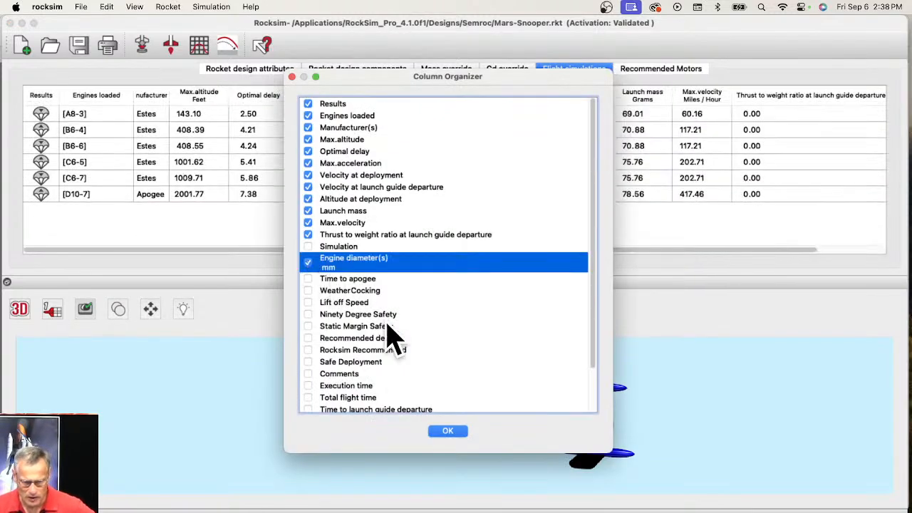
left_click(449, 432)
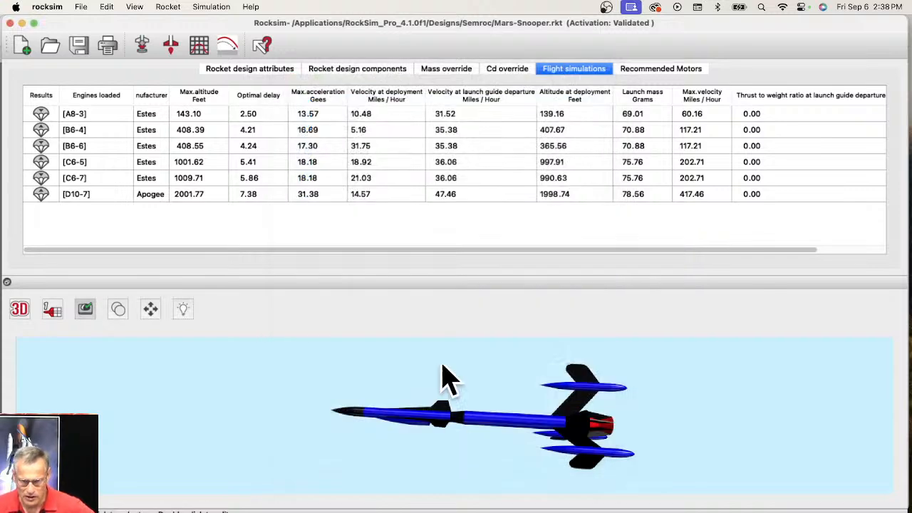
left_click_drag(465, 250, 614, 256)
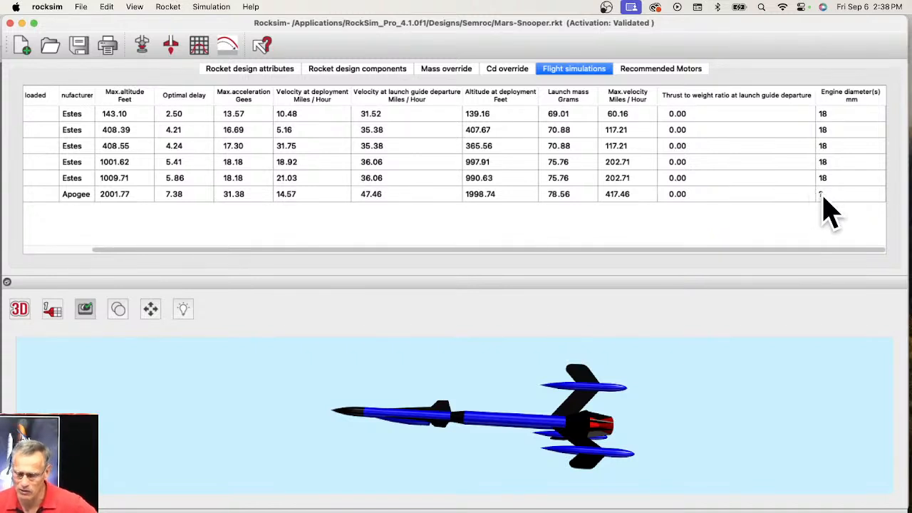
left_click_drag(644, 251, 300, 240)
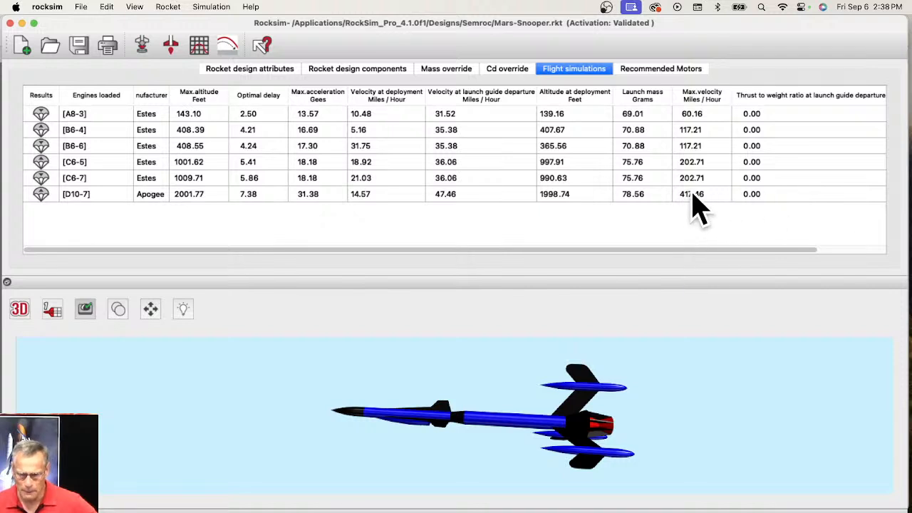
left_click_drag(687, 250, 767, 255)
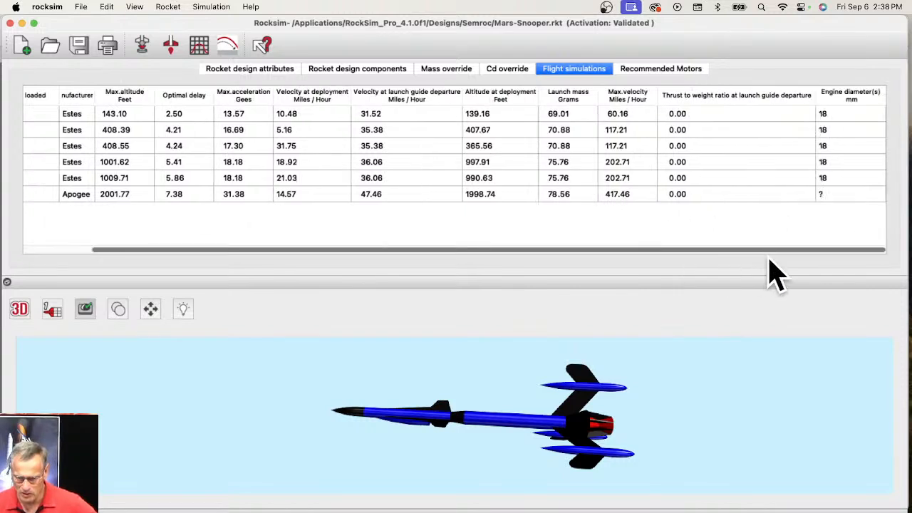
Step: Move the Engine diameter(s) column so that it directly follows the manufacturer column in the flight simulations table
left_click_drag(620, 114, 187, 250)
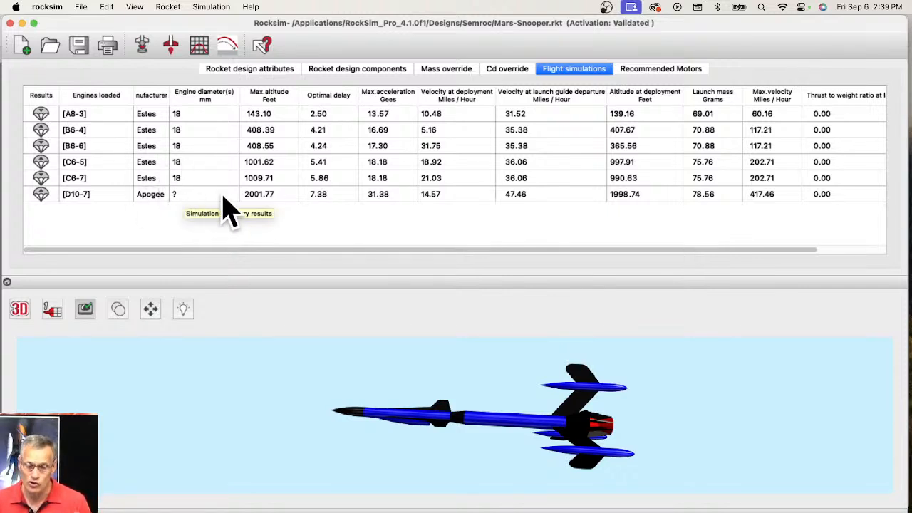
Step: Run a new simulation with the Quest C18W engine in the motor mount, using an 8-second ejection delay
left_click(142, 45)
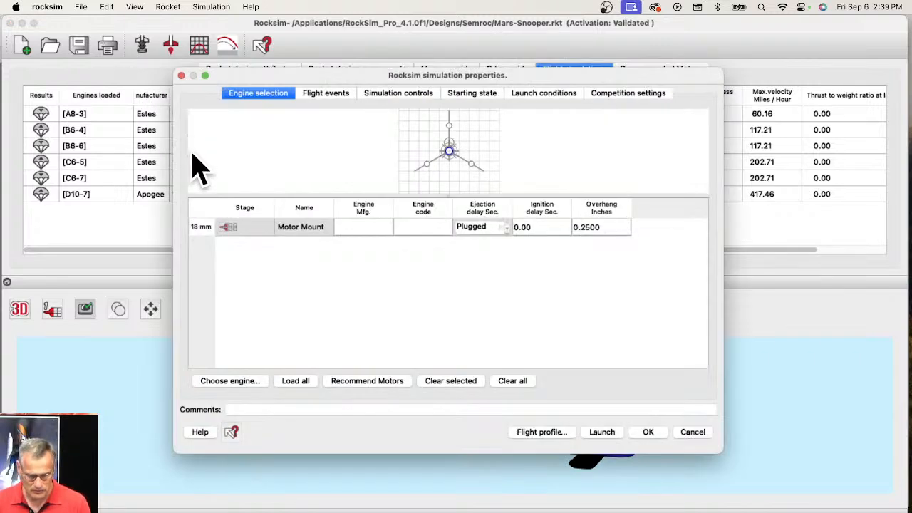
left_click(255, 382)
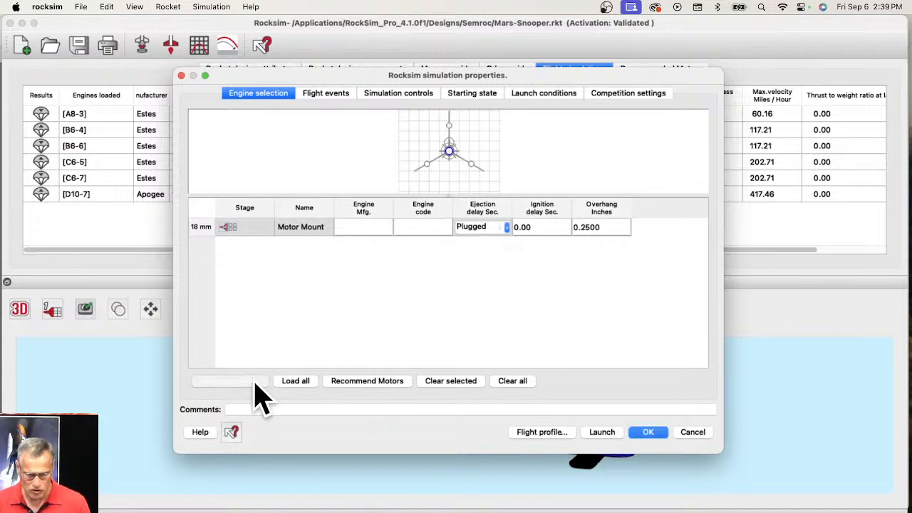
scroll(287, 328, "down", 5)
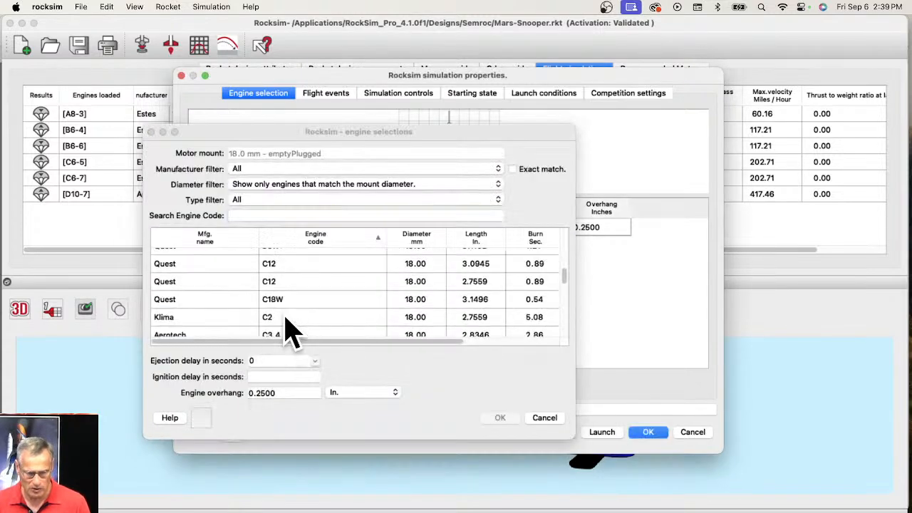
left_click(285, 303)
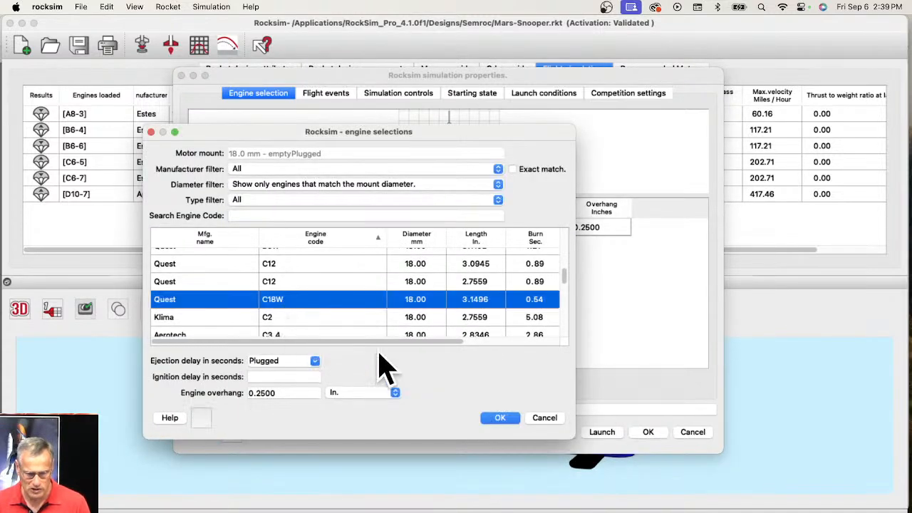
left_click(313, 362)
left_click(288, 427)
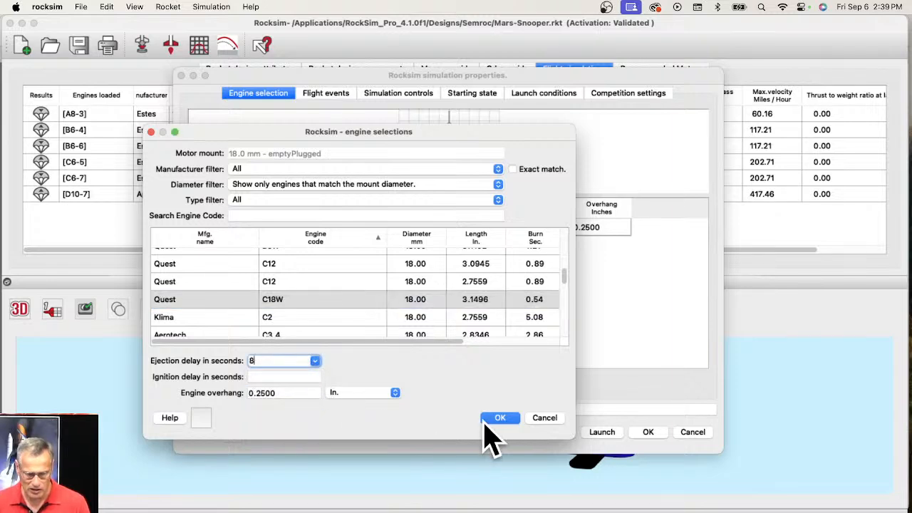
left_click(500, 419)
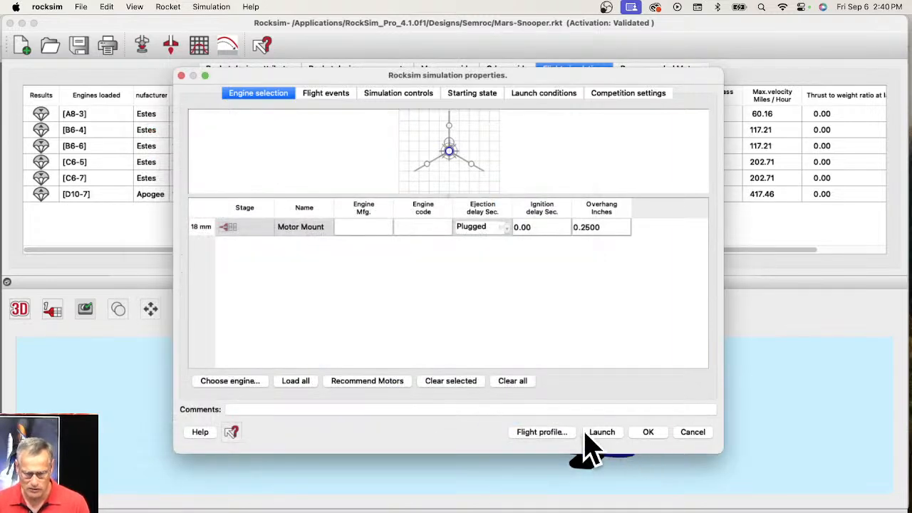
left_click(604, 435)
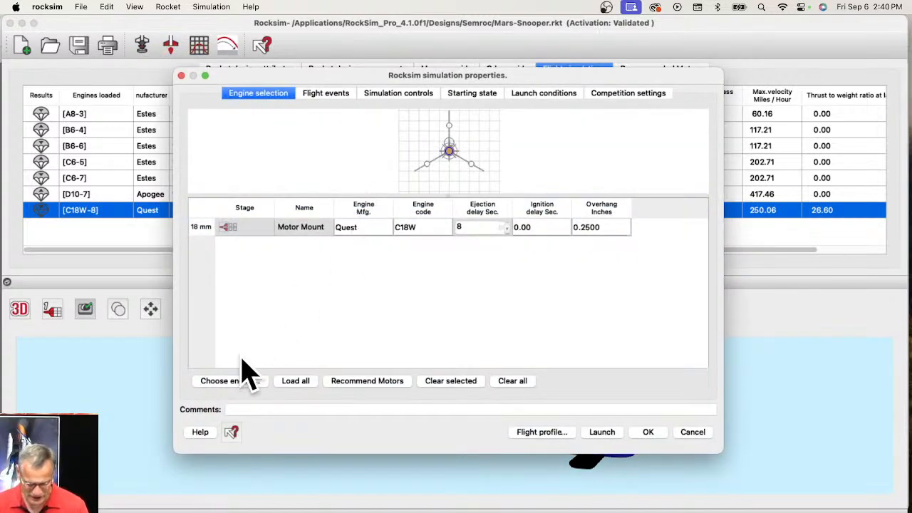
Step: Browse the 18 mm engines available for the motor mount, keep the C18W selection and close the simulation properties
left_click(238, 384)
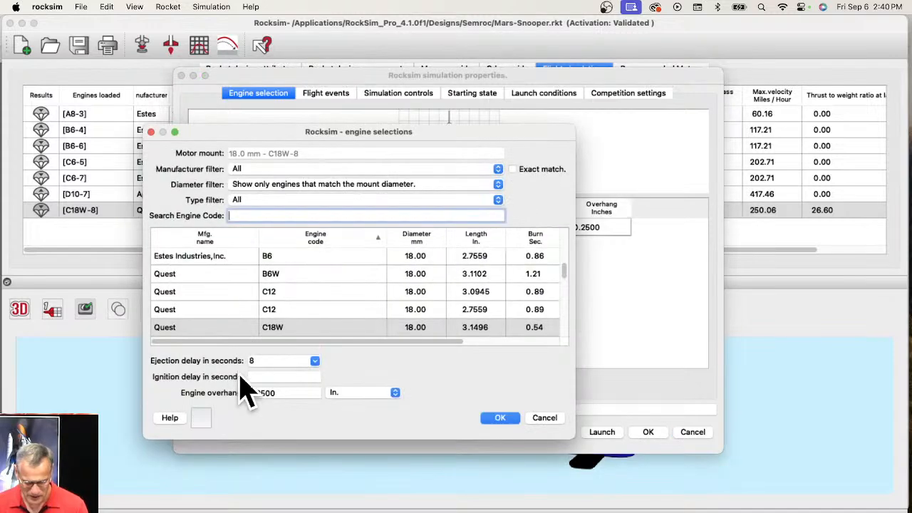
scroll(415, 284, "down", 5)
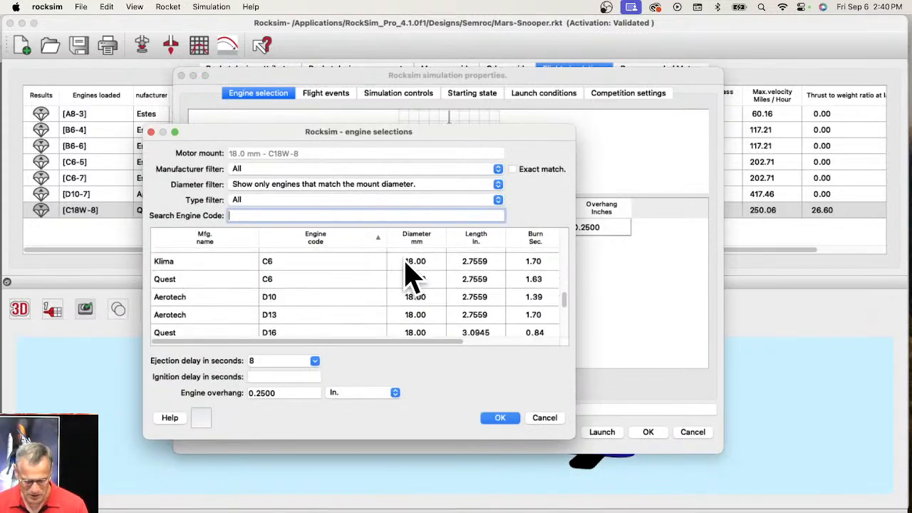
scroll(418, 285, "down", 3)
scroll(423, 342, "up", 8)
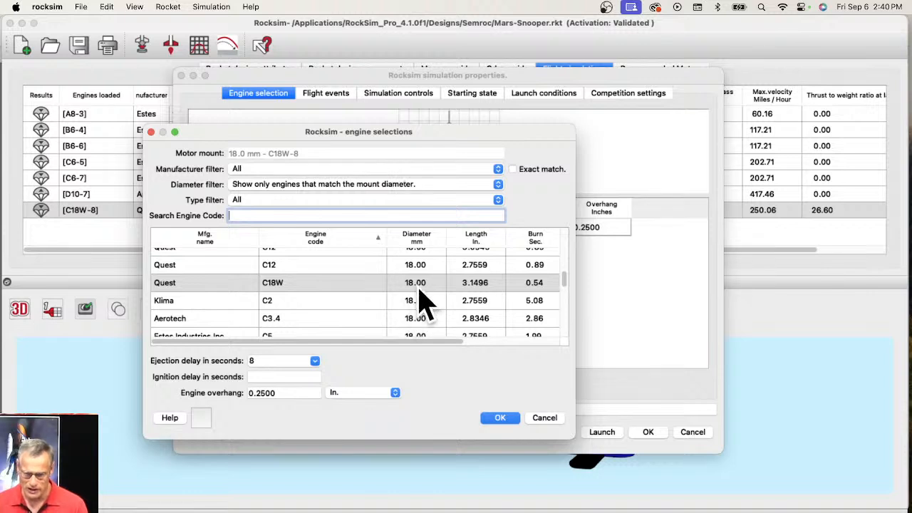
scroll(419, 299, "down", 5)
scroll(419, 303, "down", 2)
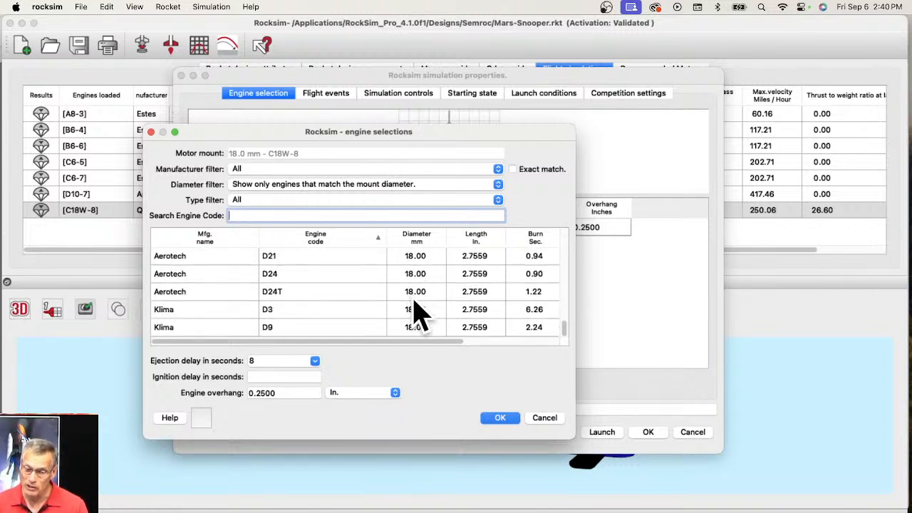
scroll(421, 320, "up", 2)
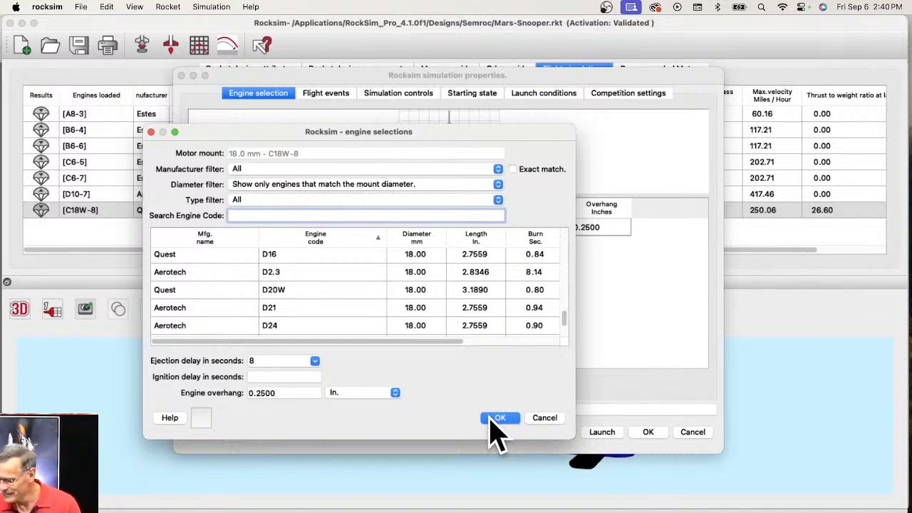
left_click(499, 419)
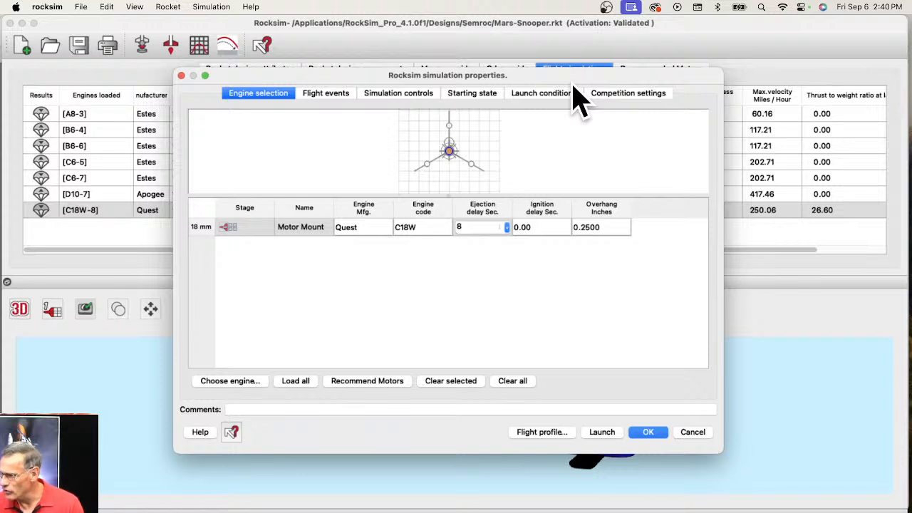
left_click(181, 76)
Step: Close the Safari article window, clear the Notes window away and move the RockSim window aside to reach the desktop
left_click_drag(716, 24, 643, 136)
left_click(712, 20)
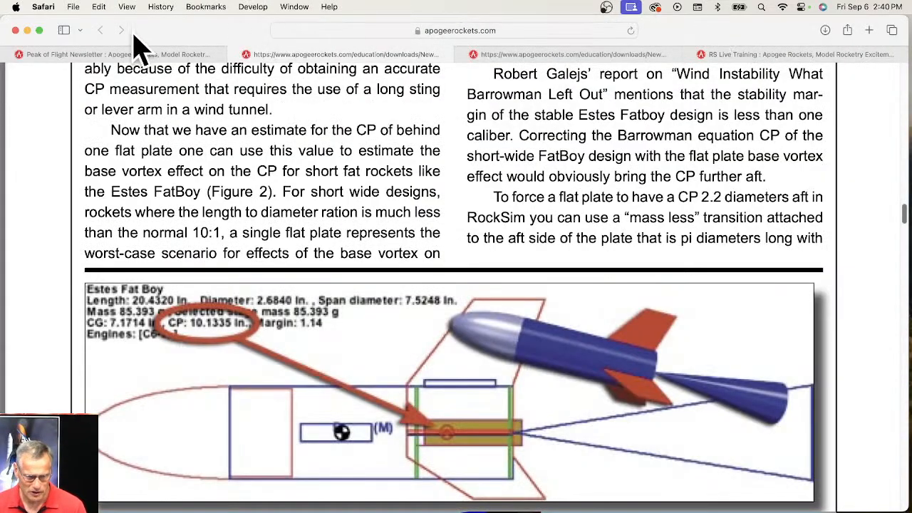
left_click(16, 30)
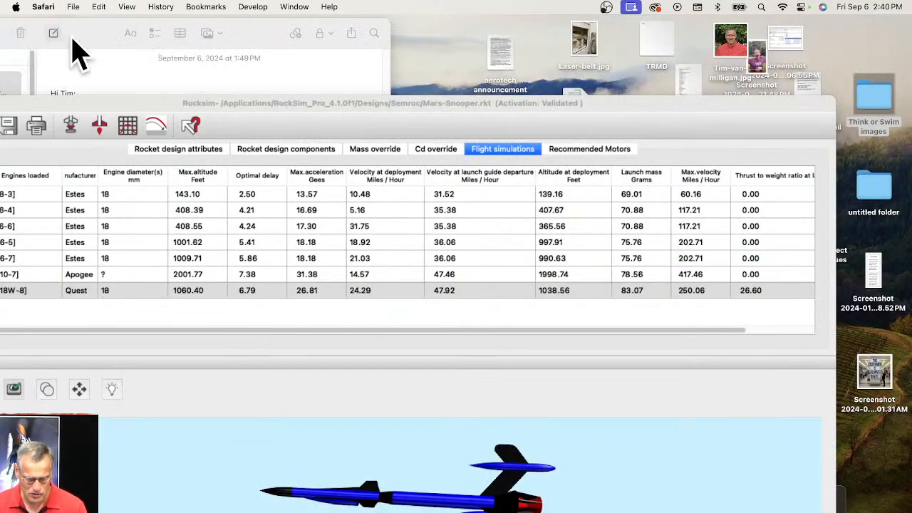
left_click(269, 48)
left_click_drag(326, 34, 269, 35)
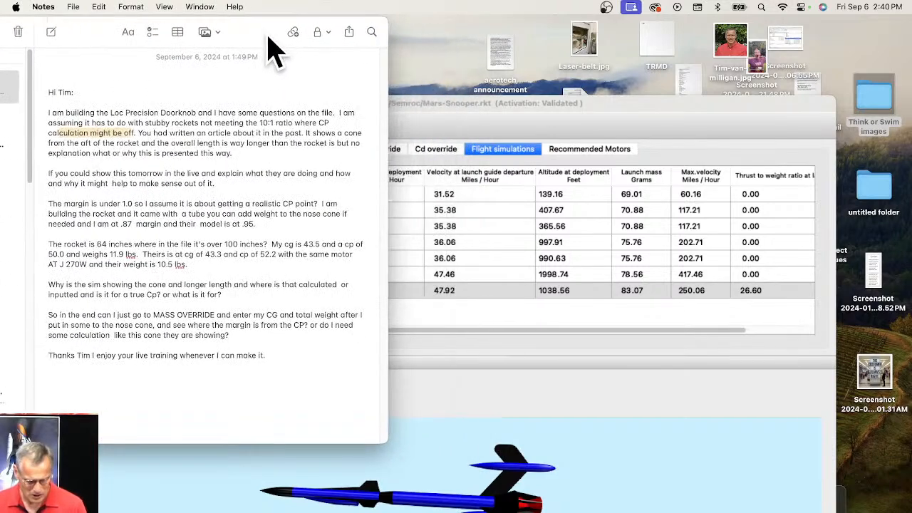
left_click(645, 131)
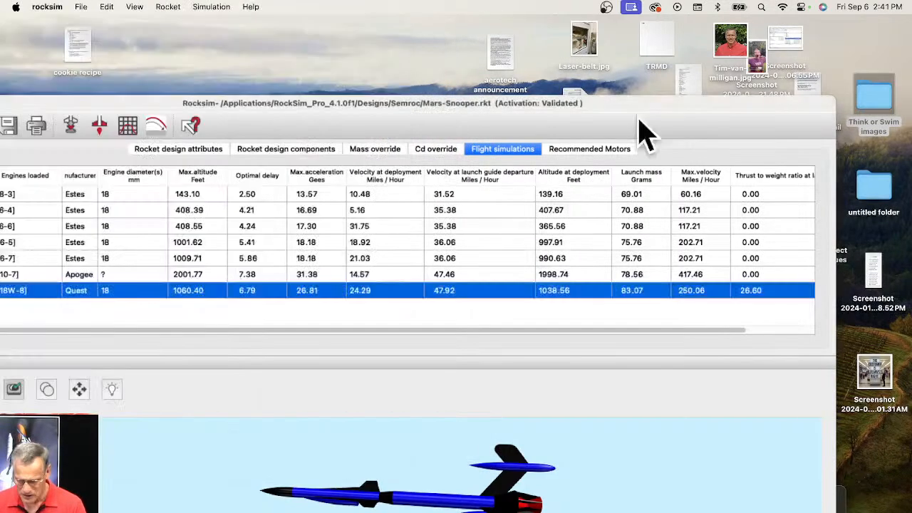
left_click(211, 37)
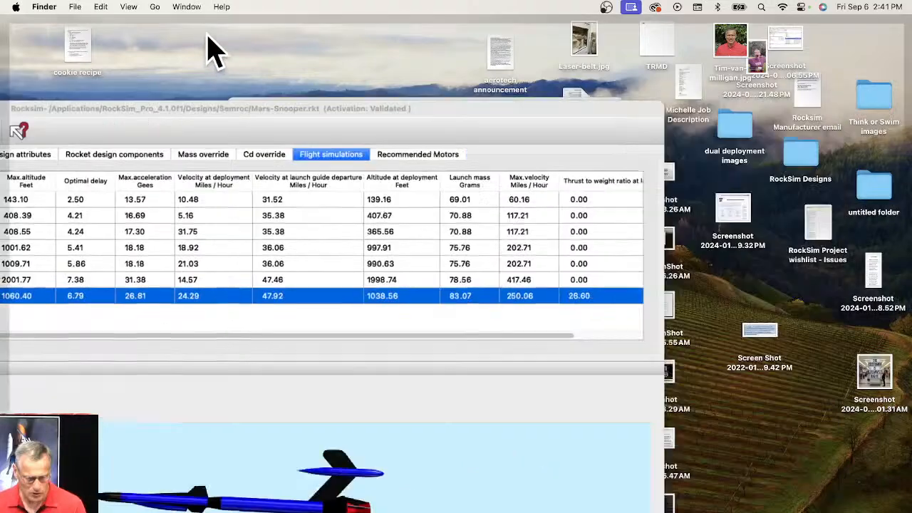
Step: Open the Application Support folder inside the hidden user Library in Finder and show it as a list
left_click(156, 5)
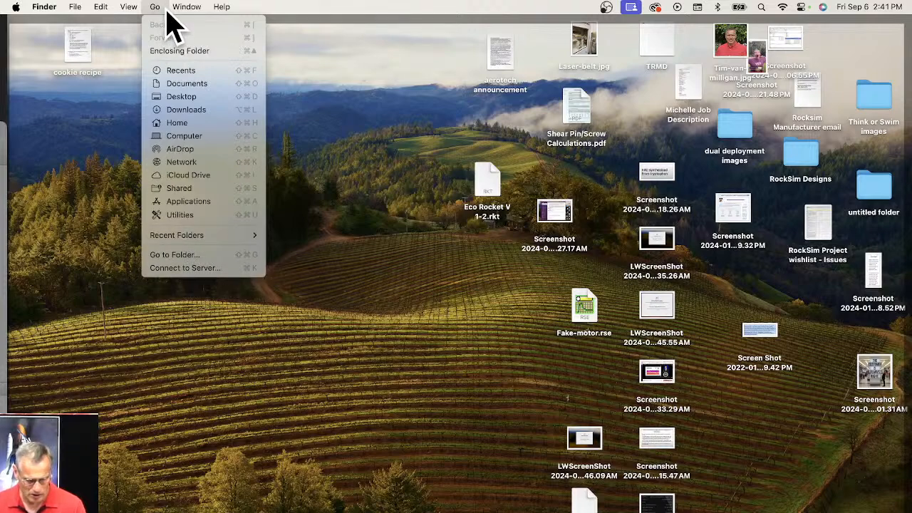
key("alt")
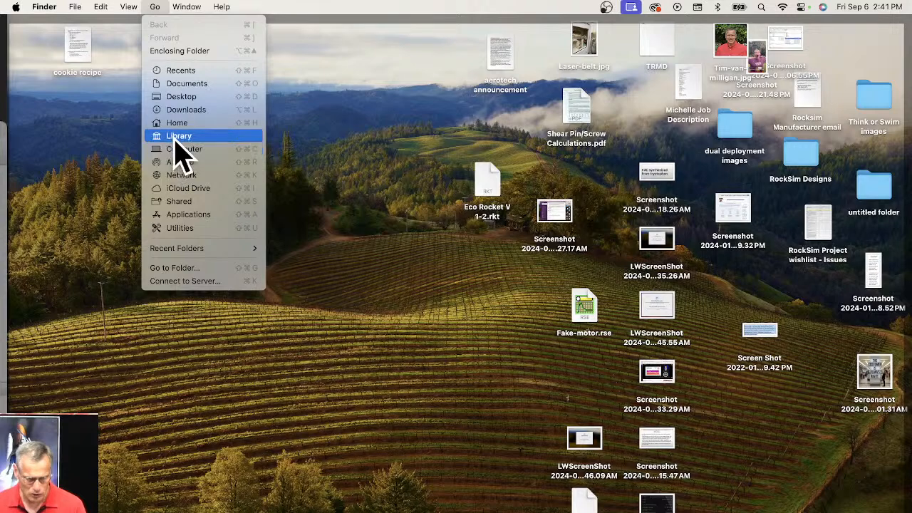
left_click(174, 136)
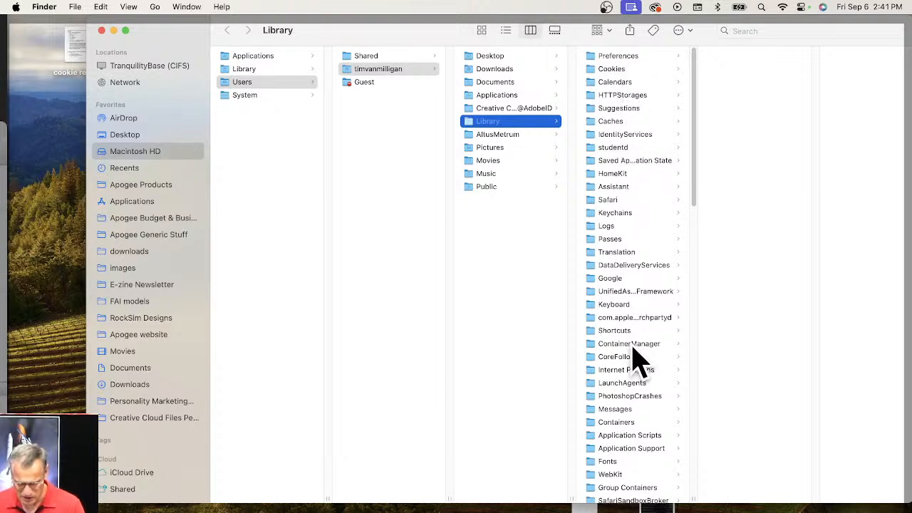
left_click(632, 451)
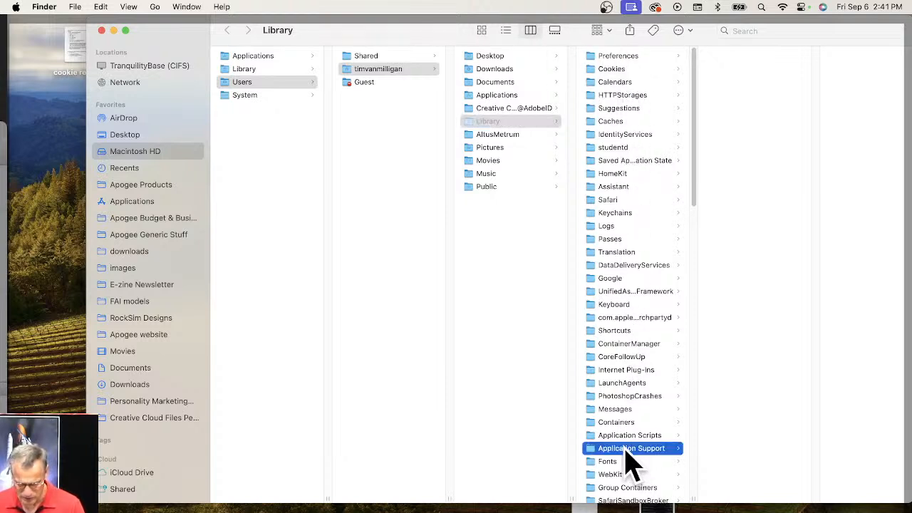
left_click(505, 30)
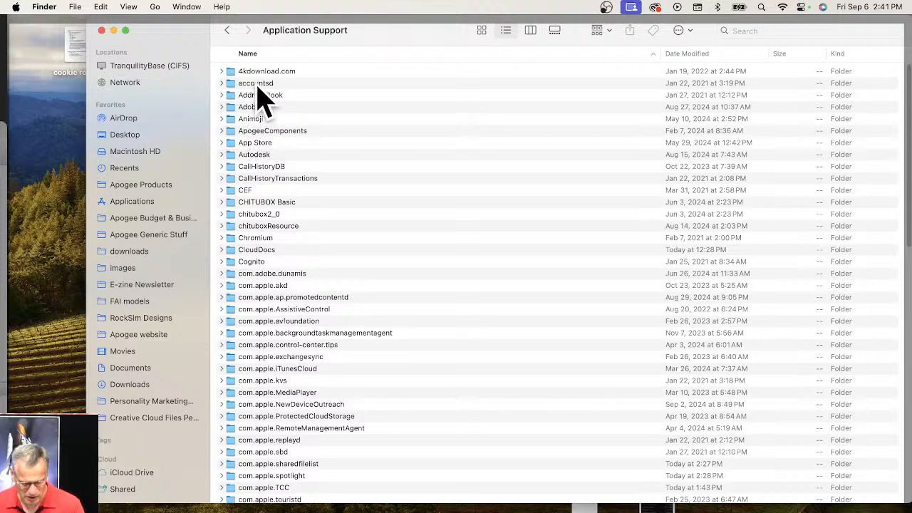
Step: Open the Rocksim_11 folder inside the ApogeeComponents folder
left_click(257, 134)
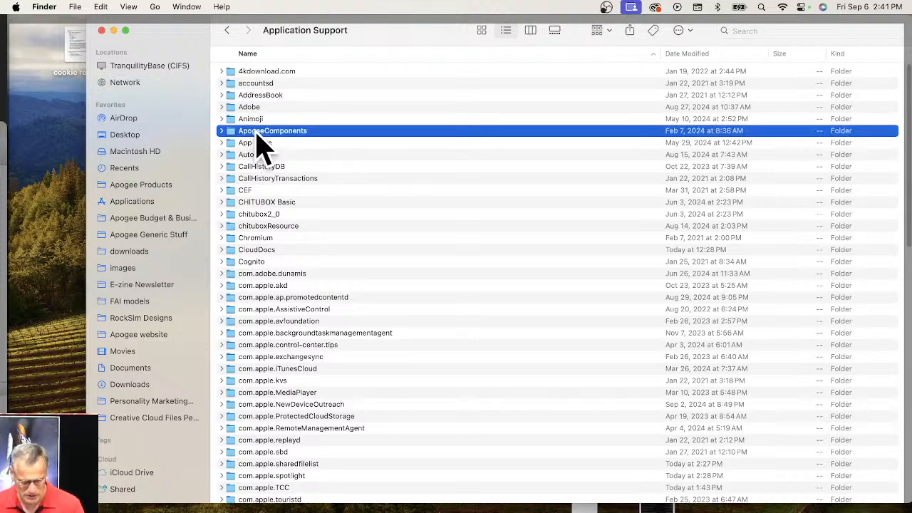
double_click(258, 135)
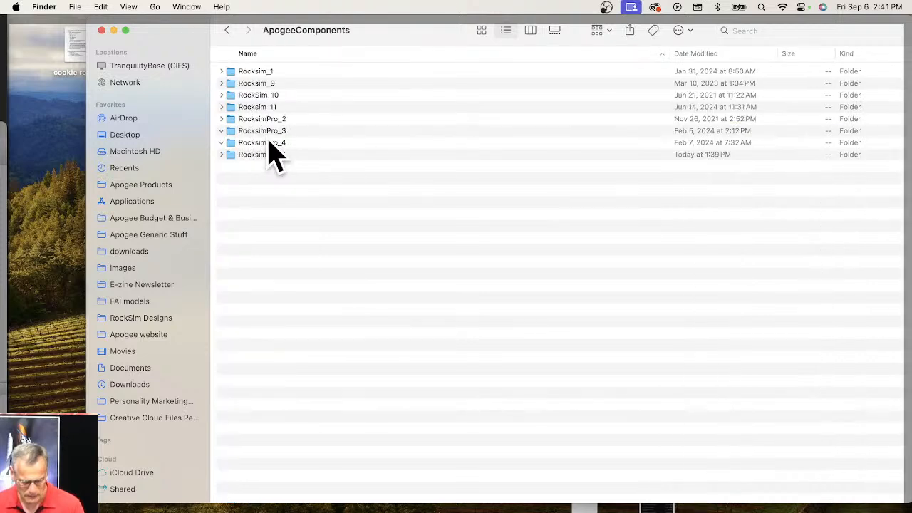
left_click(258, 109)
double_click(258, 108)
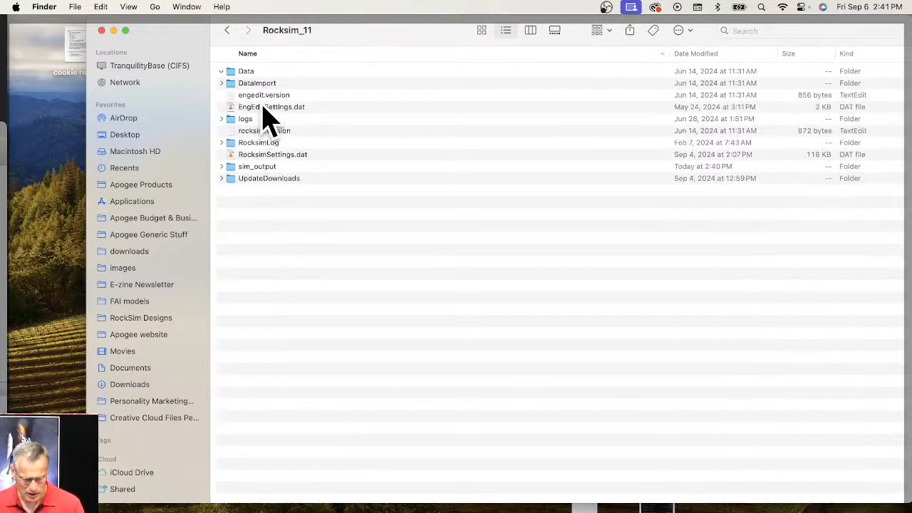
Step: Examine the engine files and their modification dates in the Data folder, narrowing the Name column
scroll(329, 168, "up", 2)
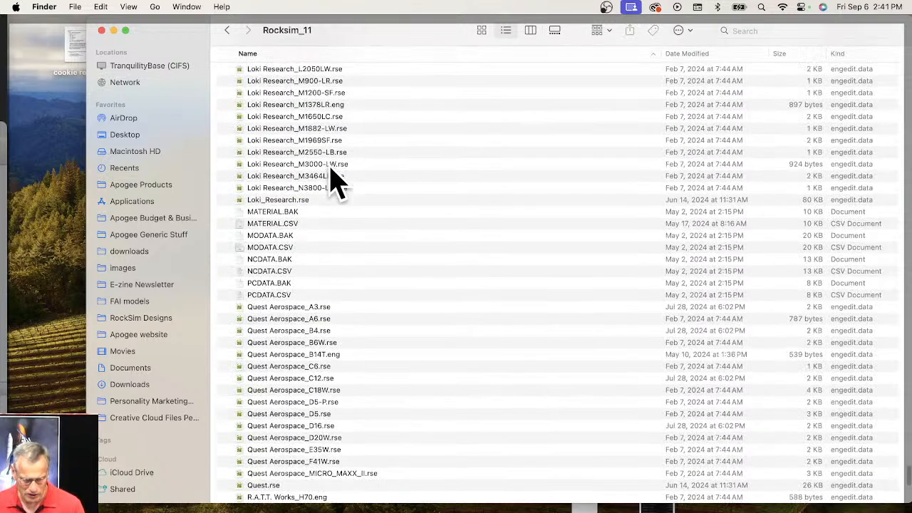
scroll(330, 169, "up", 10)
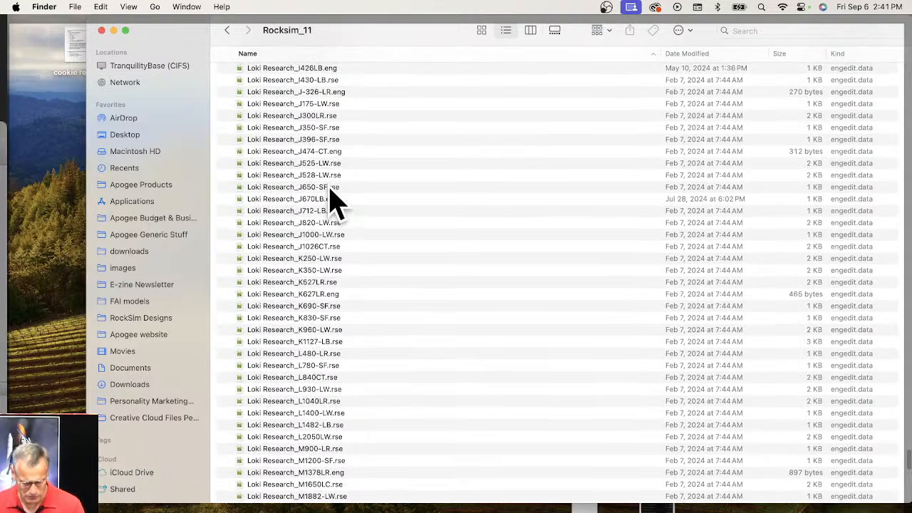
scroll(334, 203, "up", 15)
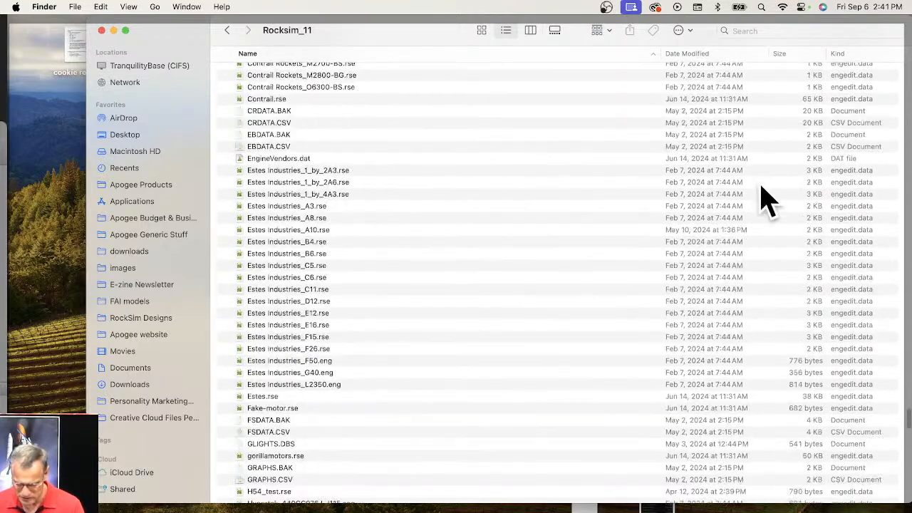
scroll(761, 200, "up", 4)
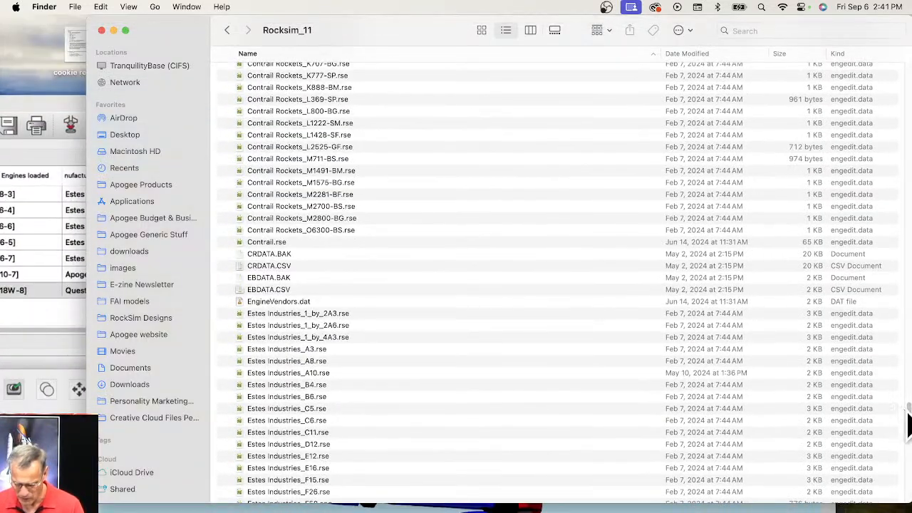
left_click_drag(908, 417, 878, 63)
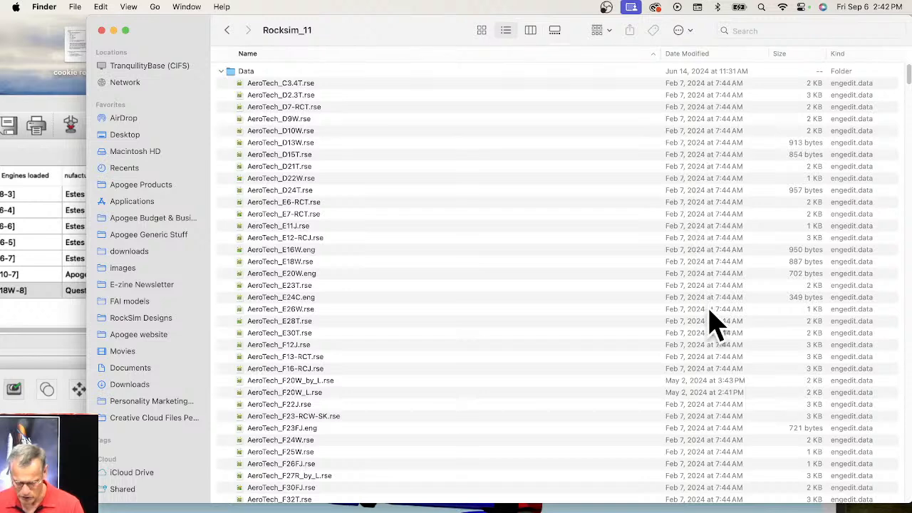
scroll(721, 377, "down", 5)
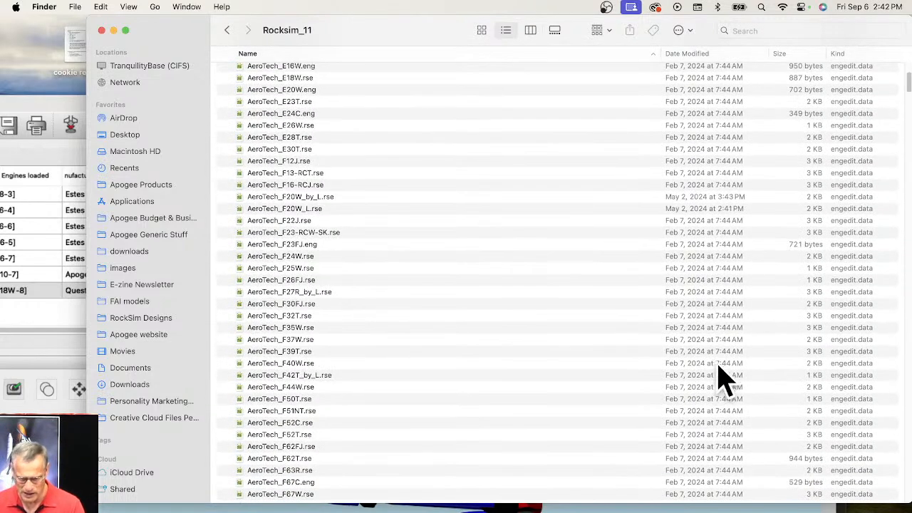
left_click_drag(660, 53, 501, 63)
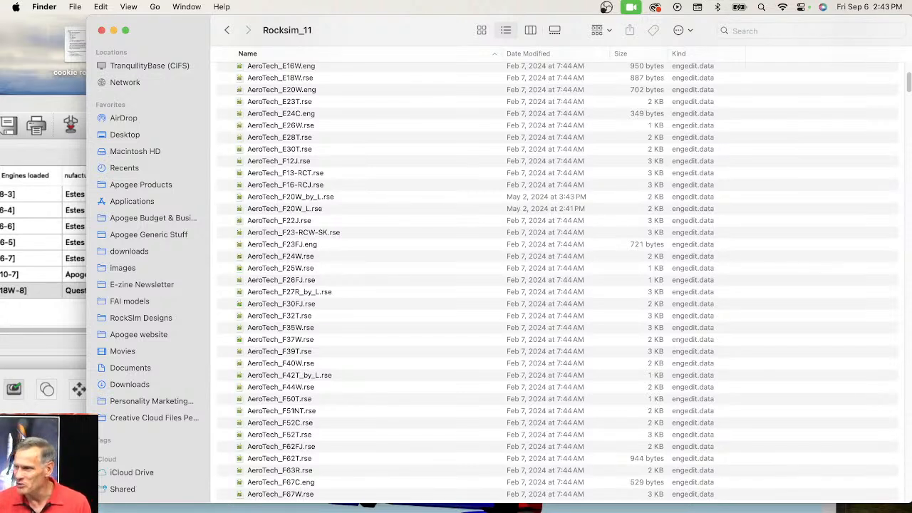
Step: Switch back to RockSim's Mars-Snooper window and rotate the rocket slightly in the 3D view
key("super+Tab")
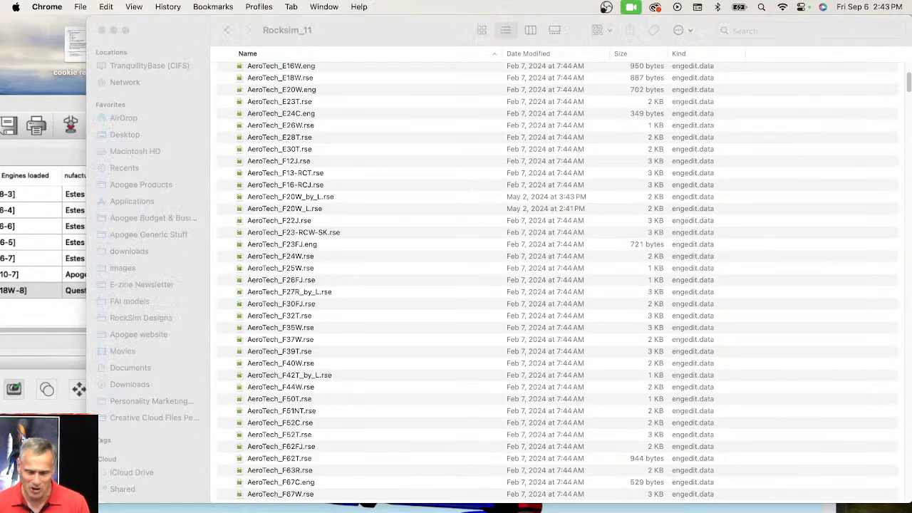
key("ctrl+Down")
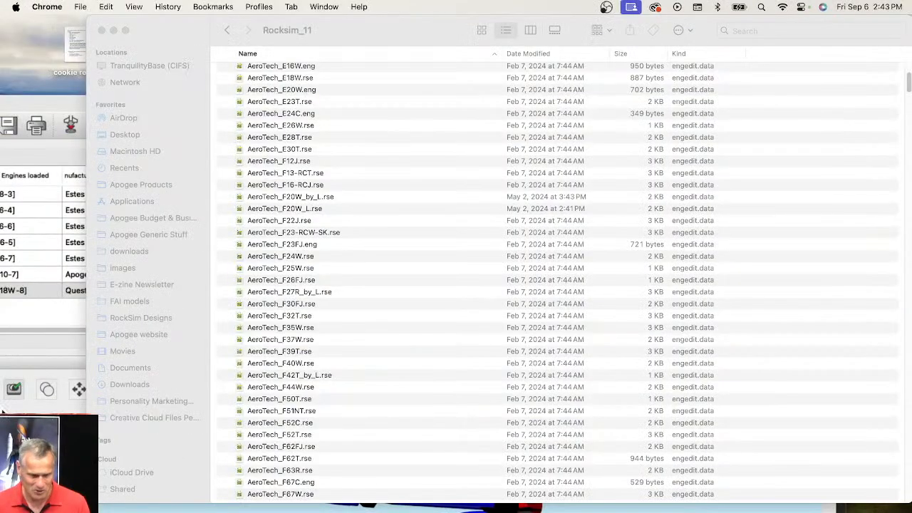
left_click(57, 436)
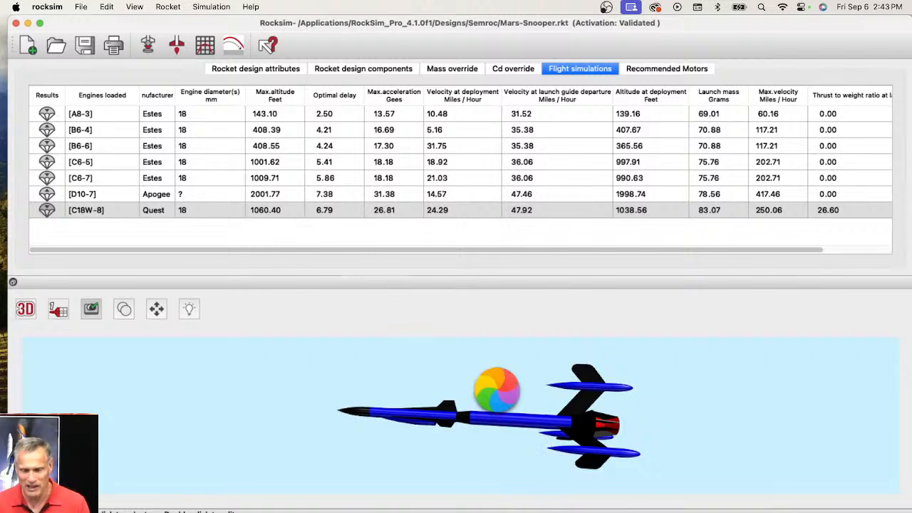
mouse_move(489, 358)
left_mouse_down()
mouse_move(487, 331)
mouse_move(481, 345)
mouse_move(502, 401)
mouse_move(470, 388)
mouse_move(482, 366)
left_mouse_up()
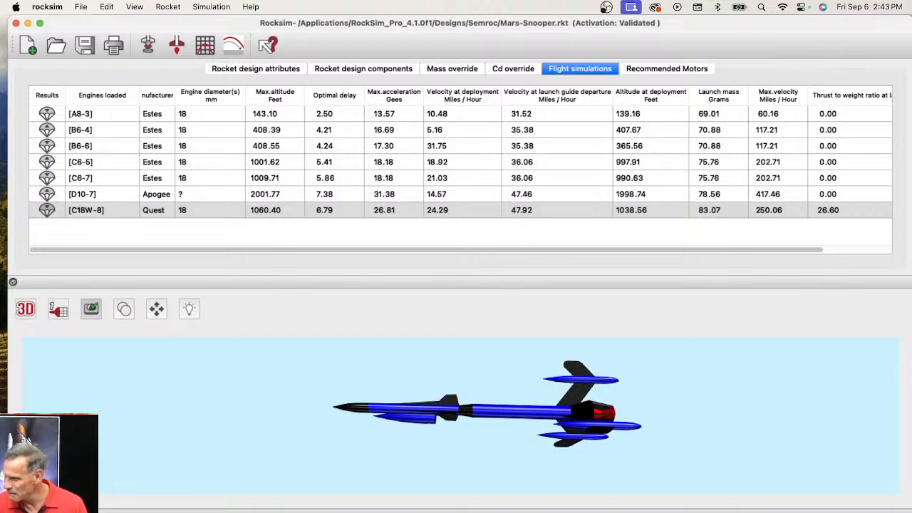
Step: Save the Mars-Snooper design and bring up the dialog for opening another design file
key("super+Tab")
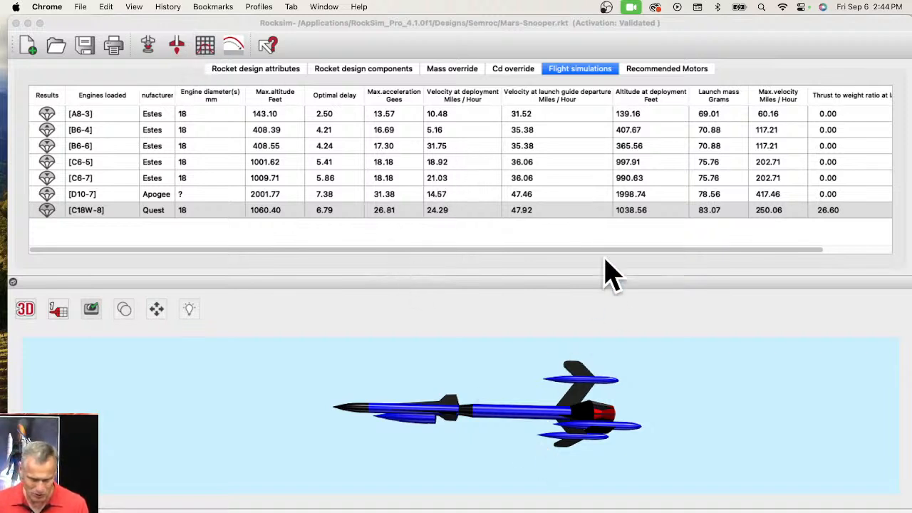
left_click(104, 28)
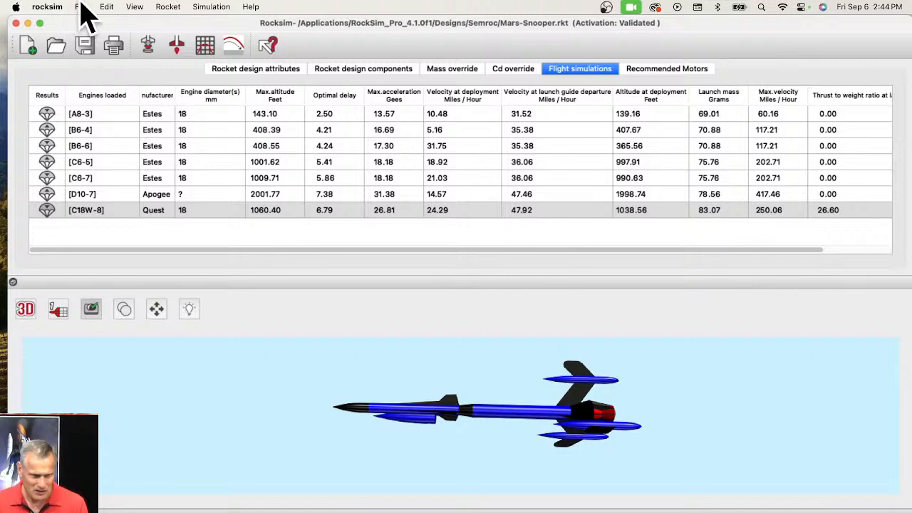
left_click(81, 6)
left_click(93, 64)
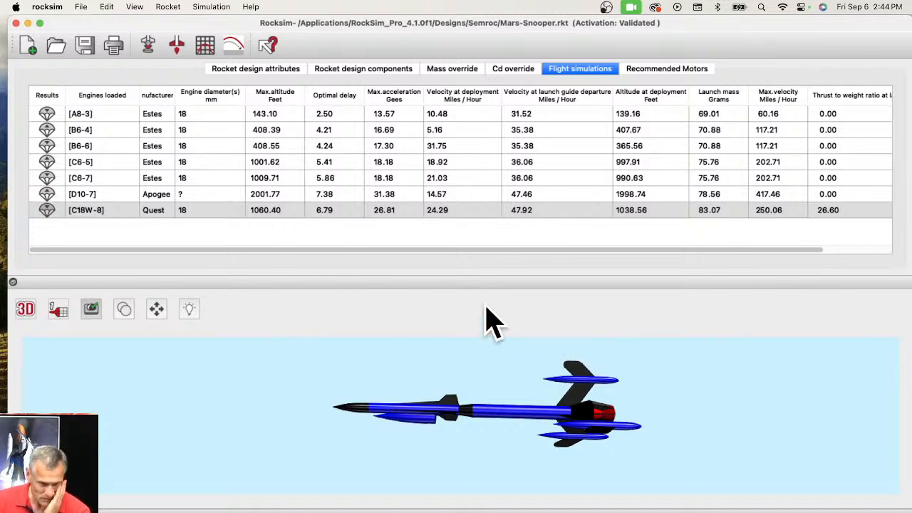
left_click(83, 8)
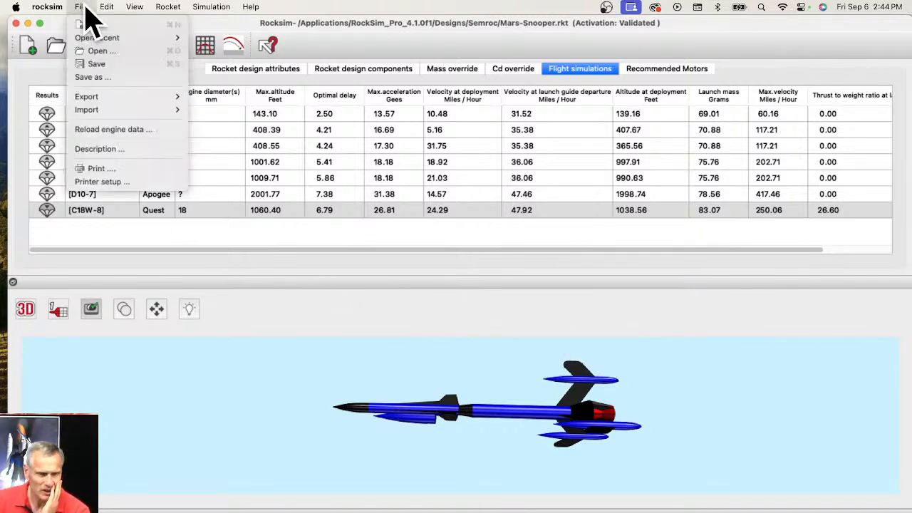
left_click(95, 64)
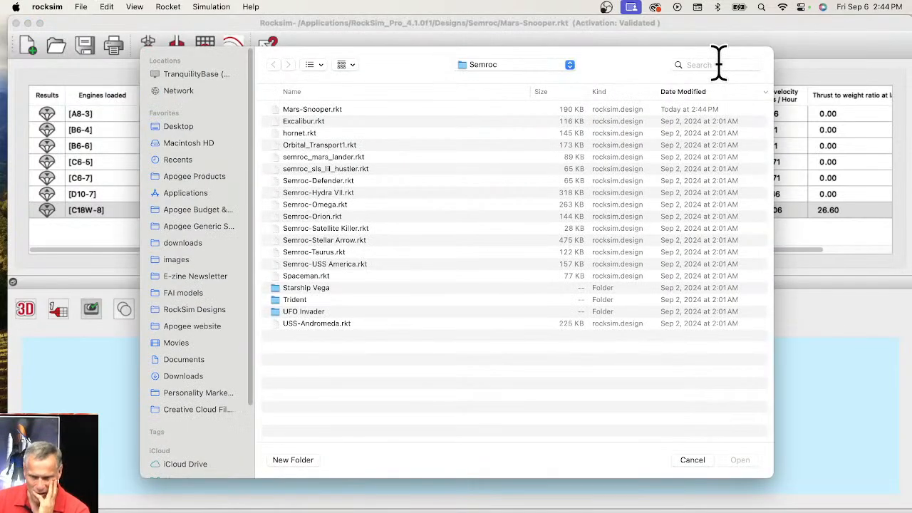
Step: Search this Mac for "spool" and look through the results for a RockSim design file
left_click(718, 64)
type("a")
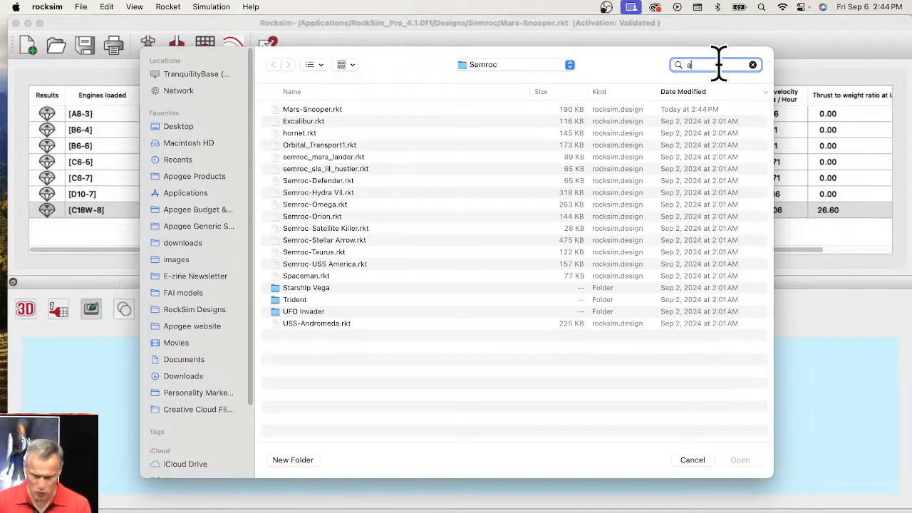
type("pool")
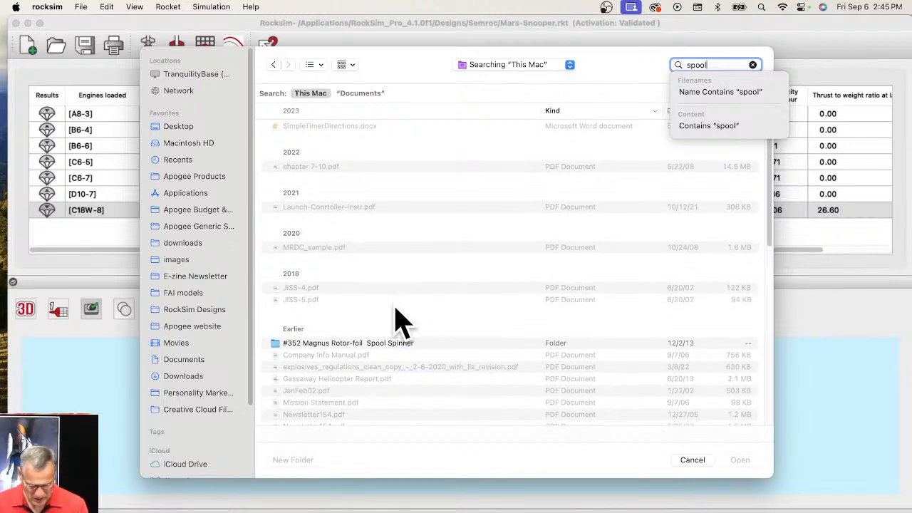
scroll(398, 321, "down", 1)
scroll(374, 321, "down", 10)
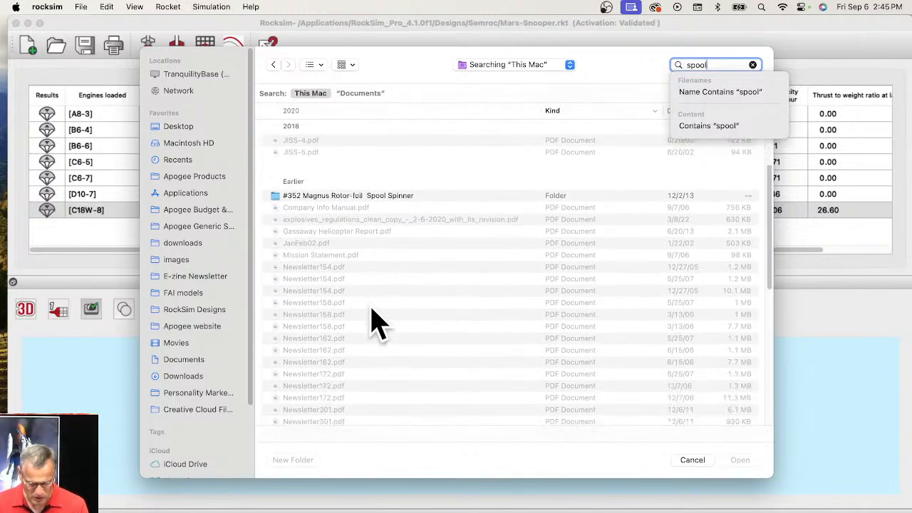
scroll(365, 335, "down", 3)
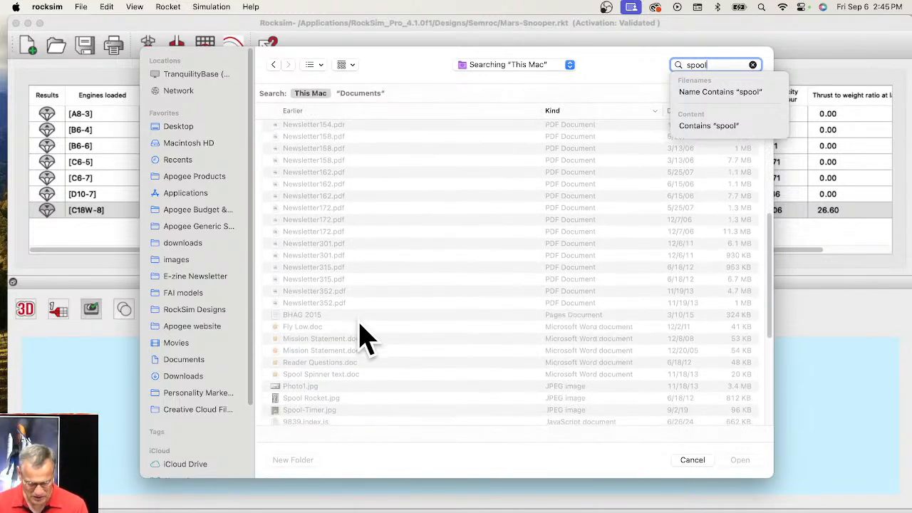
scroll(353, 346, "down", 1)
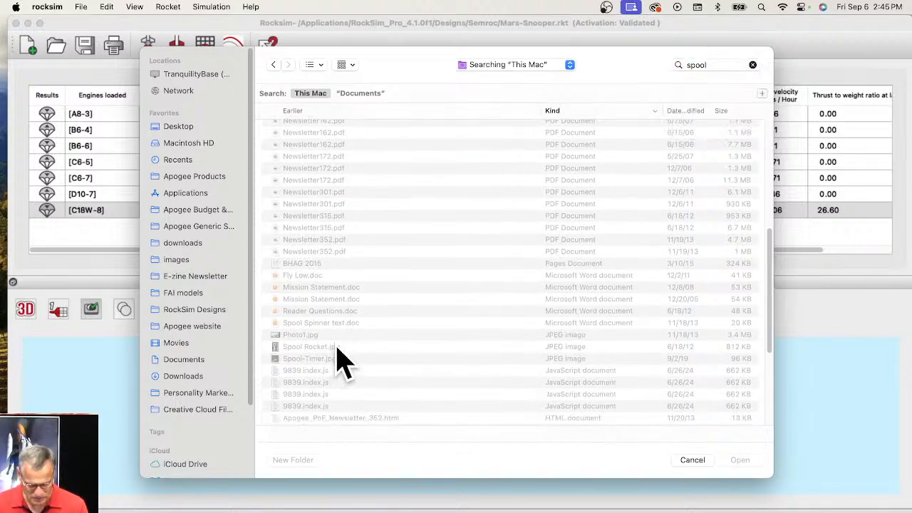
scroll(334, 316, "down", 3)
scroll(352, 362, "down", 5)
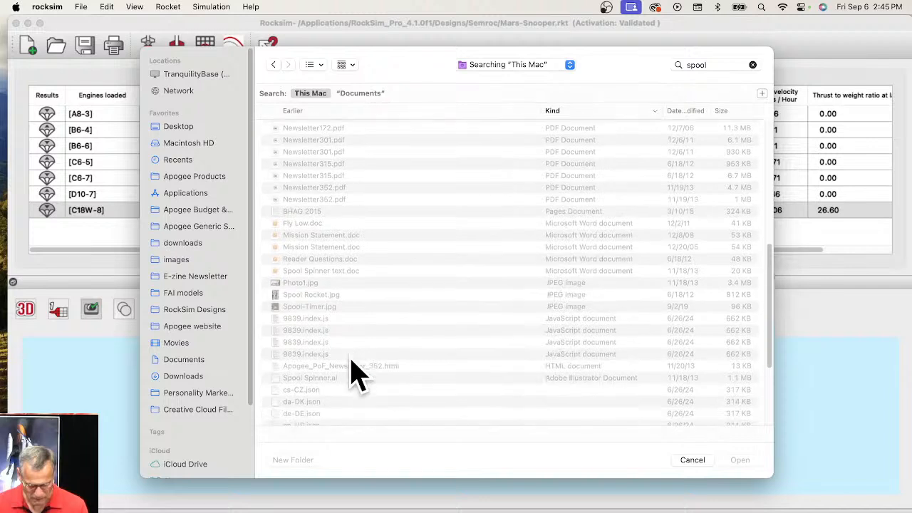
scroll(354, 374, "down", 1)
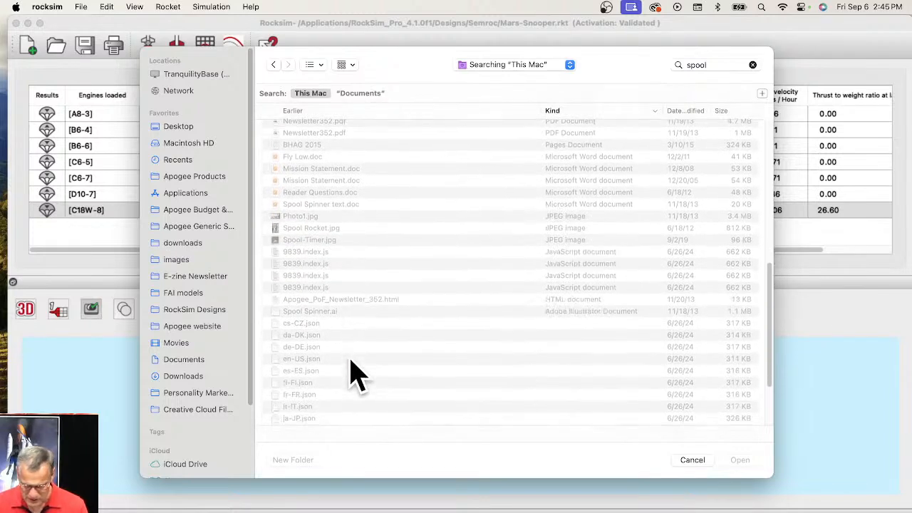
scroll(354, 374, "down", 8)
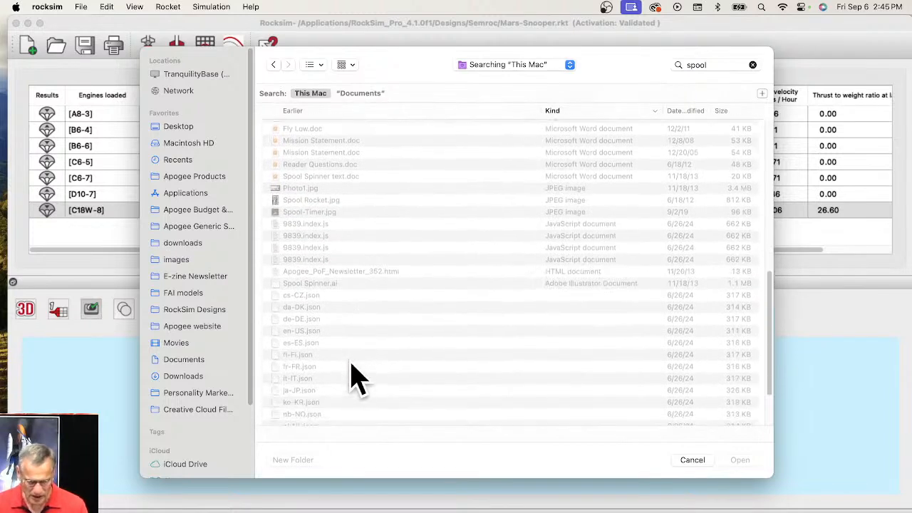
scroll(489, 383, "up", 12)
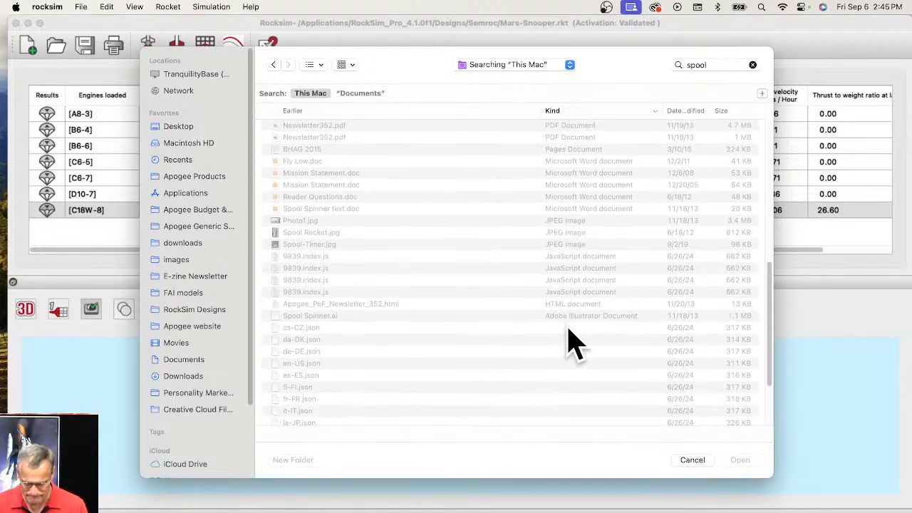
scroll(576, 344, "up", 15)
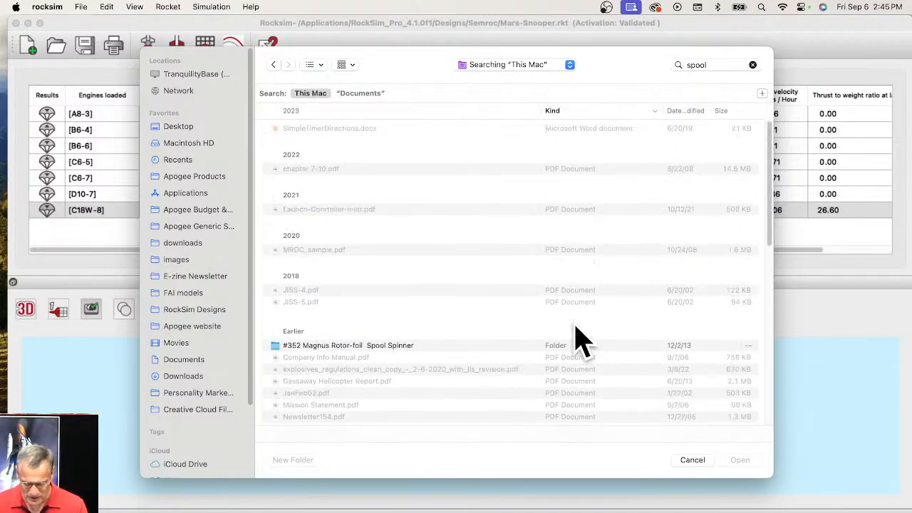
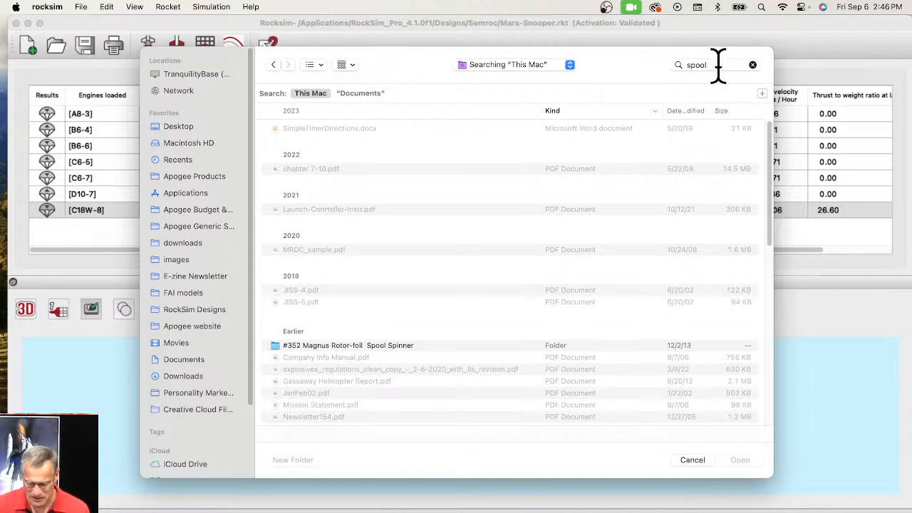
Step: Replace the search term with "nike Hercules" to find the matching RockSim design files on this Mac
left_click(718, 65)
type("n")
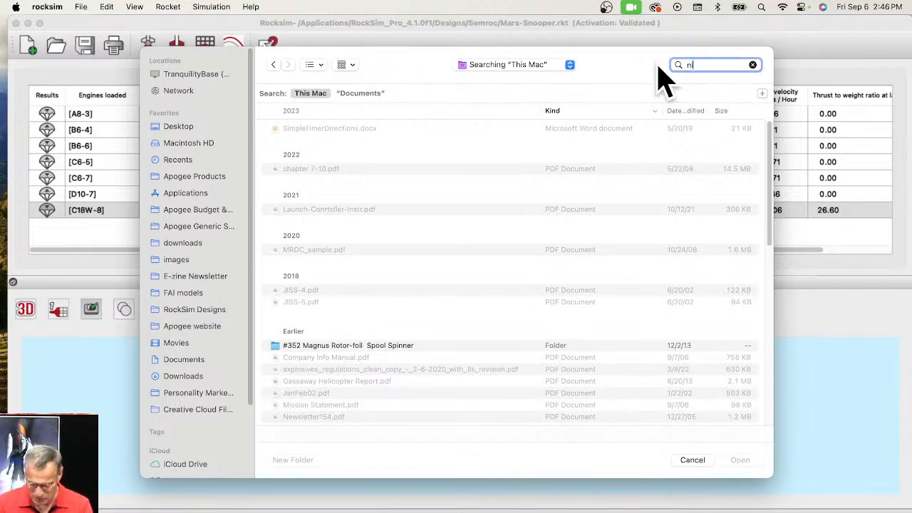
type("ike H")
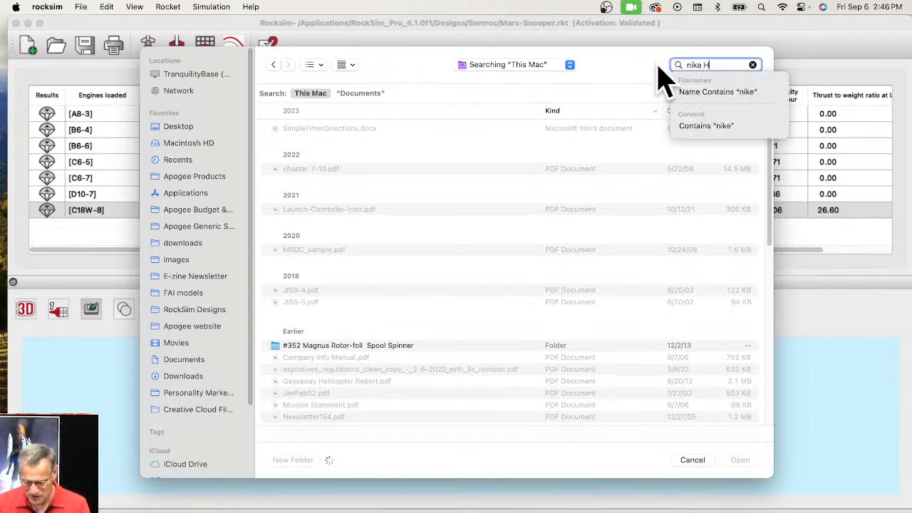
type("ercules")
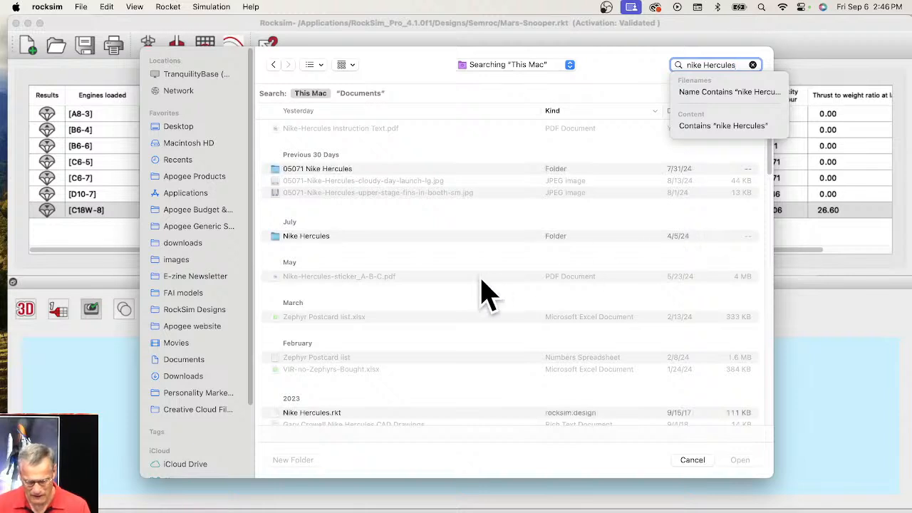
scroll(478, 235, "down", 2)
scroll(478, 235, "down", 1)
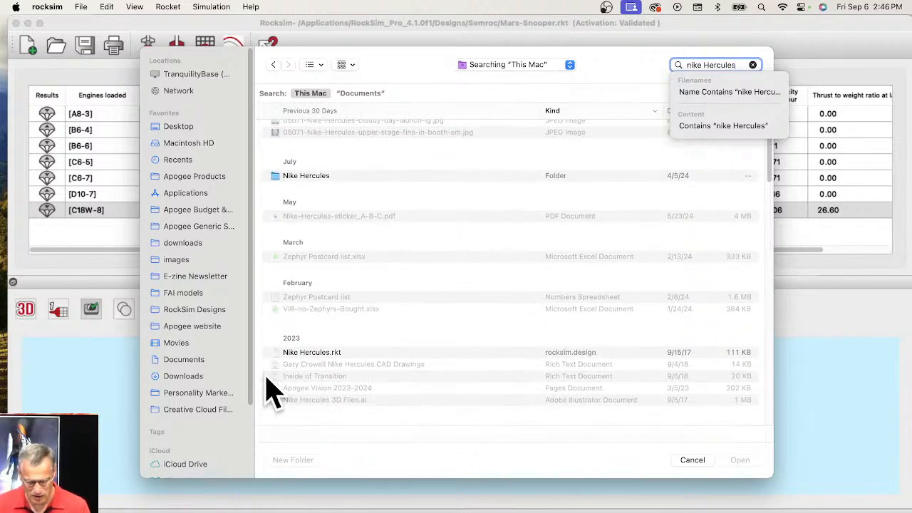
Step: Open the Nike Hercules.rkt design dated 6/25/24, discarding the unsaved changes to the current design
left_click(303, 352)
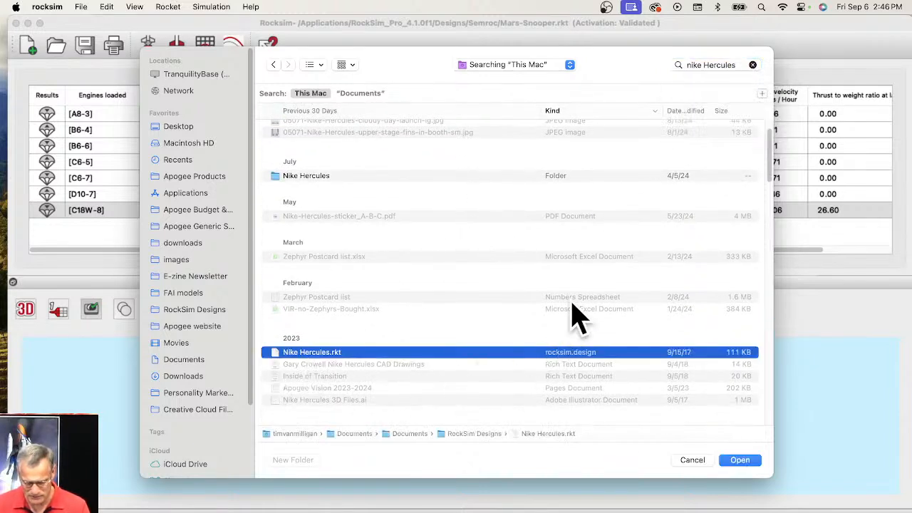
scroll(576, 319, "down", 5)
scroll(456, 319, "down", 5)
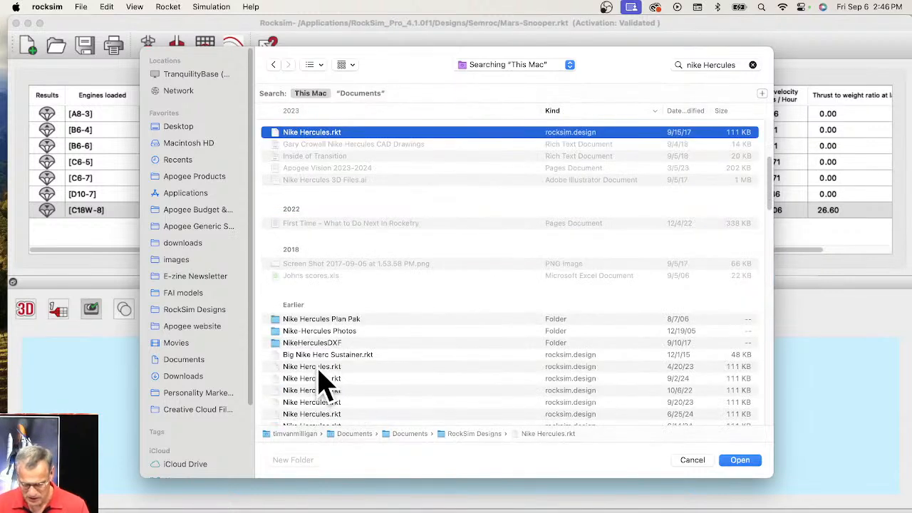
scroll(627, 382, "down", 1)
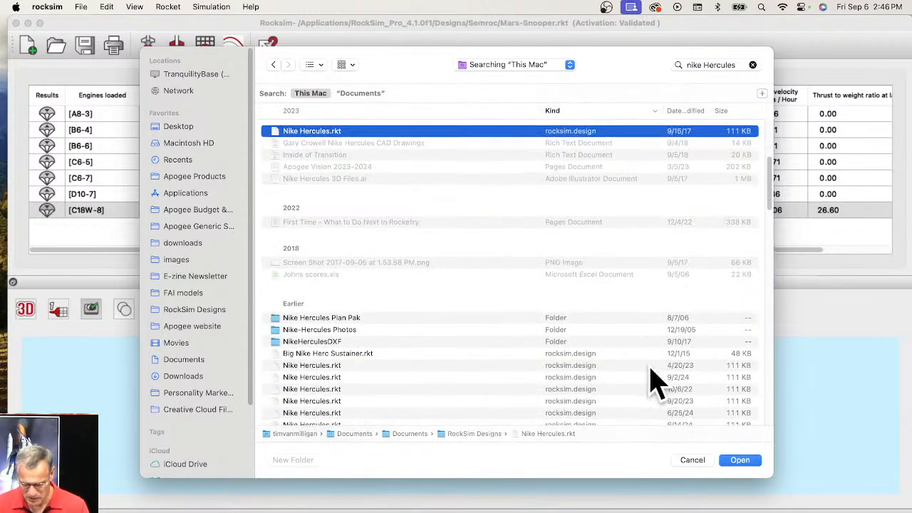
left_click(561, 412)
left_click(745, 462)
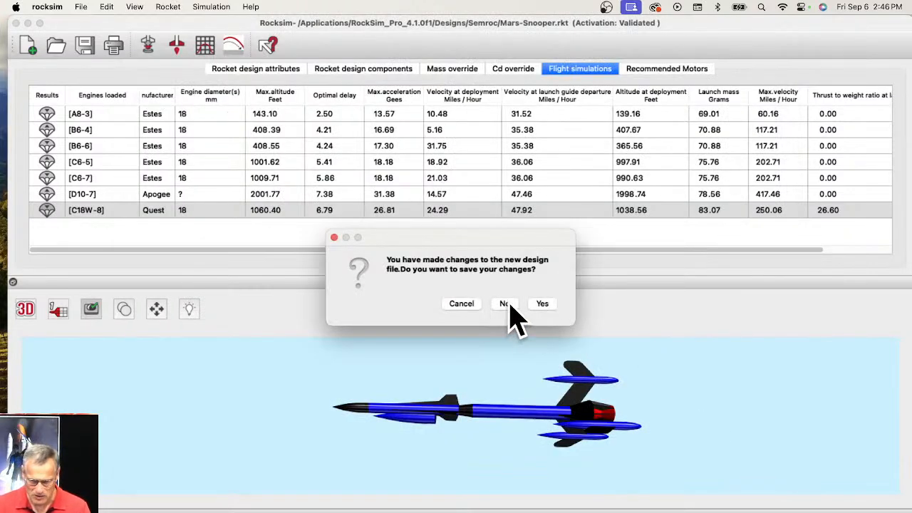
left_click(508, 304)
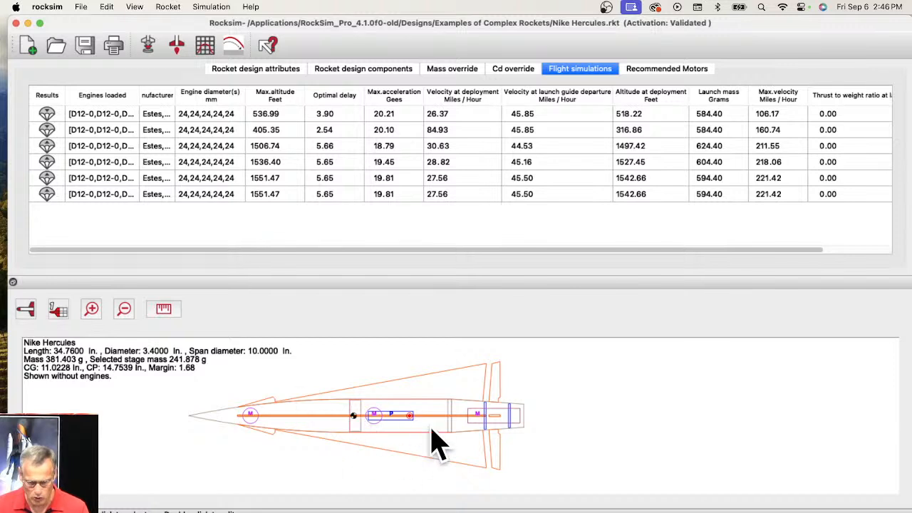
Step: Show the Nike Hercules with two stages in the side view and display its rocket design components
left_click(63, 311)
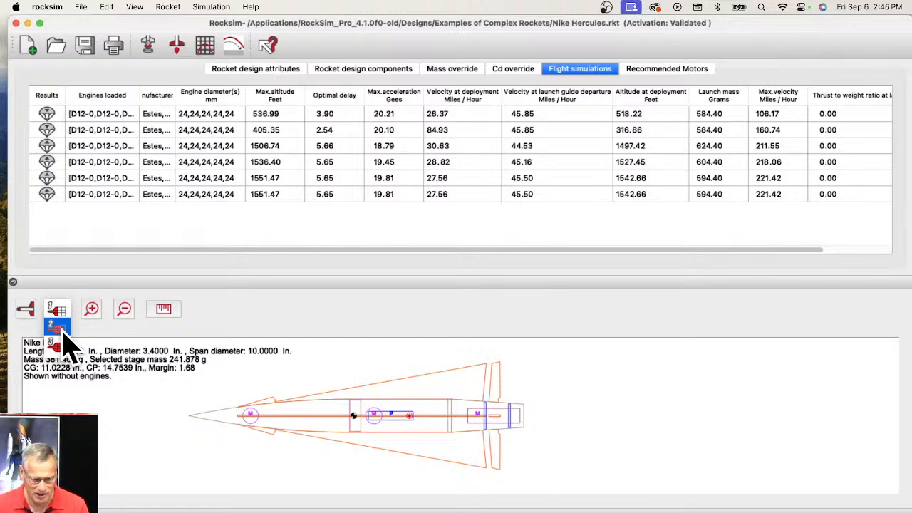
left_click(58, 327)
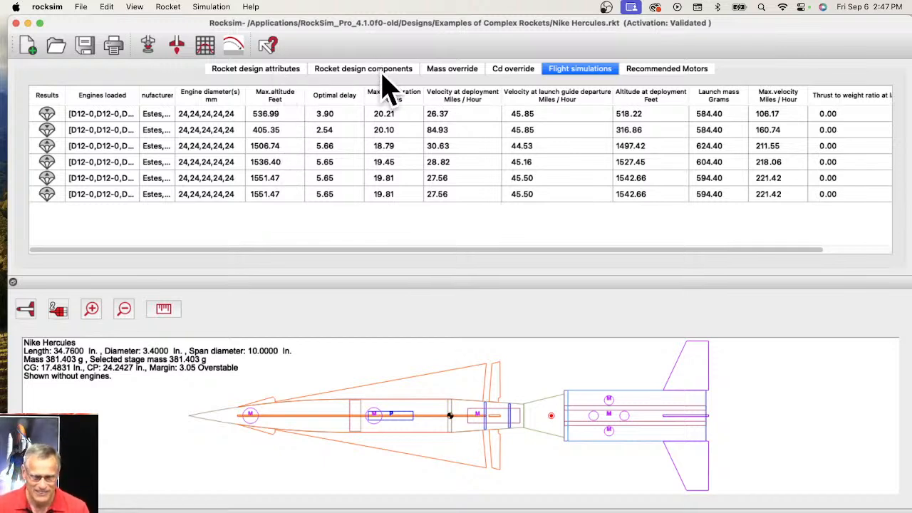
left_click(382, 72)
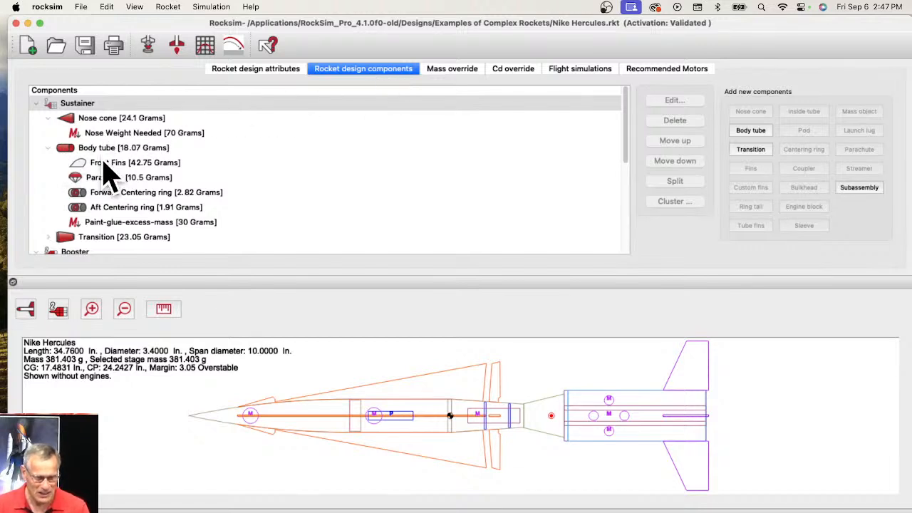
Step: Add an external pod named "Camera Pod" to the sustainer's body tube, keeping it ejectable during simulations
left_click(422, 417)
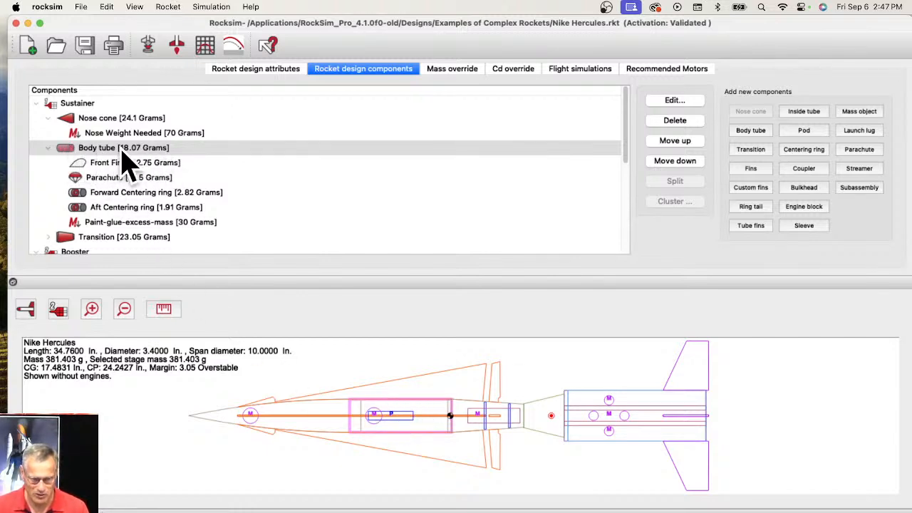
left_click(805, 132)
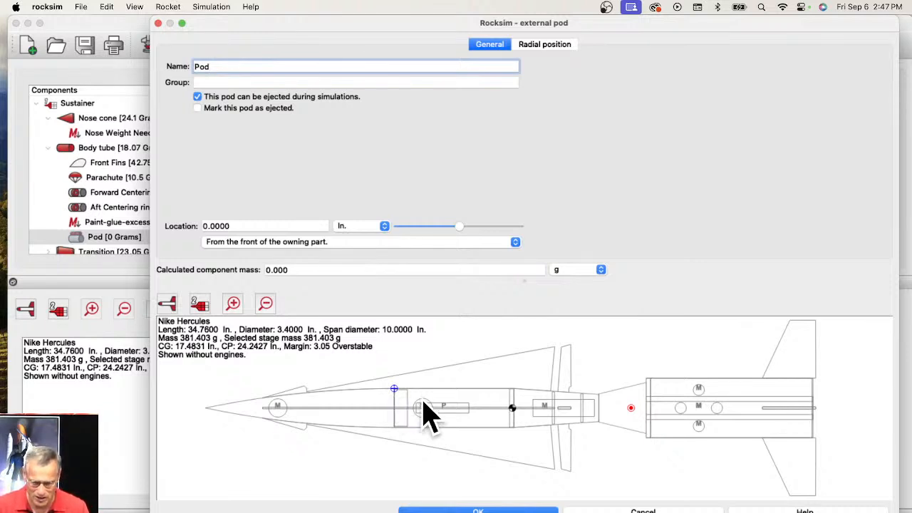
scroll(425, 414, "up", 5)
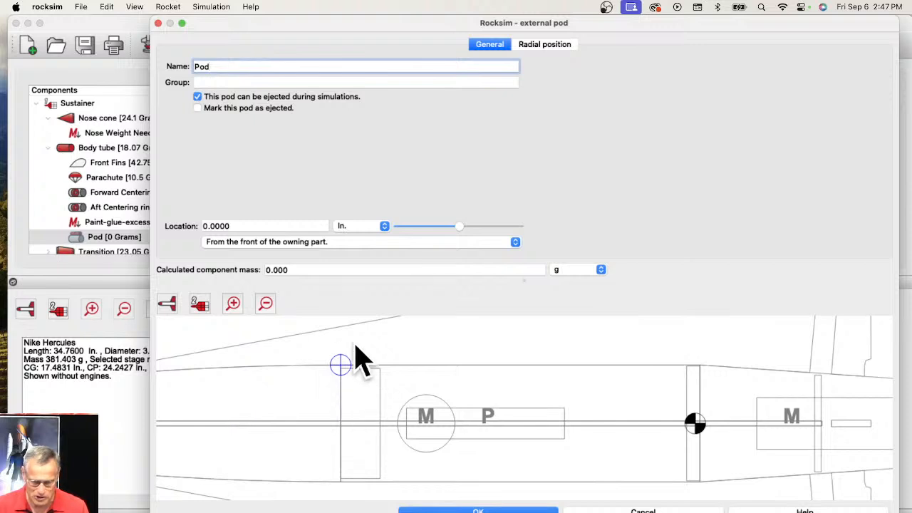
scroll(359, 383, "down", 5)
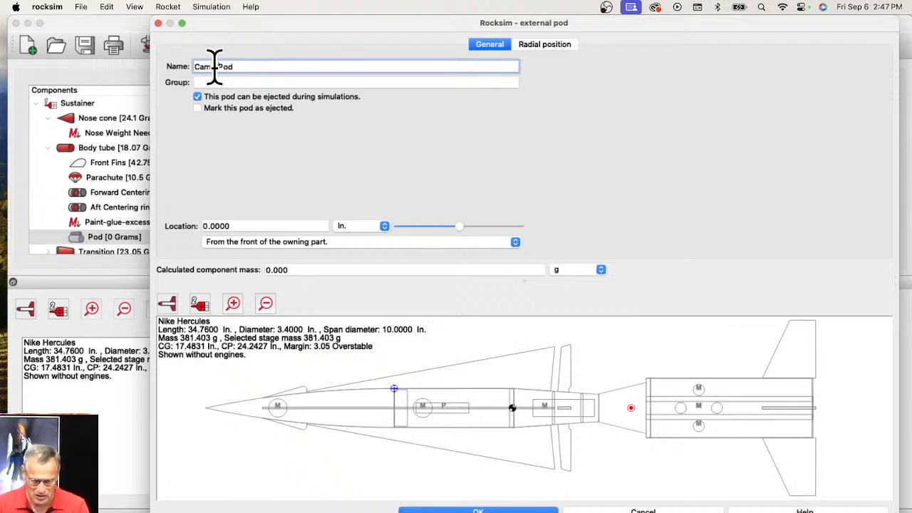
left_click(477, 510)
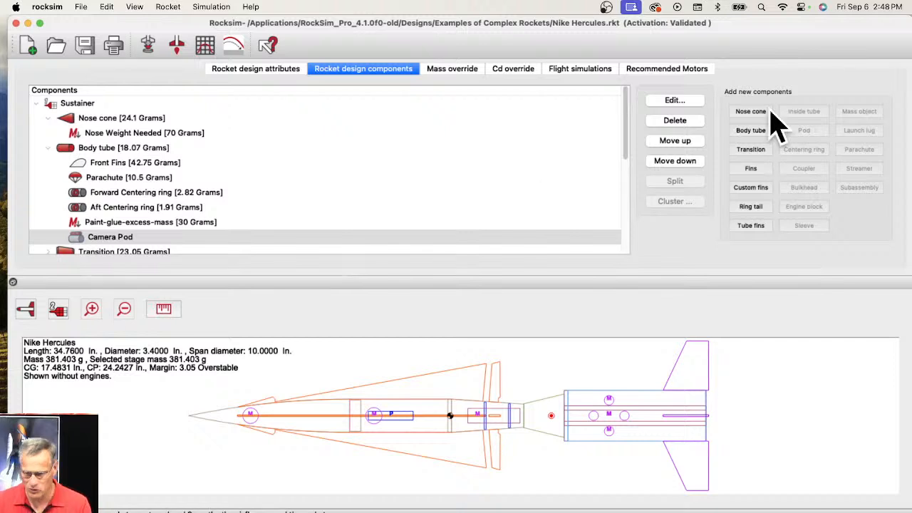
Step: Add a transition to the camera pod without choosing a database part, and name it "Camera"
left_click(748, 149)
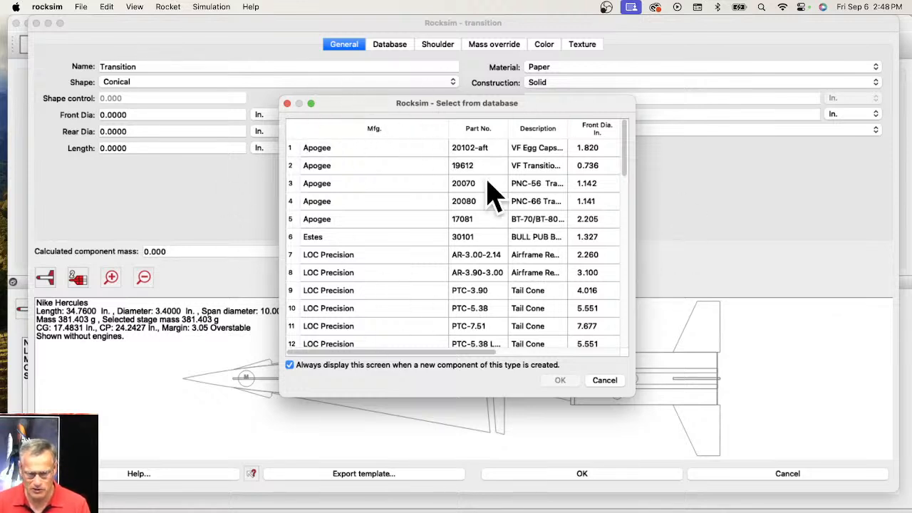
left_click(604, 380)
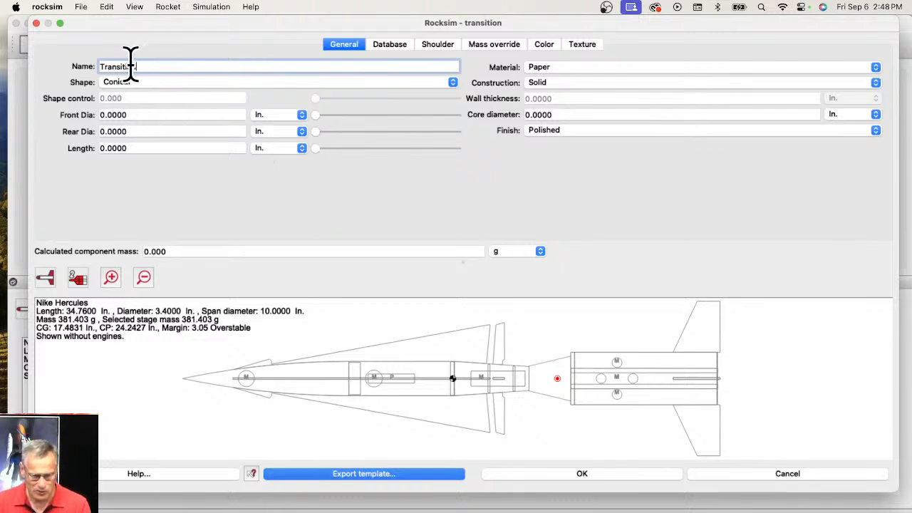
left_click_drag(128, 62, 79, 67)
type("Camera")
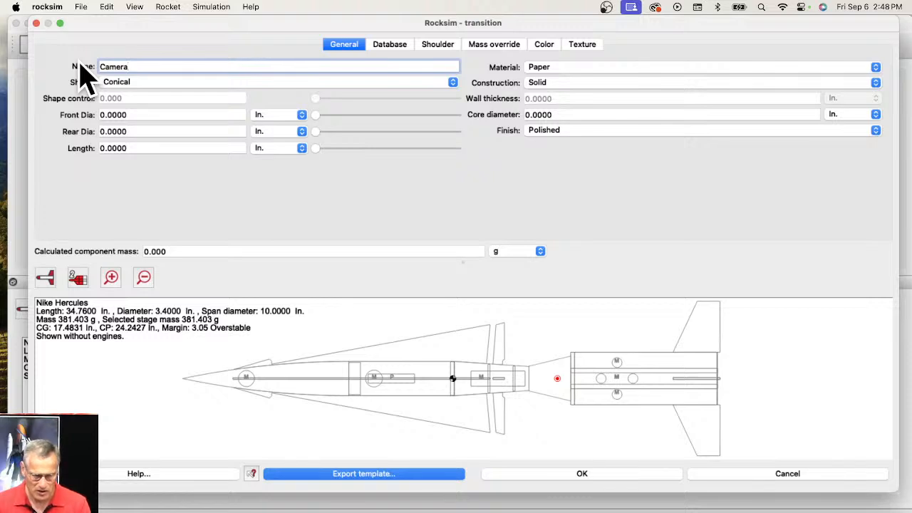
Step: Set the camera transition's front diameter to 0.5 in, rear diameter to 0.75 in and length to 2 in
left_click_drag(122, 115, 87, 115)
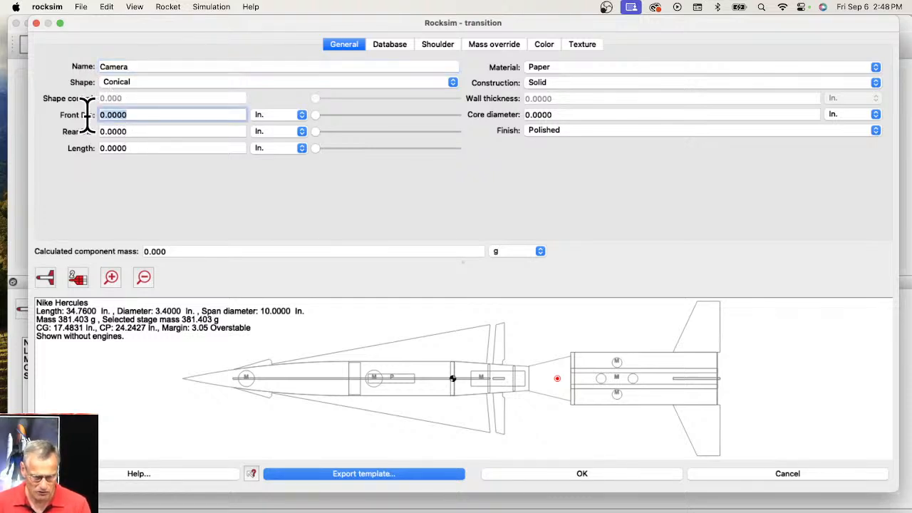
type(".")
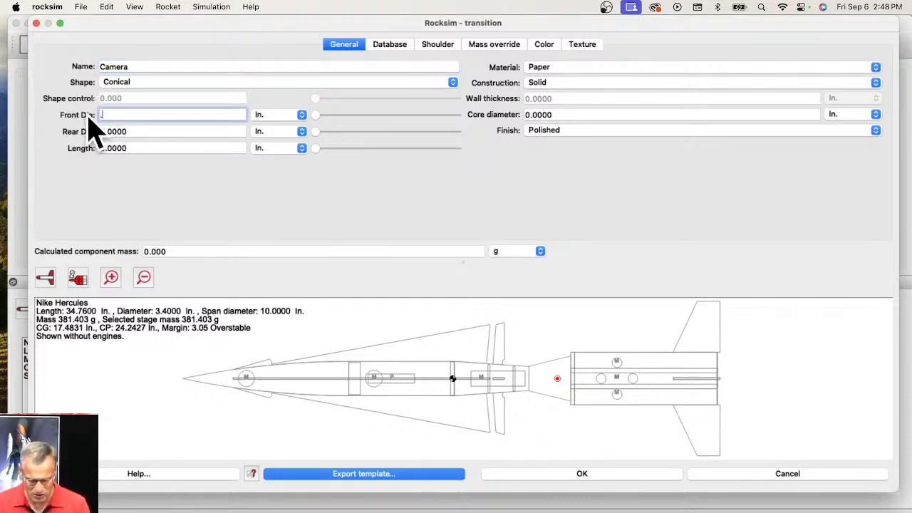
type("5")
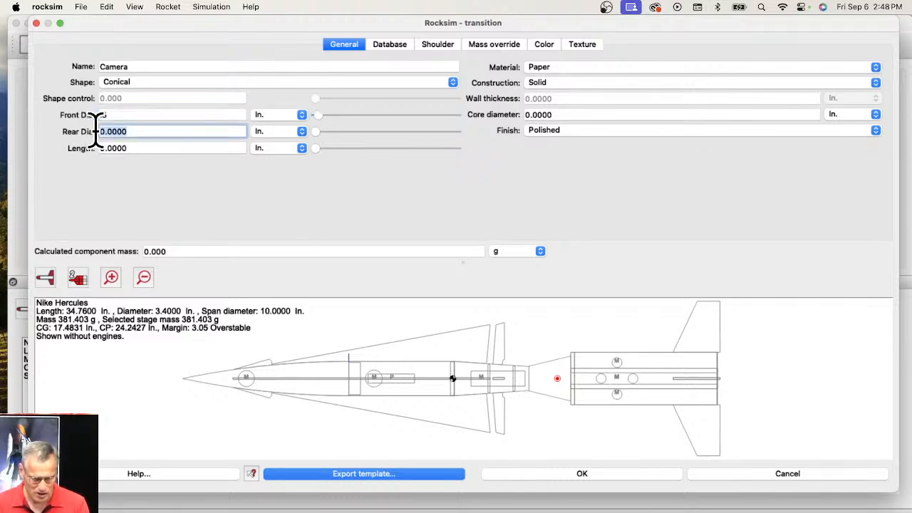
key("Tab")
key("BackSpace")
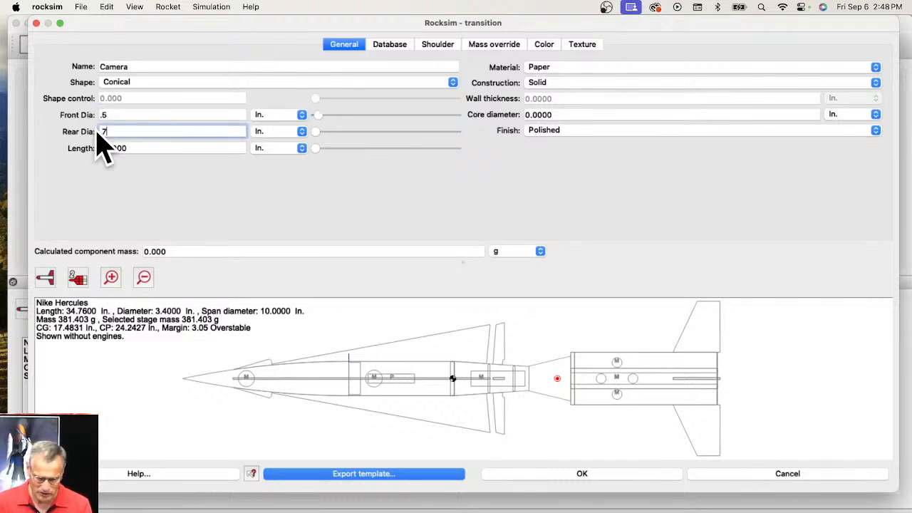
type(".75")
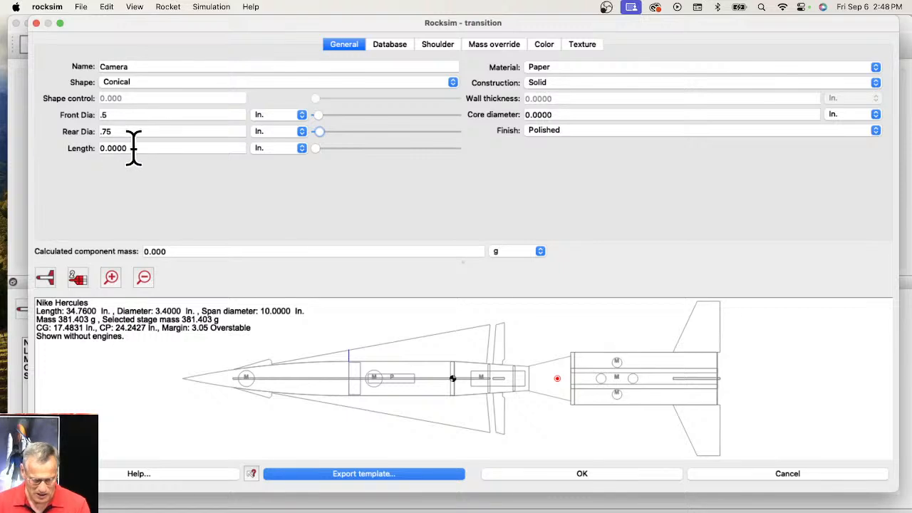
key("Tab")
type("2")
key("Tab")
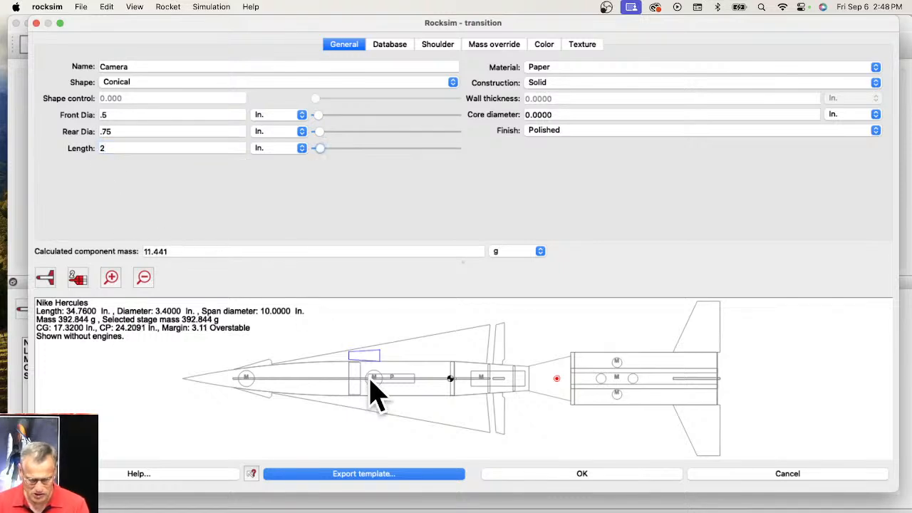
scroll(375, 374, "up", 5)
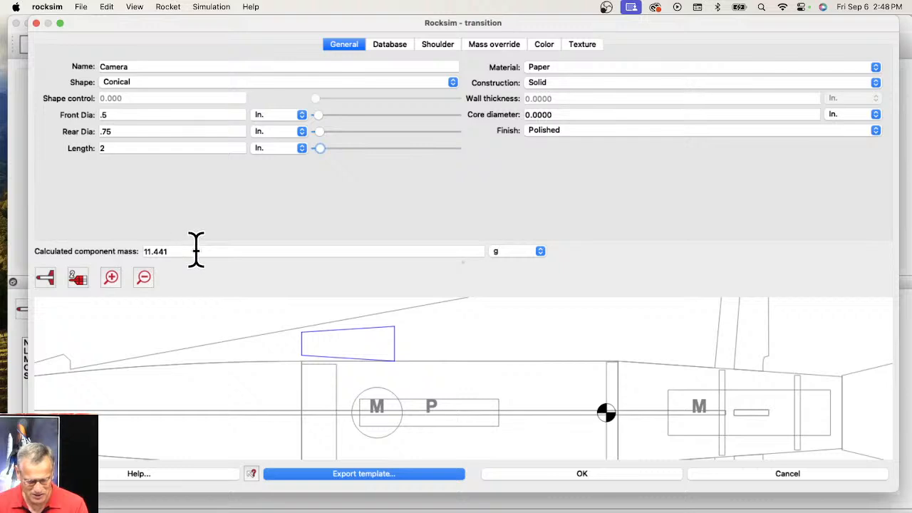
Step: Set the camera transition's 3D diffuse color and 2D color to red (#ff0000) and accept the component
left_click(543, 44)
left_click(531, 103)
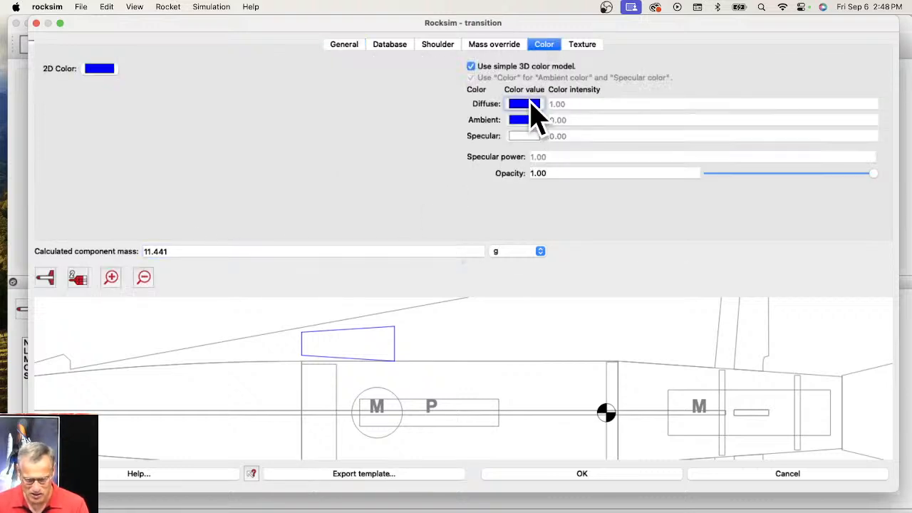
left_click(529, 106)
left_click(305, 189)
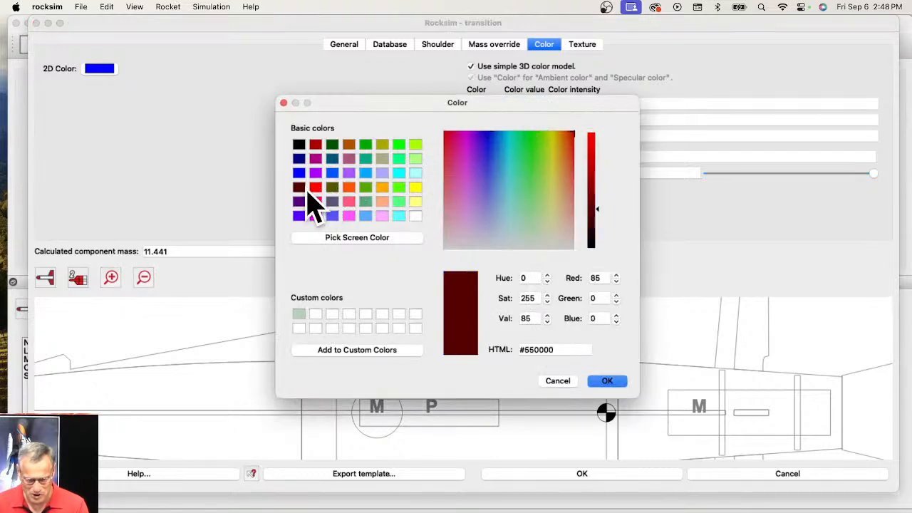
left_click(316, 188)
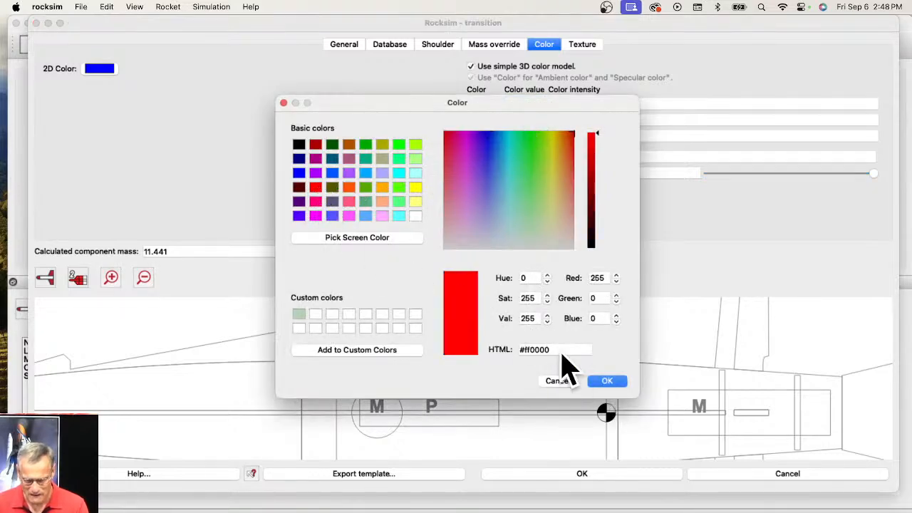
key("Return")
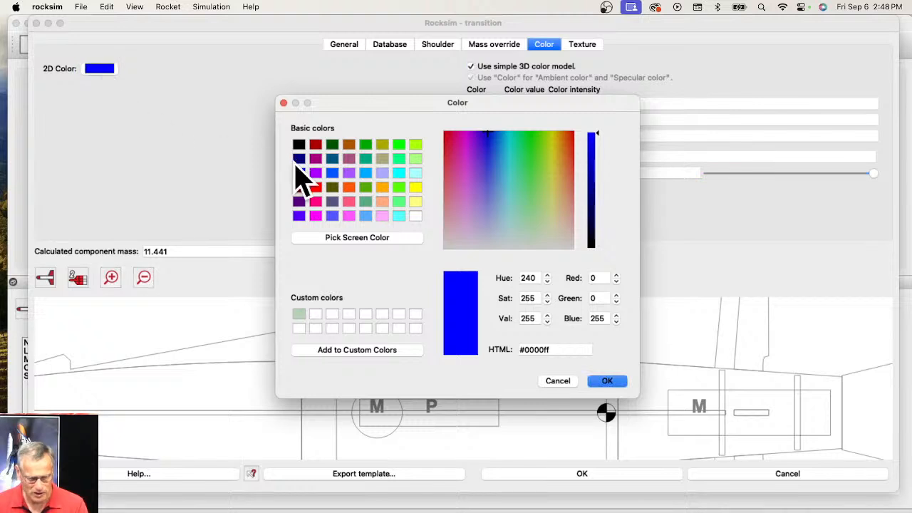
left_click(315, 187)
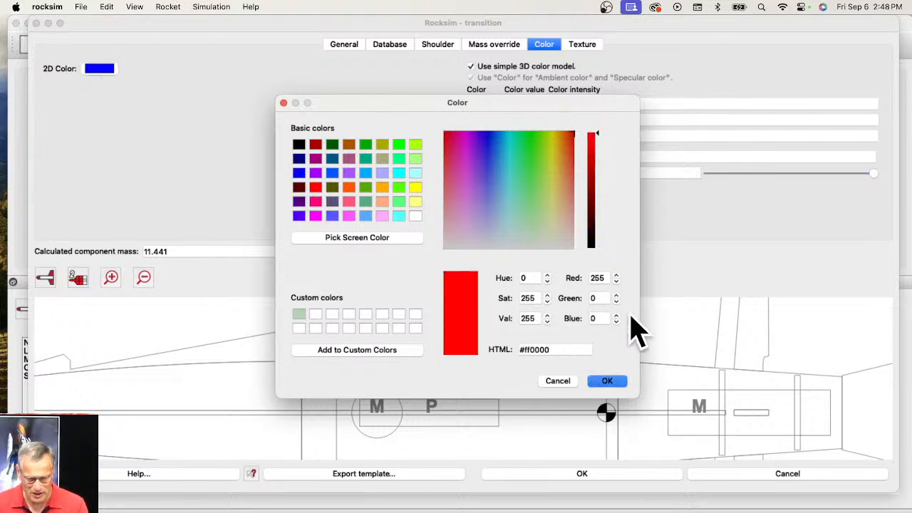
left_click(614, 383)
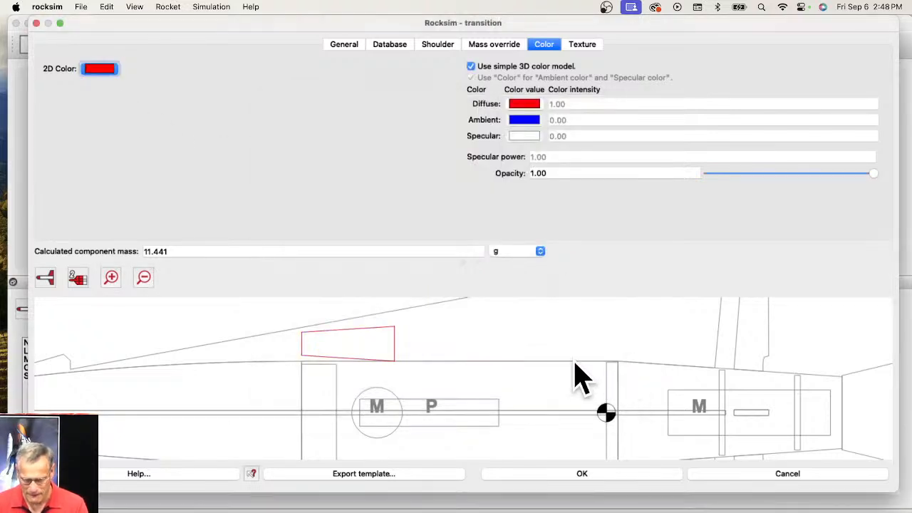
left_click(594, 473)
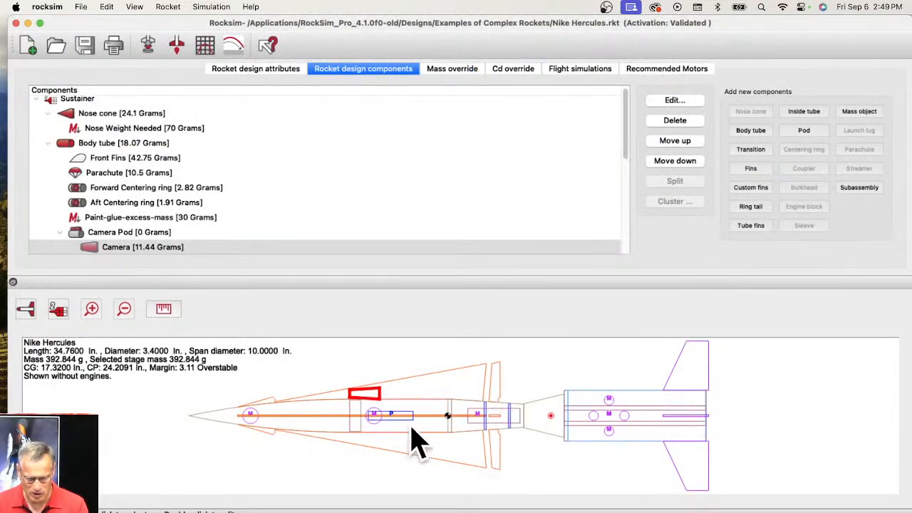
Step: Display the Nike Hercules in 3D and examine the red camera on the sustainer from a tilted close-up angle
left_click(25, 309)
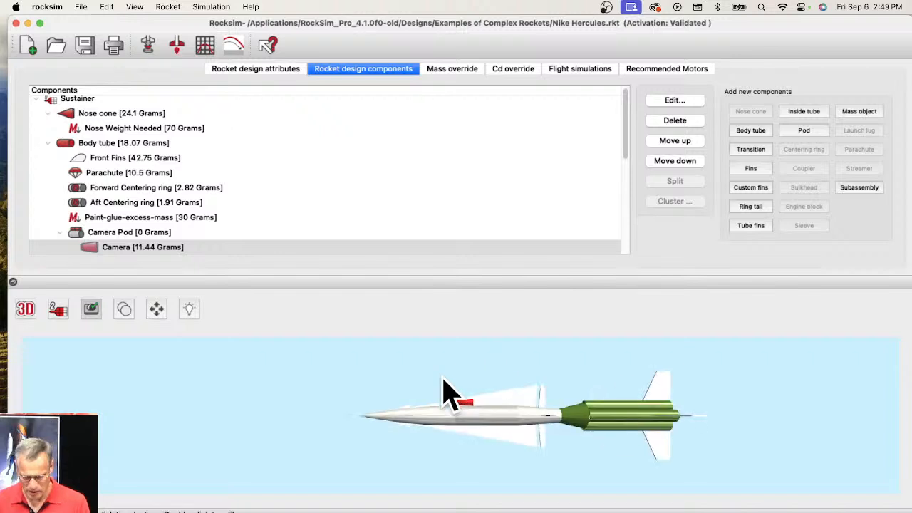
mouse_move(453, 392)
left_mouse_down()
mouse_move(472, 413)
mouse_move(544, 441)
mouse_move(485, 375)
mouse_move(416, 377)
mouse_move(452, 432)
mouse_move(449, 444)
mouse_move(454, 388)
mouse_move(458, 401)
left_mouse_up()
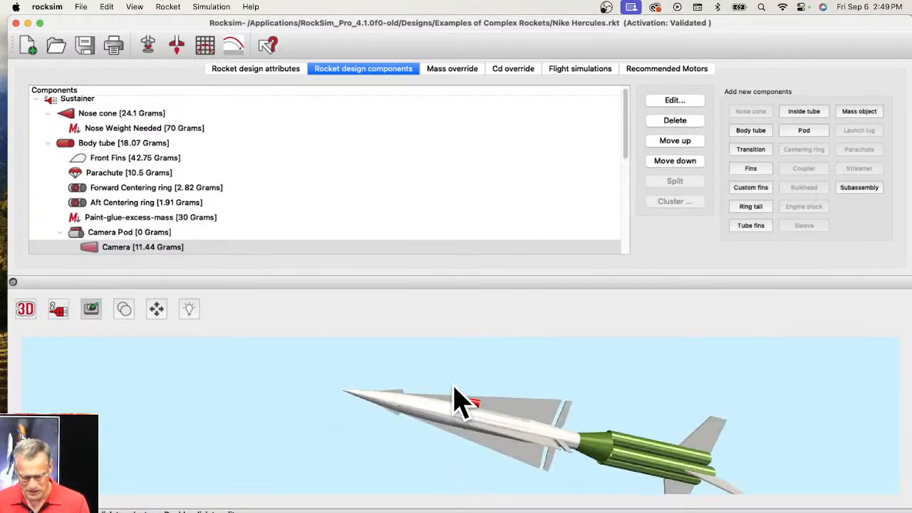
scroll(606, 391, "up", 5)
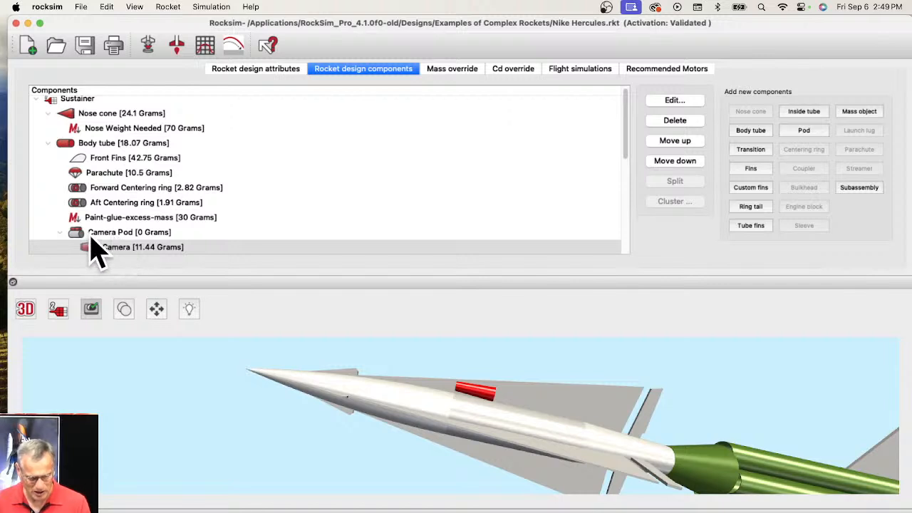
Step: Try to open the Camera Pod component for editing
left_click(118, 235)
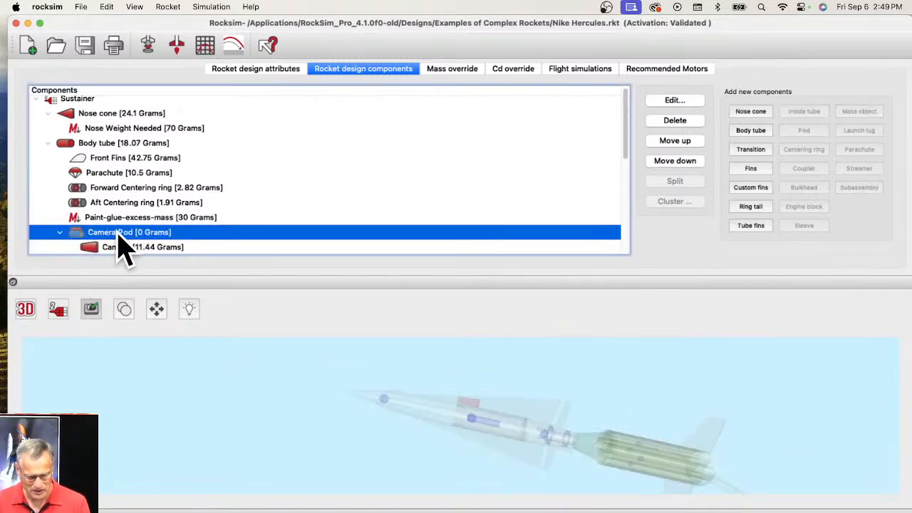
double_click(118, 232)
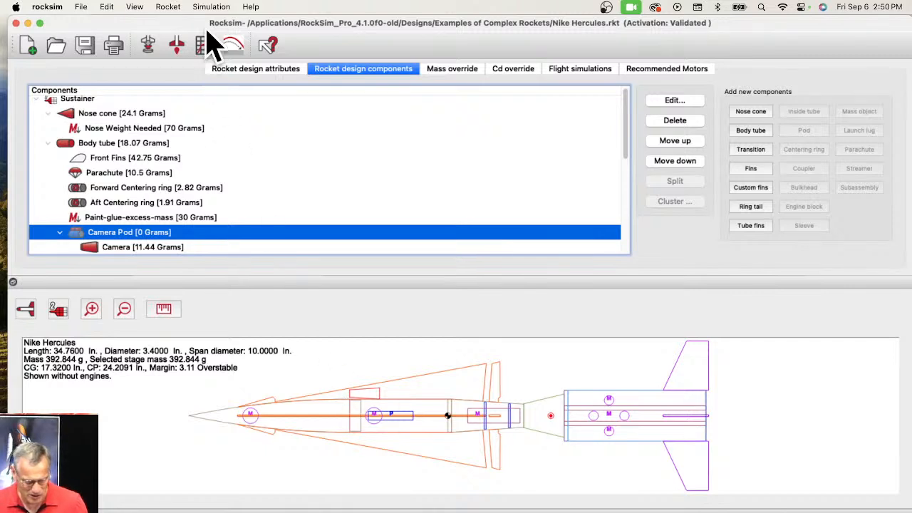
mouse_move(208, 29)
left_mouse_down()
mouse_move(235, 32)
mouse_move(215, 30)
left_mouse_up()
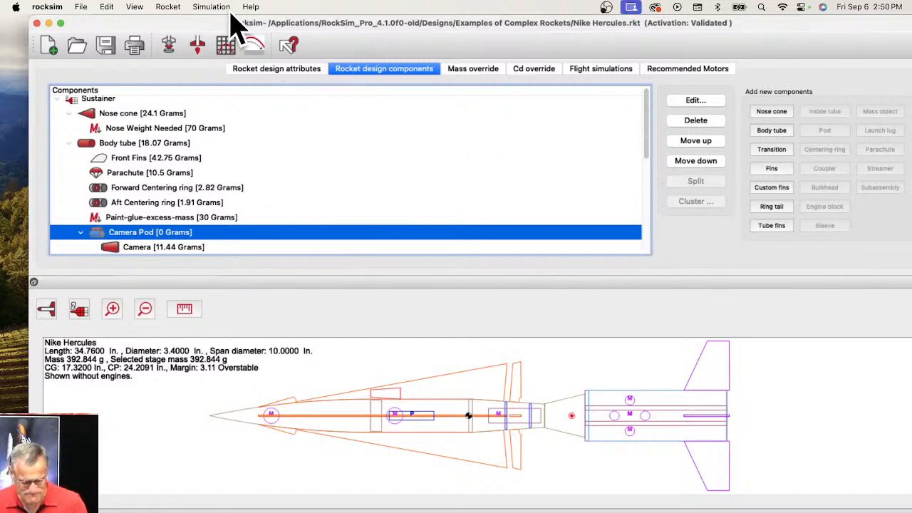
left_click_drag(216, 28, 196, 30)
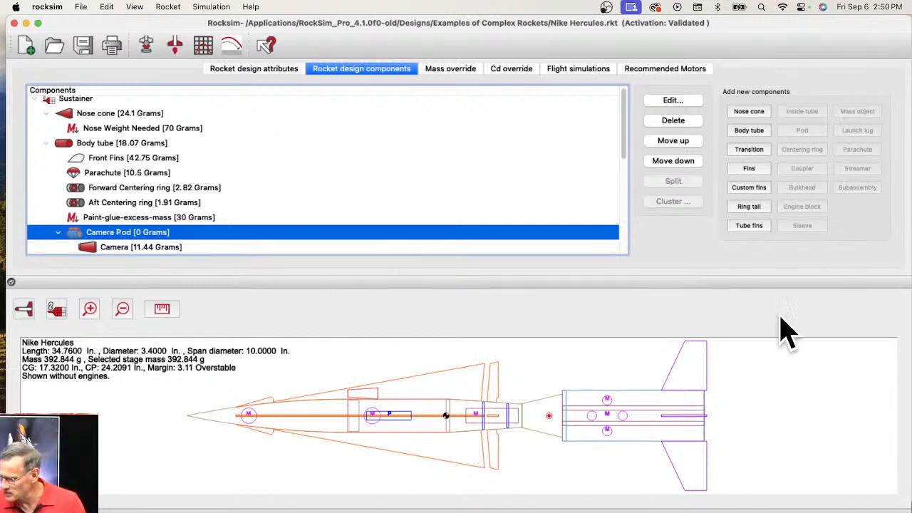
key("super+Tab")
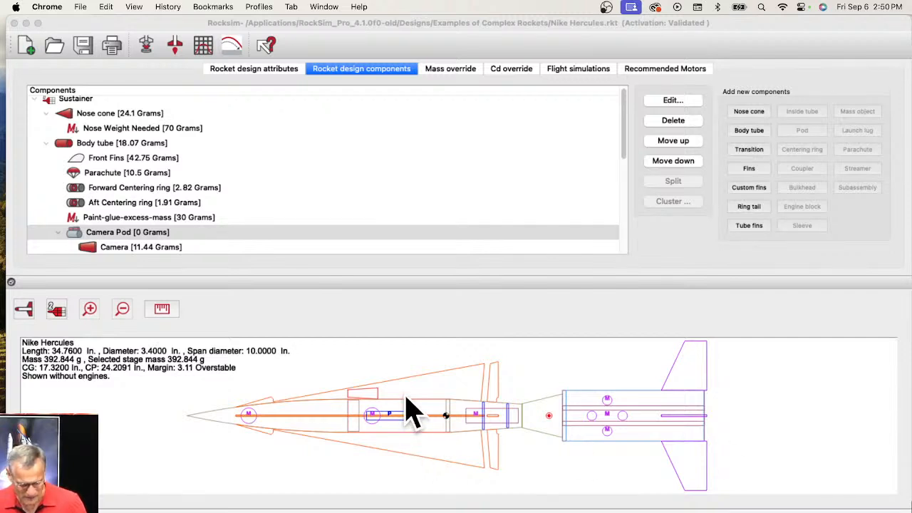
left_click(147, 233)
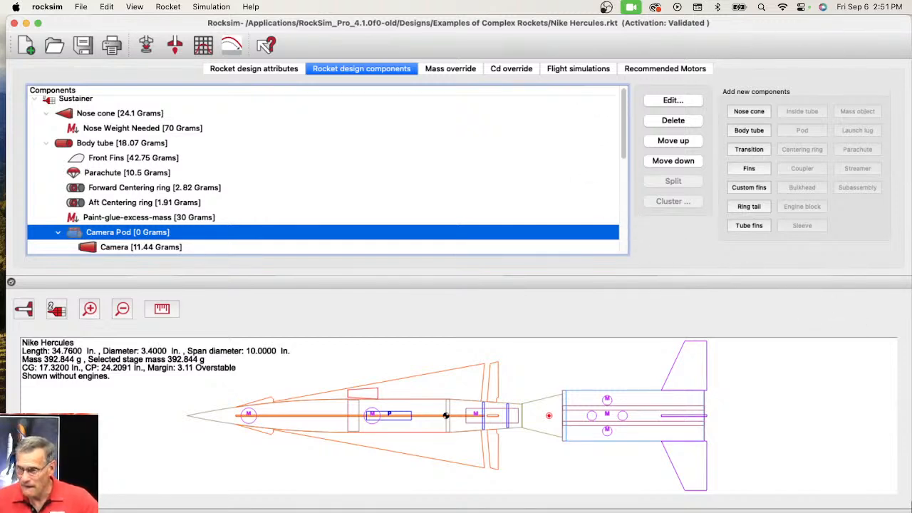
key("super+Tab")
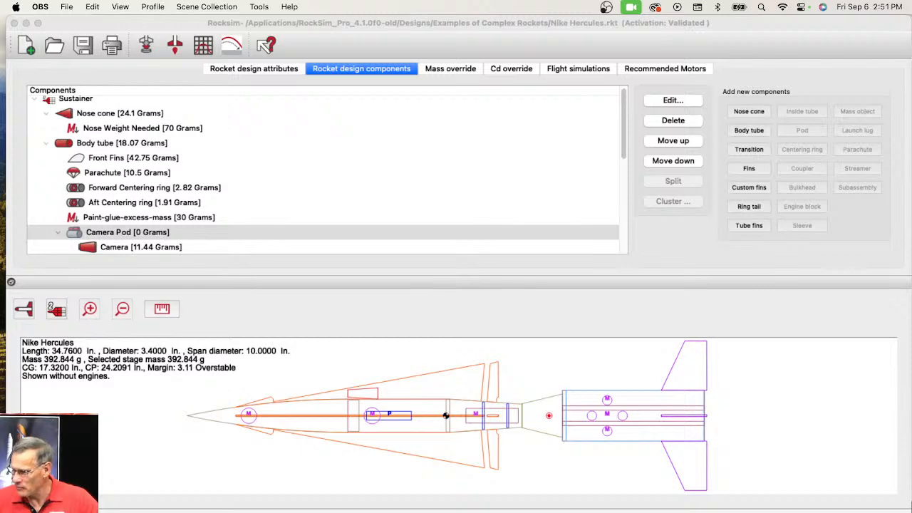
mouse_move(103, 23)
left_mouse_down()
mouse_move(120, 38)
mouse_move(631, 228)
mouse_move(359, 253)
mouse_move(187, 112)
left_mouse_up()
mouse_move(240, 143)
left_mouse_down()
mouse_move(179, 118)
mouse_move(135, 36)
left_mouse_up()
Step: Force quit the unresponsive rocksim application and close the Force Quit Applications window
left_click(16, 7)
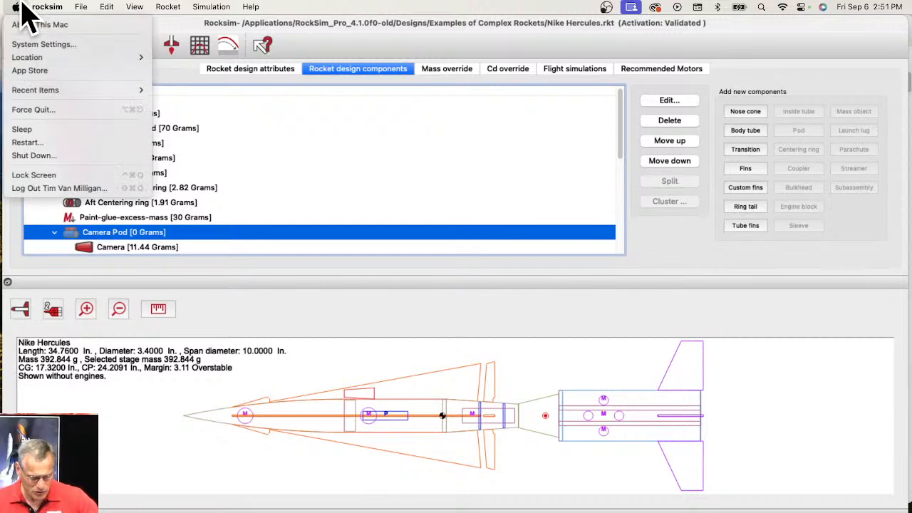
left_click(47, 109)
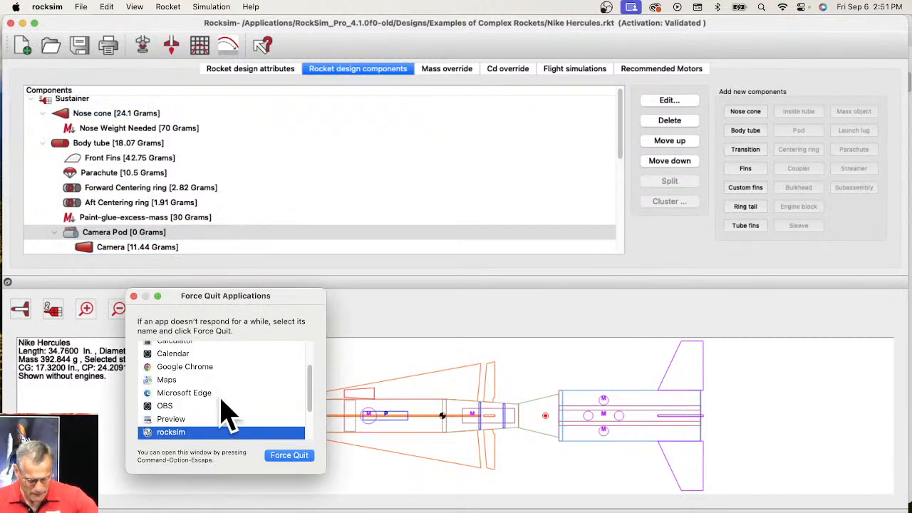
left_click(296, 456)
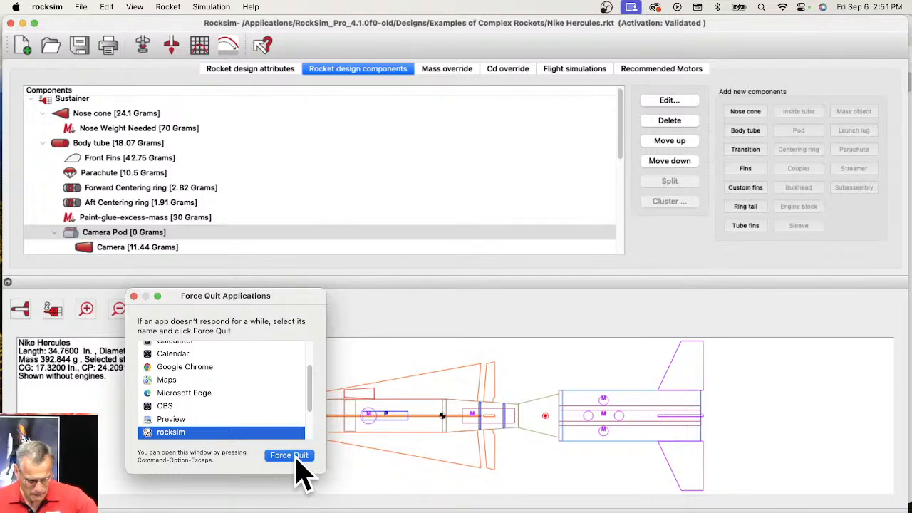
left_click(319, 399)
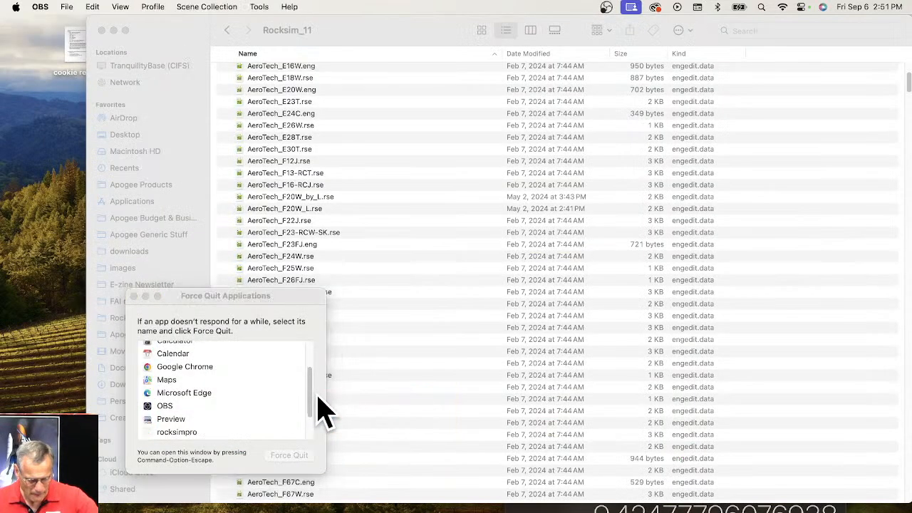
left_click(133, 296)
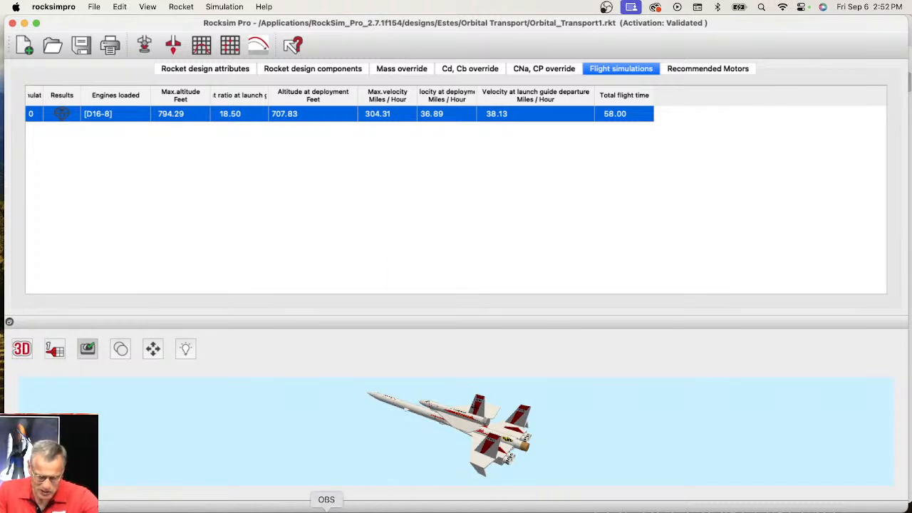
Step: Switch to Microsoft Edge and open the apogeerockets.com website
left_click(395, 510)
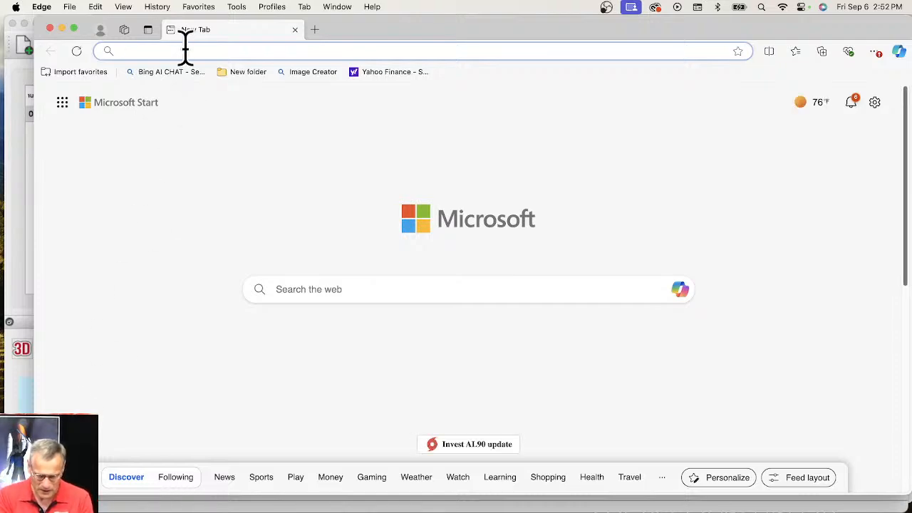
type("apo")
key("Return")
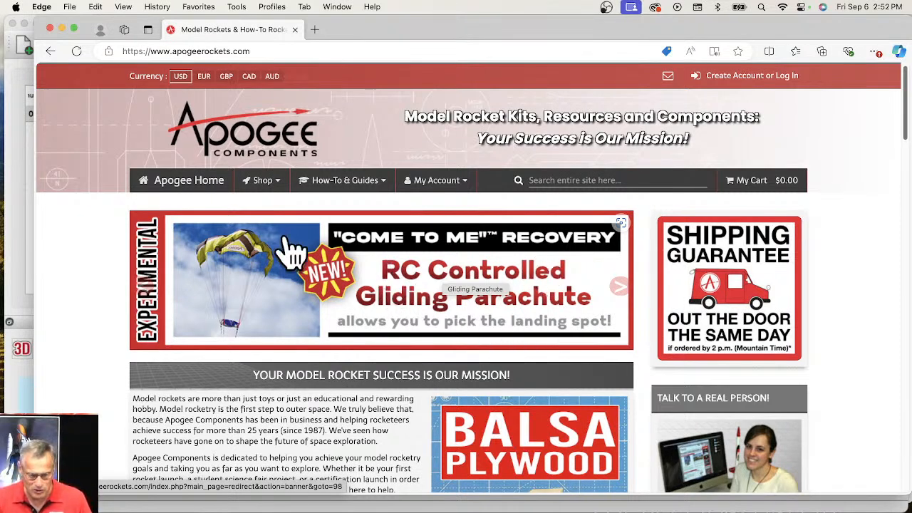
Step: Open the shop's 29mm Motors category under Rocket Motors
left_click(278, 191)
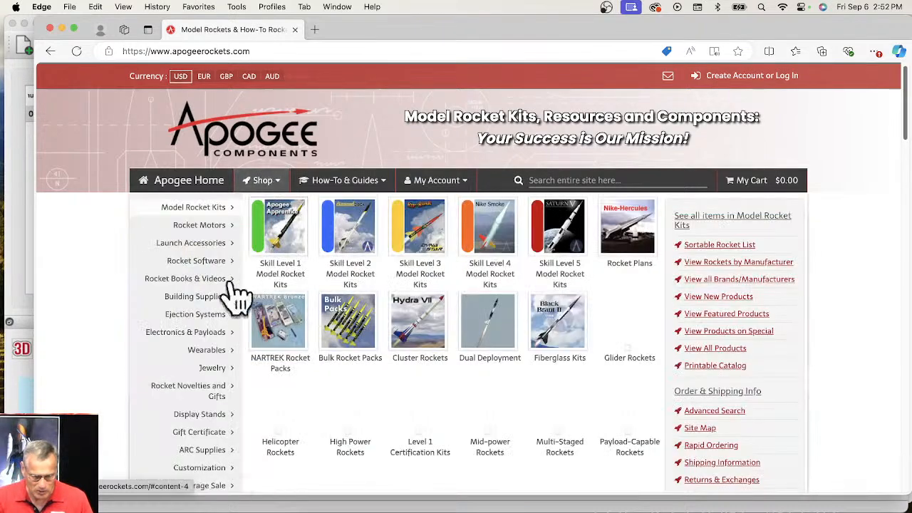
mouse_move(220, 226)
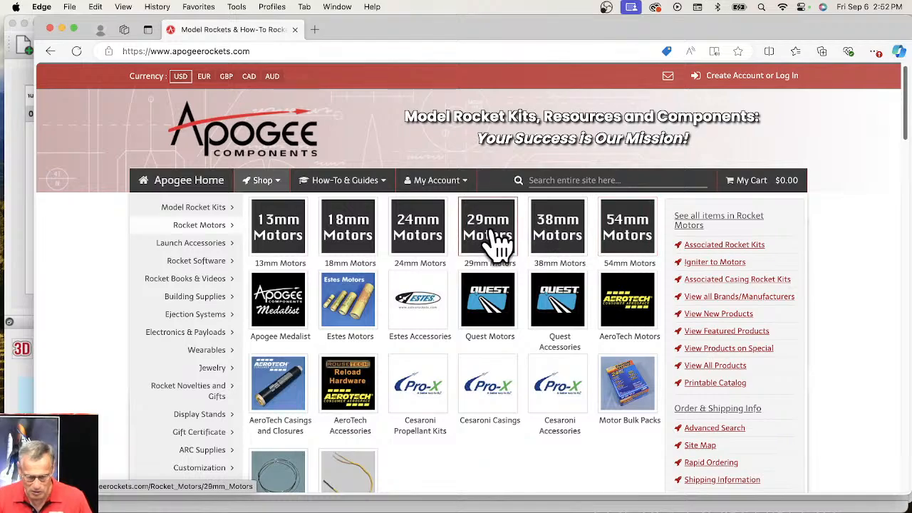
left_click(497, 246)
Step: Examine the 29mm motor comparison table through its last row, checking which motors are sold out or can be bought
scroll(431, 300, "down", 5)
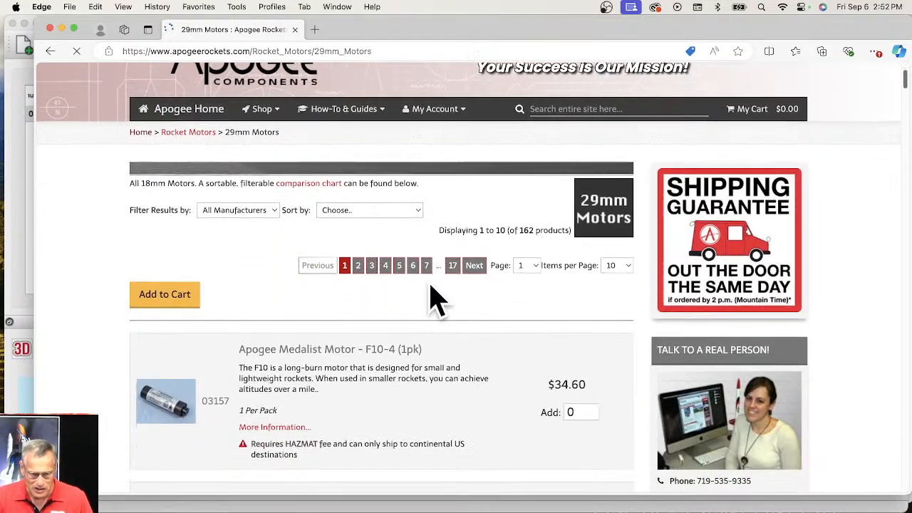
scroll(111, 301, "down", 20)
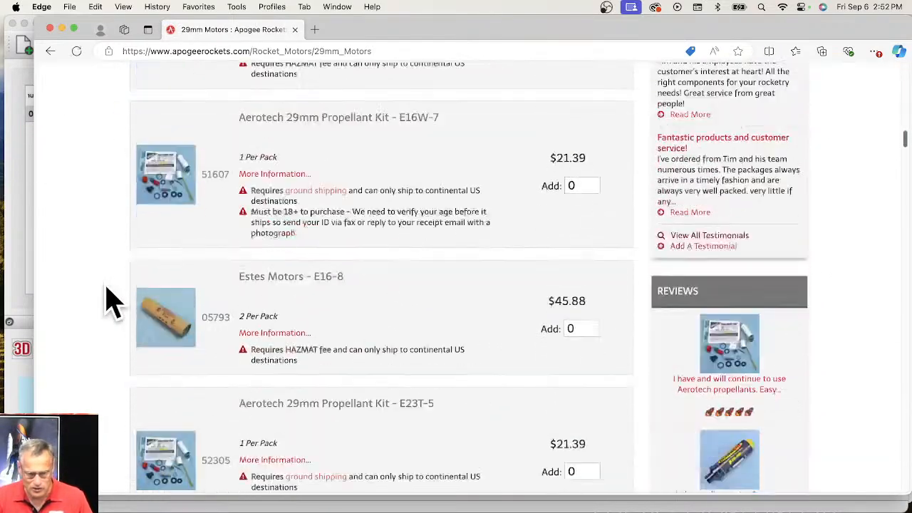
scroll(505, 342, "up", 6)
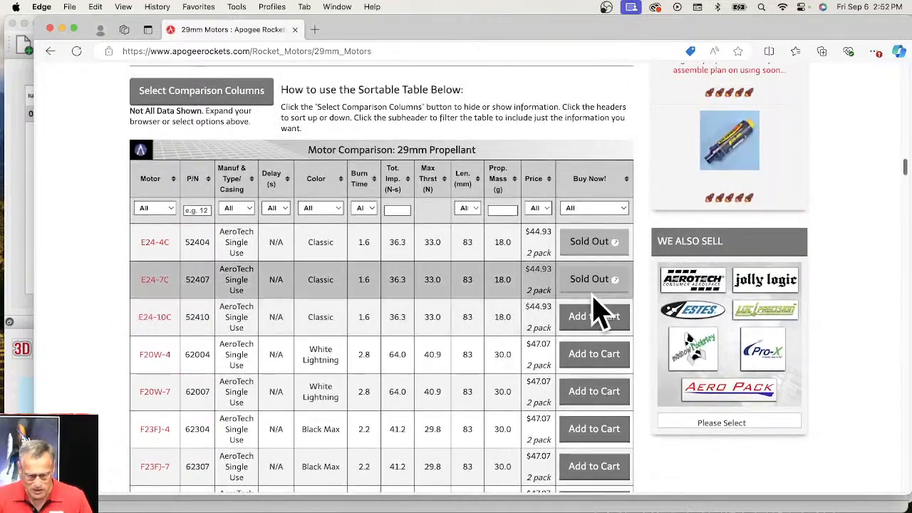
scroll(498, 285, "down", 1)
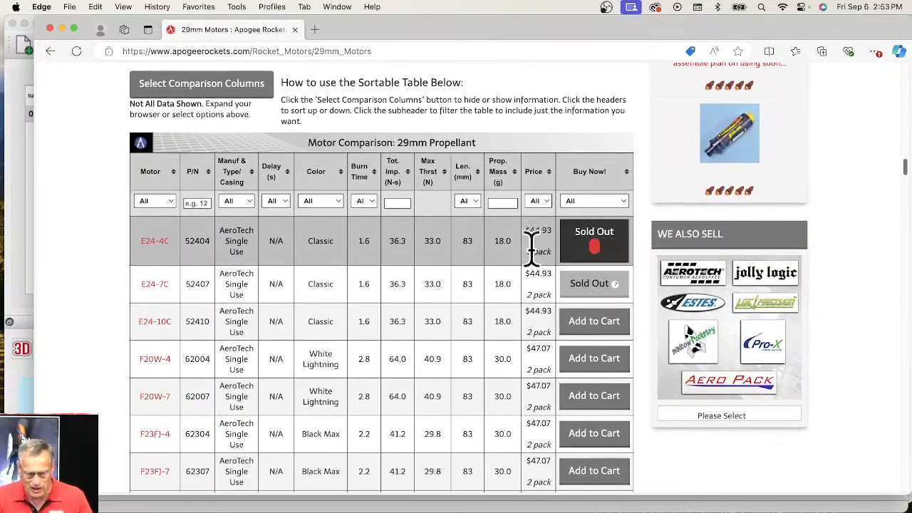
scroll(484, 278, "down", 15)
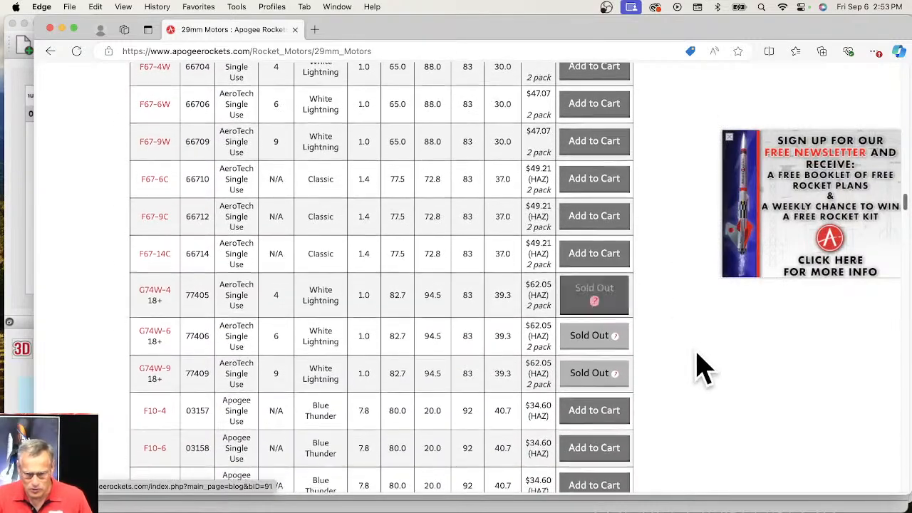
scroll(700, 366, "down", 2)
scroll(700, 367, "down", 1)
scroll(699, 367, "down", 10)
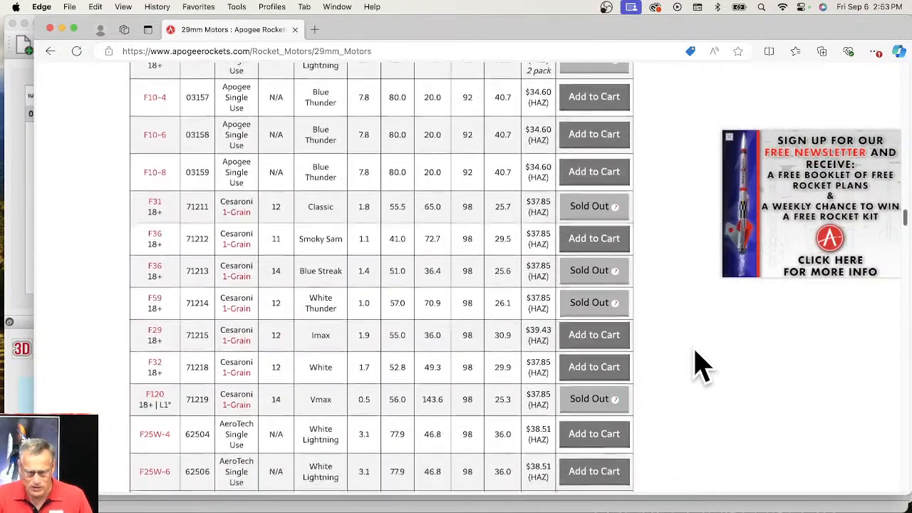
scroll(700, 367, "down", 2)
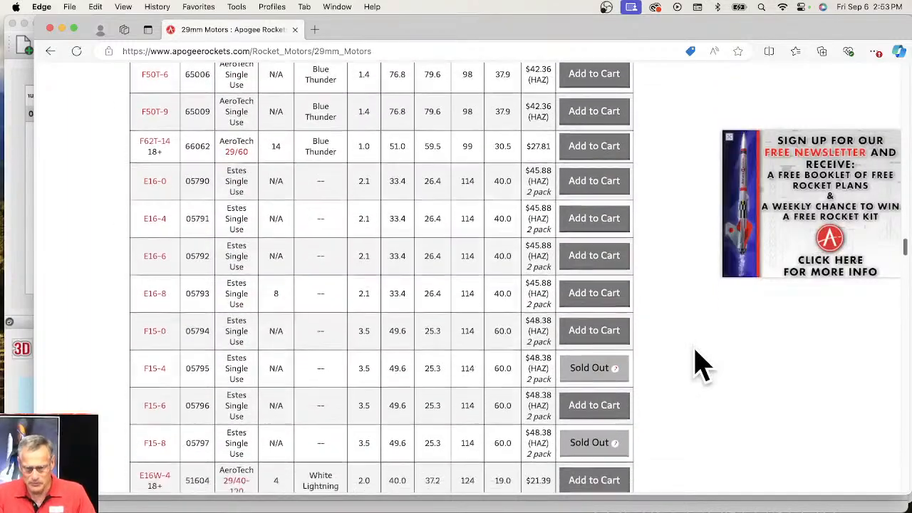
scroll(700, 366, "down", 10)
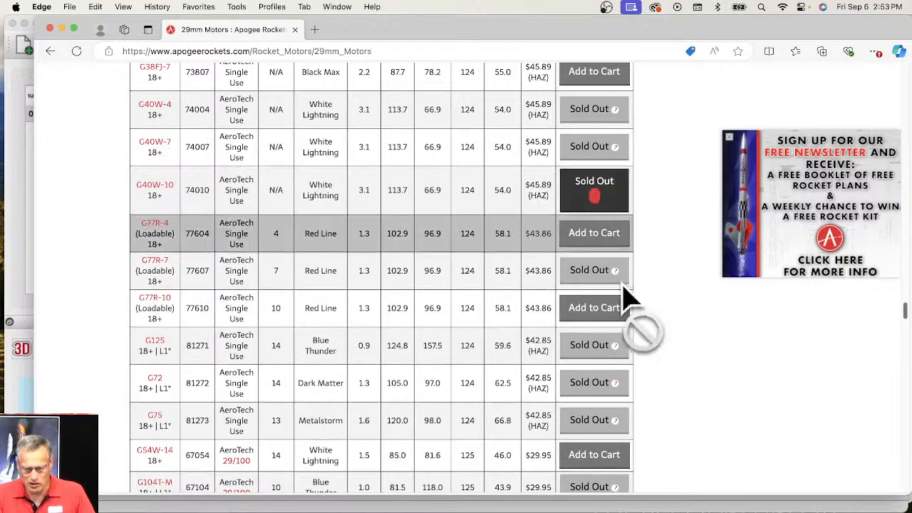
scroll(675, 365, "down", 10)
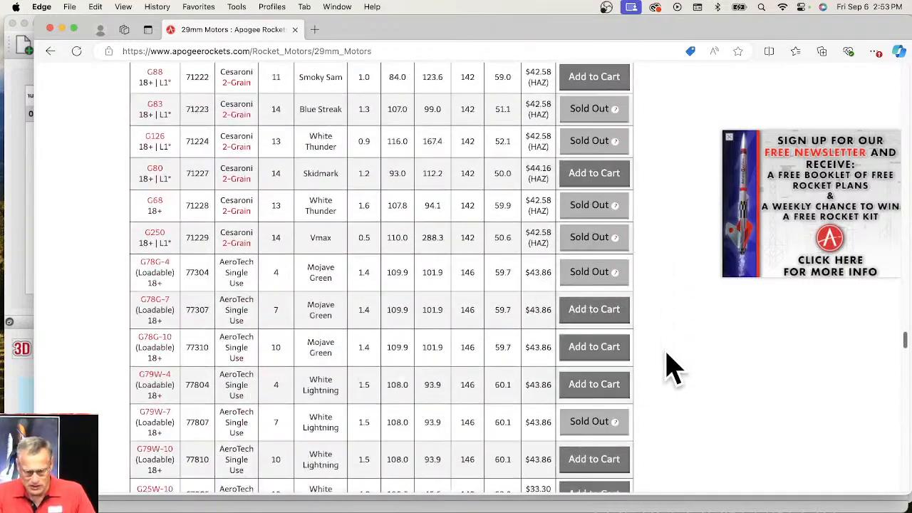
scroll(673, 367, "down", 10)
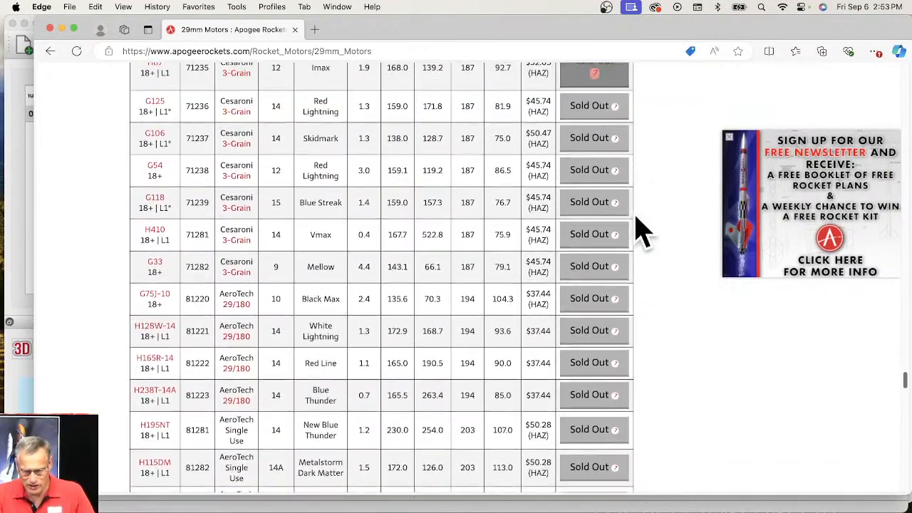
scroll(661, 411, "down", 4)
scroll(662, 409, "down", 1)
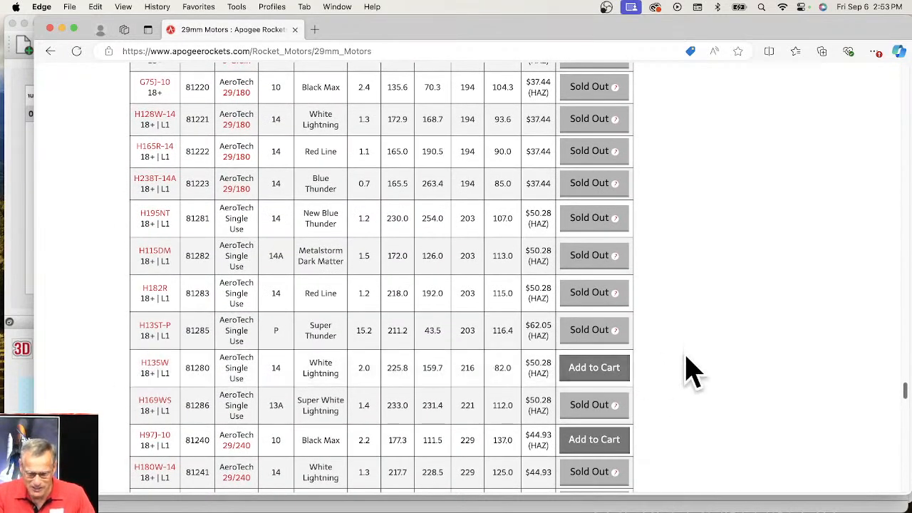
scroll(684, 301, "down", 2)
scroll(684, 301, "down", 15)
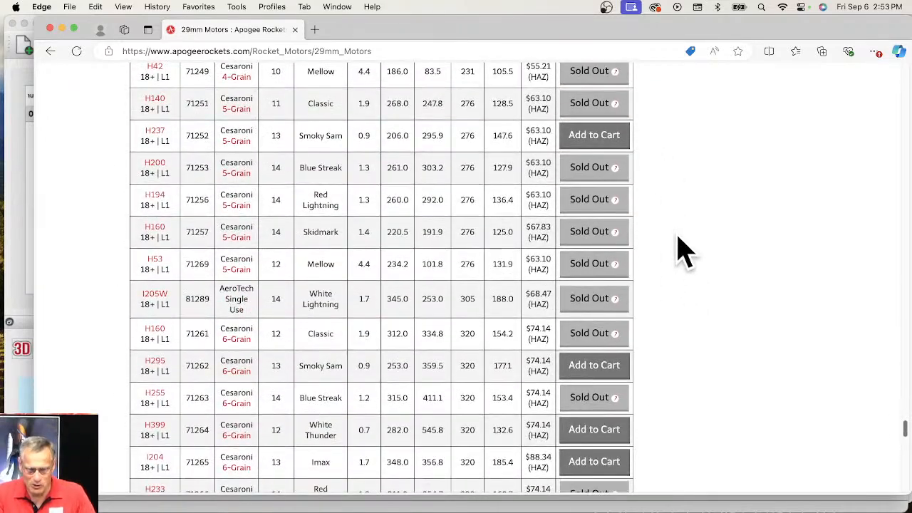
scroll(668, 199, "down", 2)
scroll(669, 203, "down", 8)
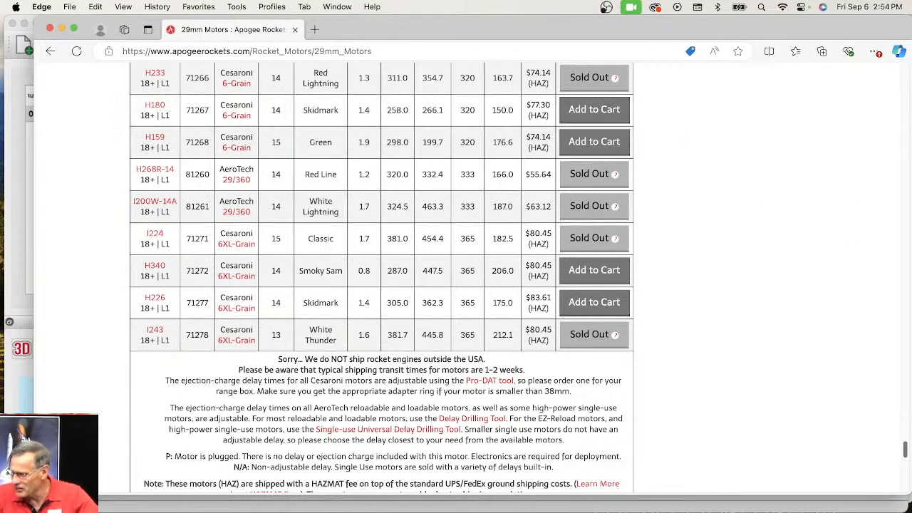
Step: Open the product page of the sold-out Cesaroni I243 White Thunder motor from the 29mm comparison table
key("super+Tab")
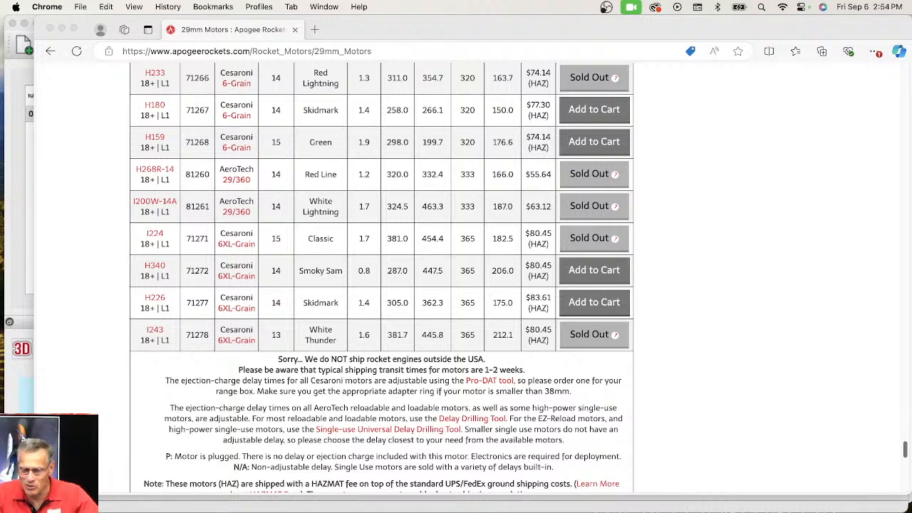
left_click(595, 348)
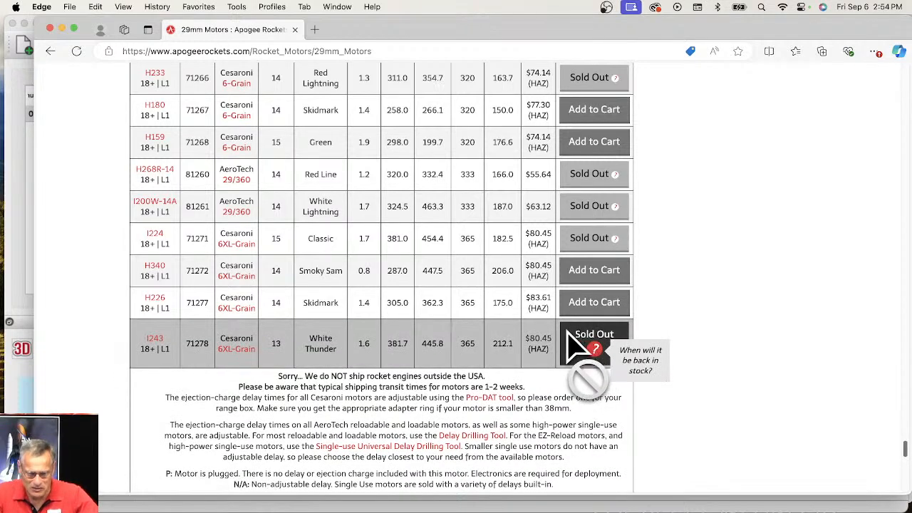
left_click(155, 334)
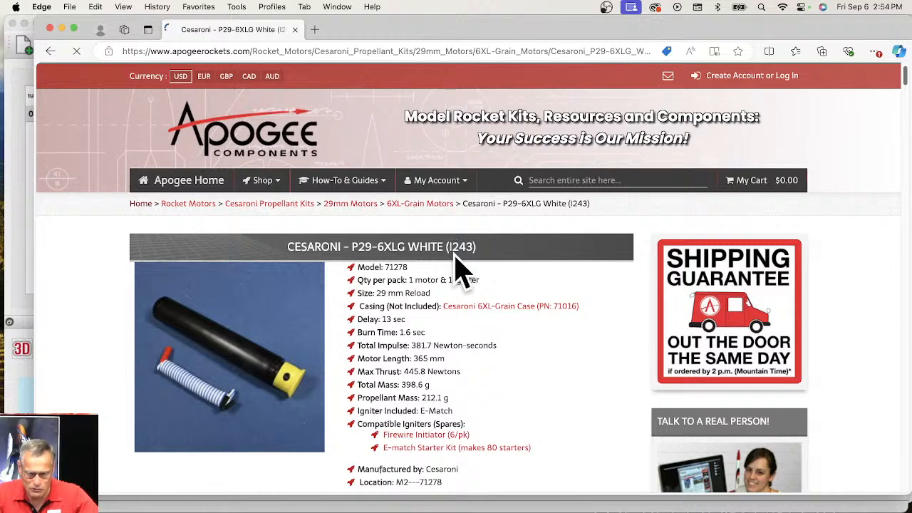
Step: Check the I243 motor's restock information and display its back-in-stock notification form
scroll(553, 297, "down", 5)
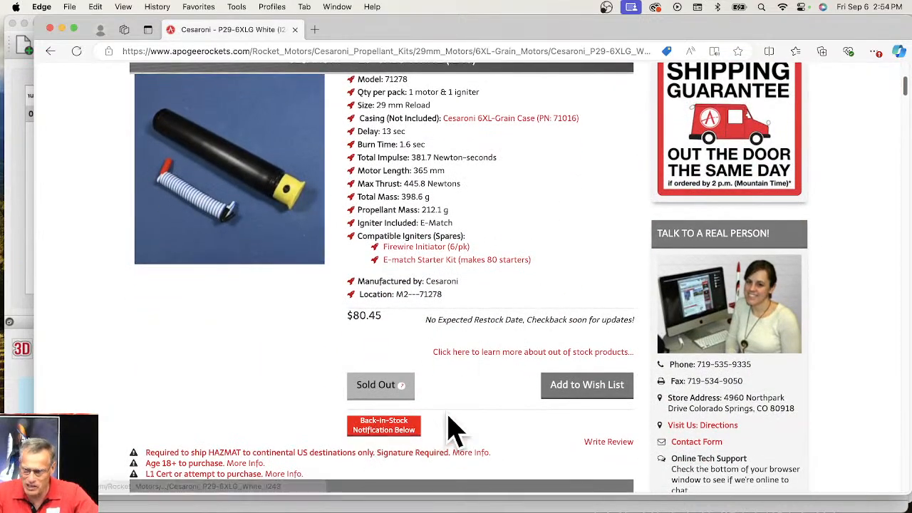
scroll(452, 428, "down", 1)
left_click(391, 417)
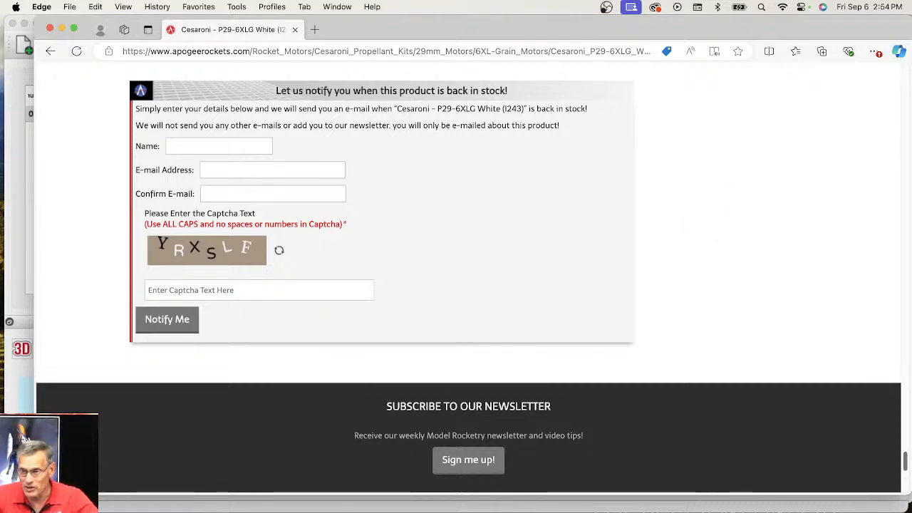
key("super+Tab")
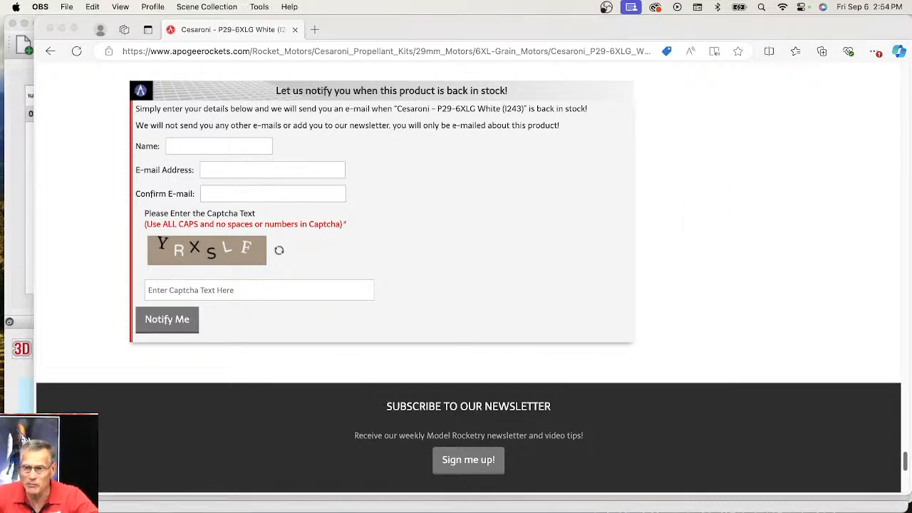